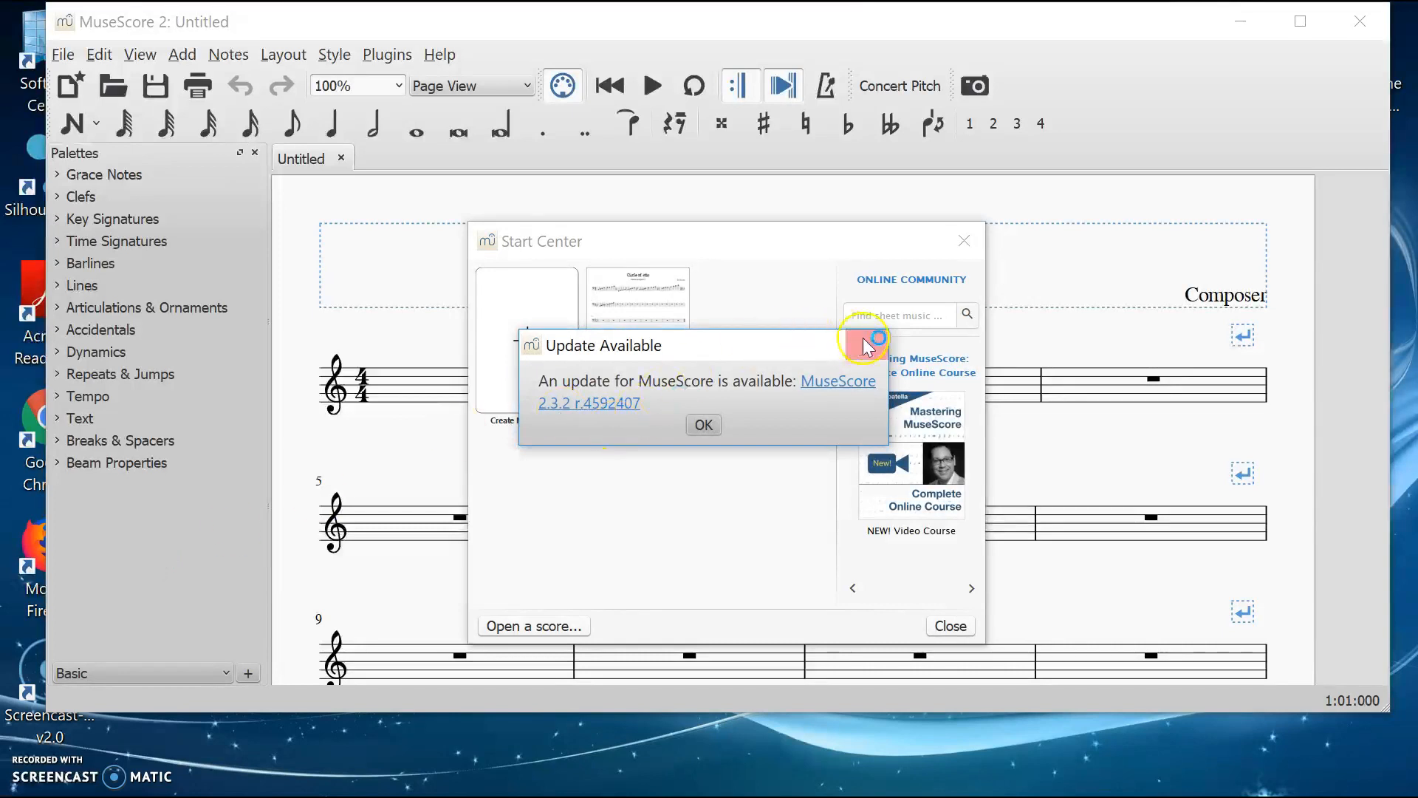
# Dismiss the update notice and start creating a new score.
pyautogui.click(868, 345)
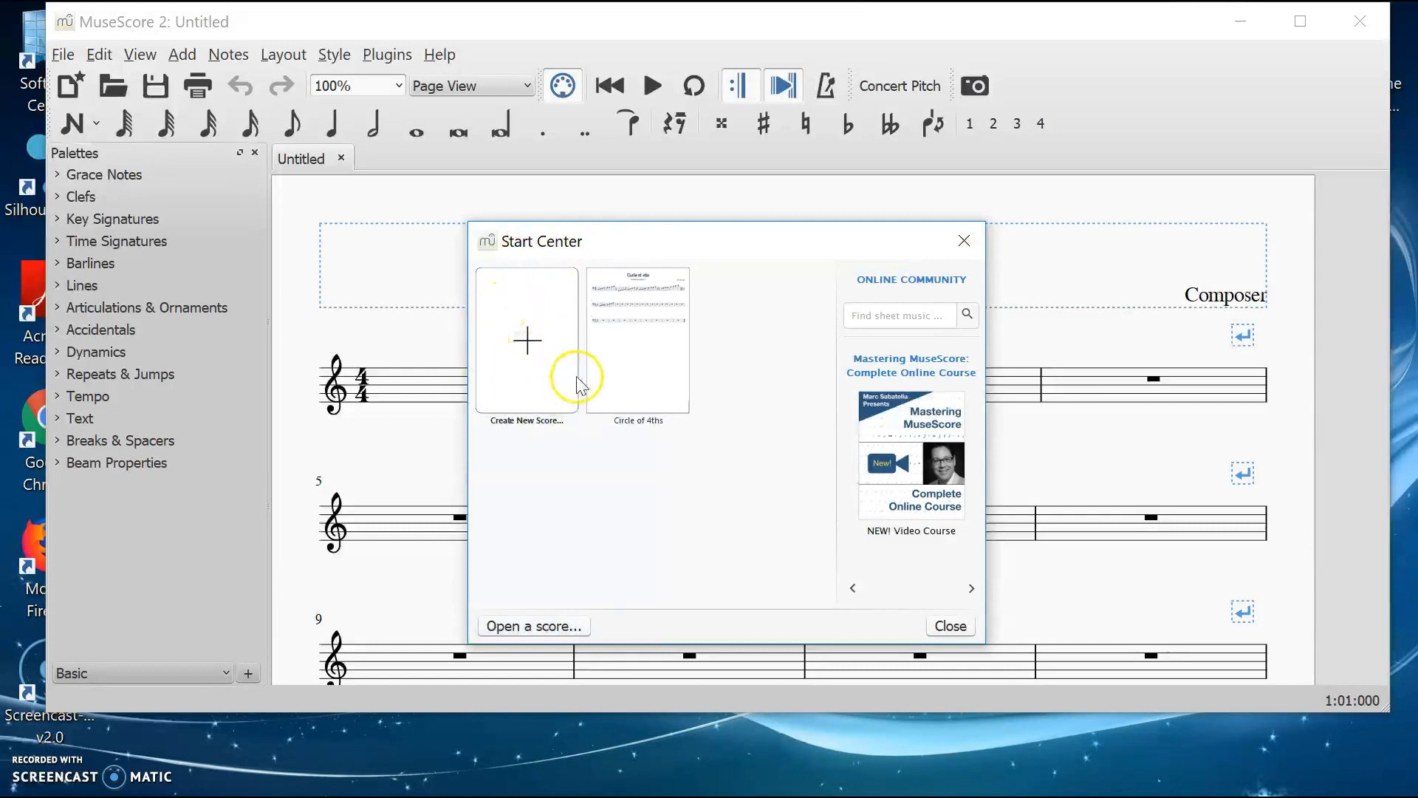
pyautogui.click(530, 345)
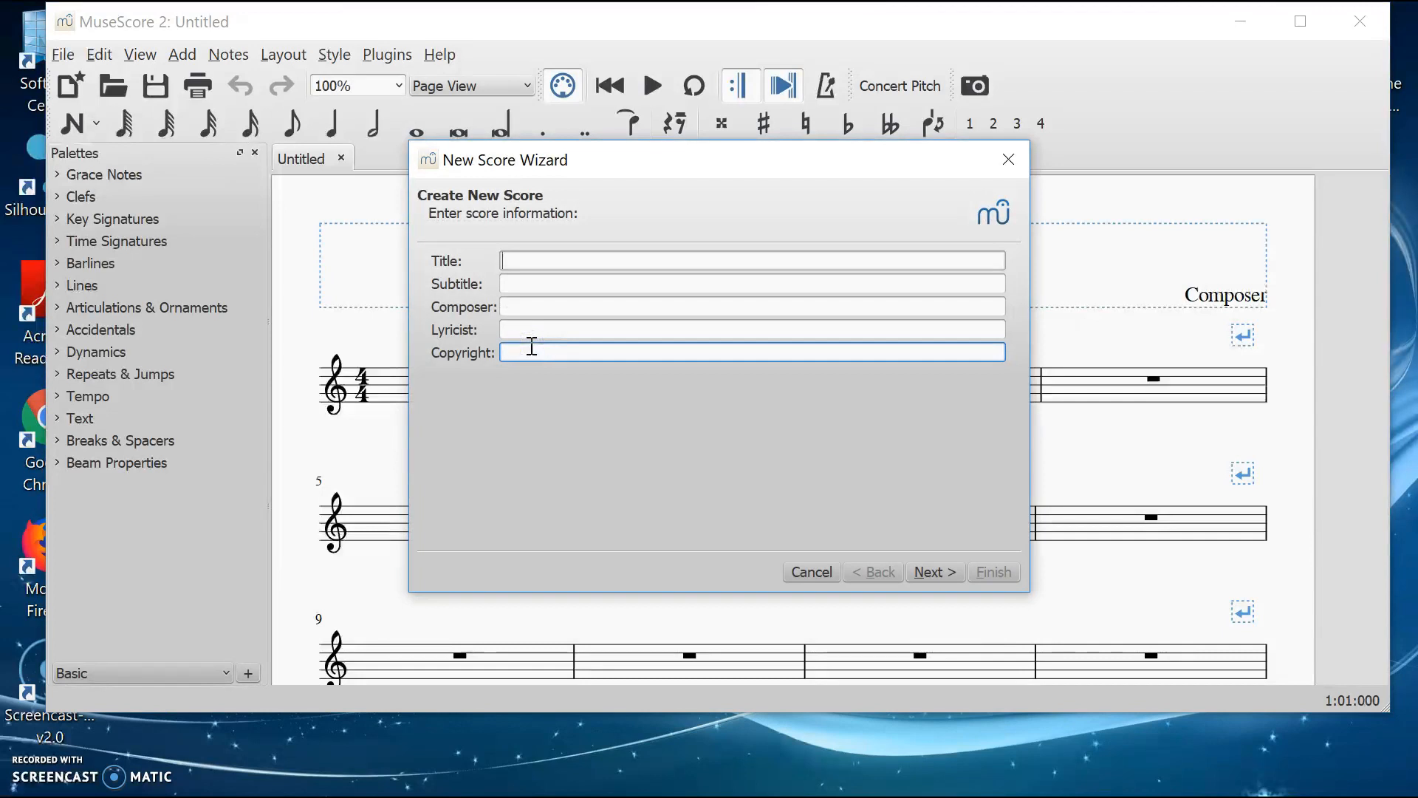
# Title the score "Practice Score 1" with the subtitle "test", fill in the composer's name and copyright, and continue to the template choice.
pyautogui.write('Practice Score 1')
pyautogui.click(551, 289)
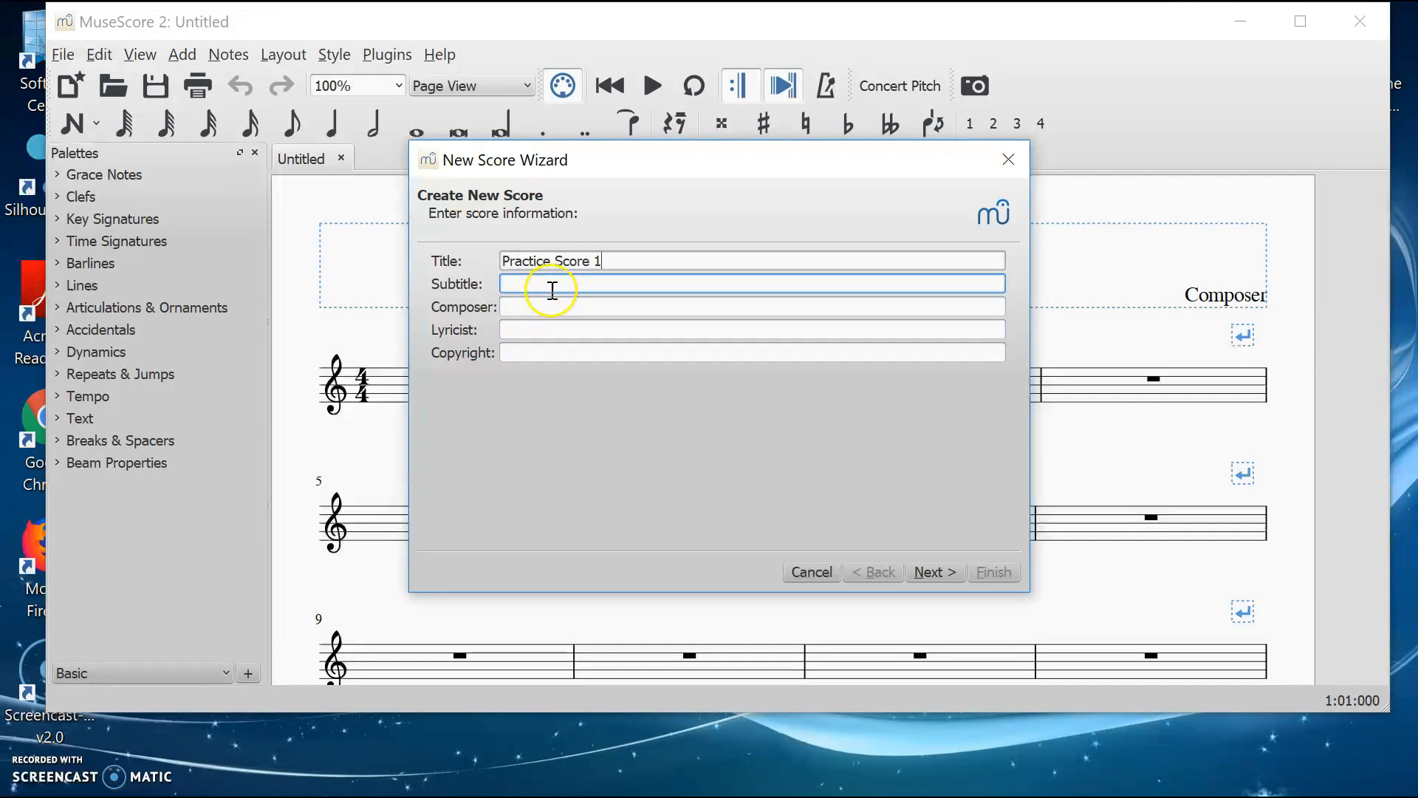
pyautogui.write('test')
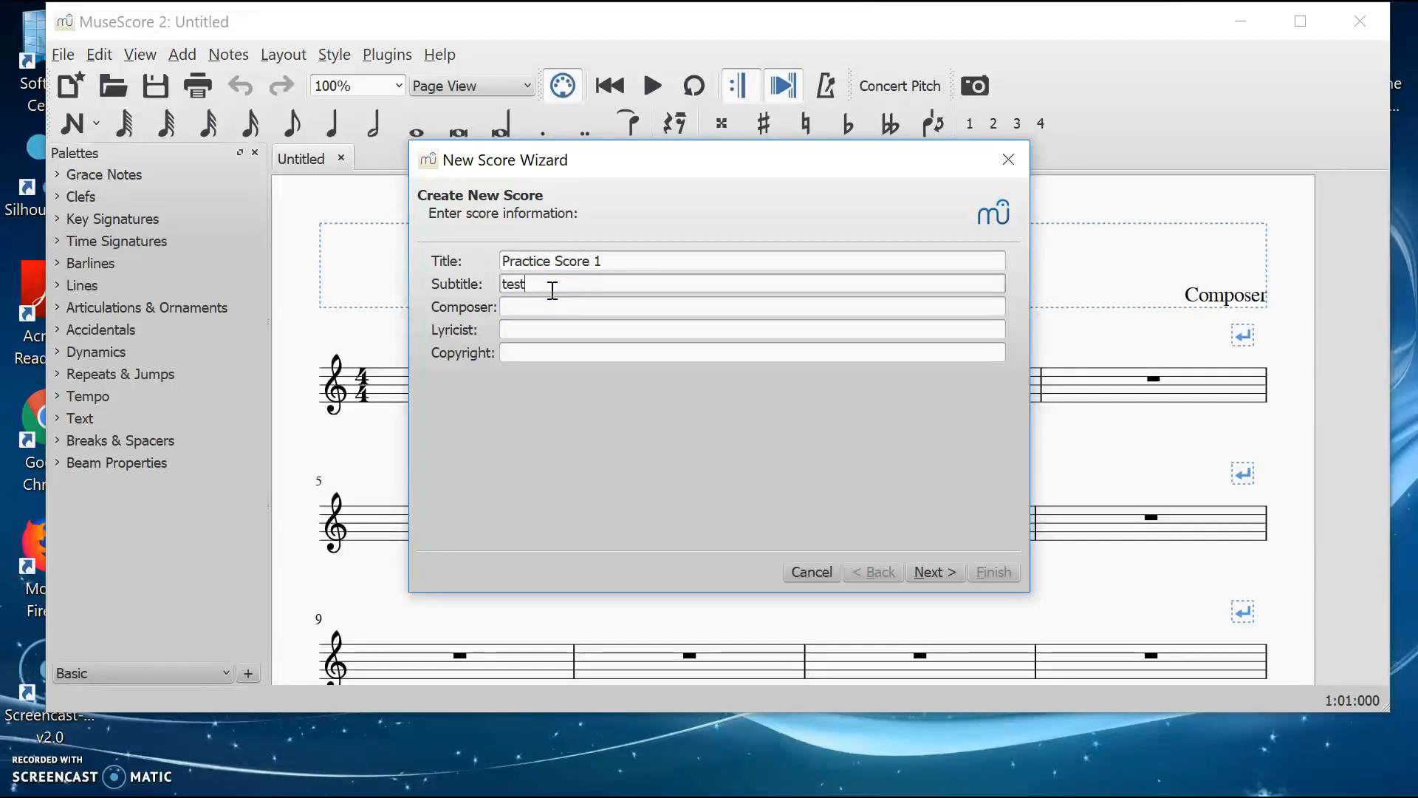
pyautogui.click(527, 312)
pyautogui.click(528, 309)
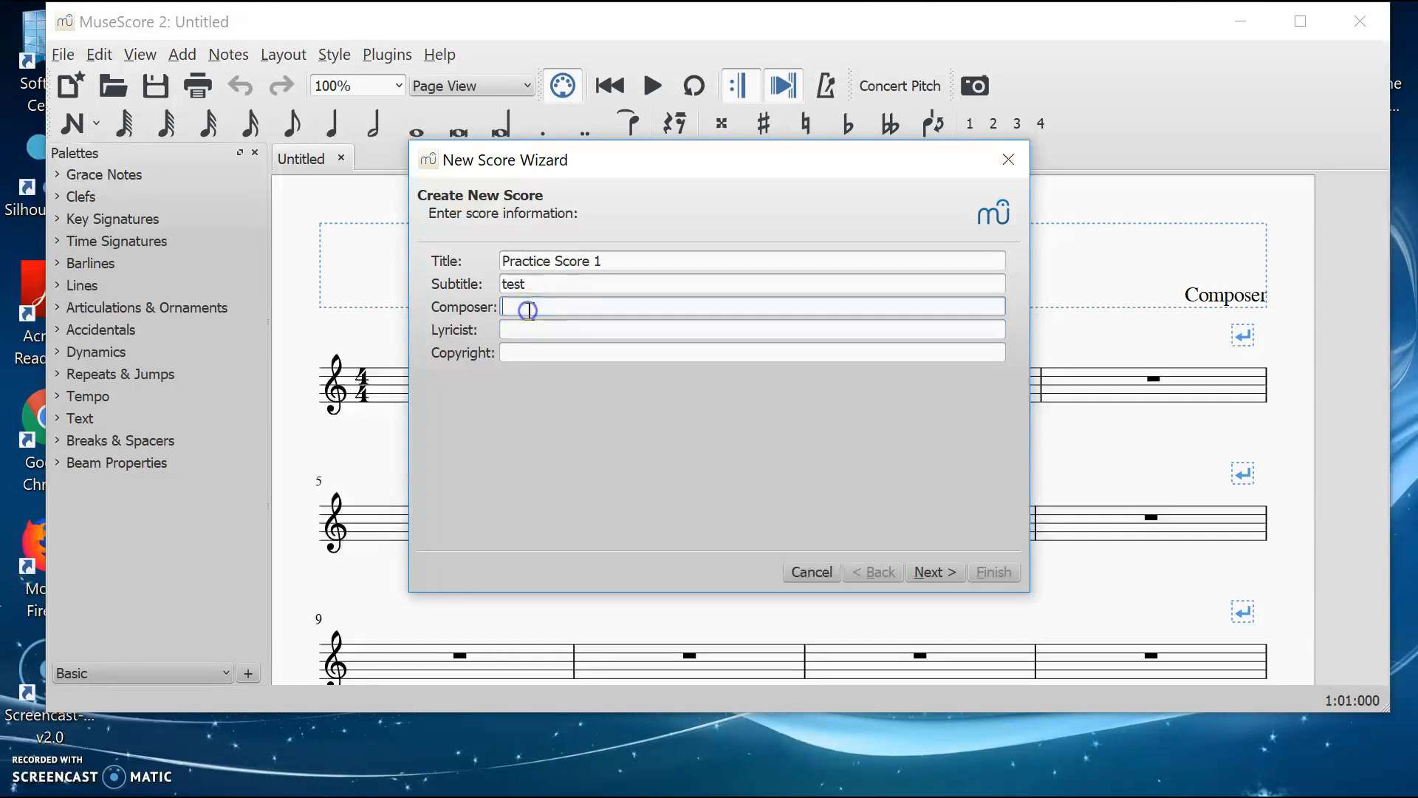
pyautogui.write('smith')
pyautogui.click(509, 328)
pyautogui.click(511, 352)
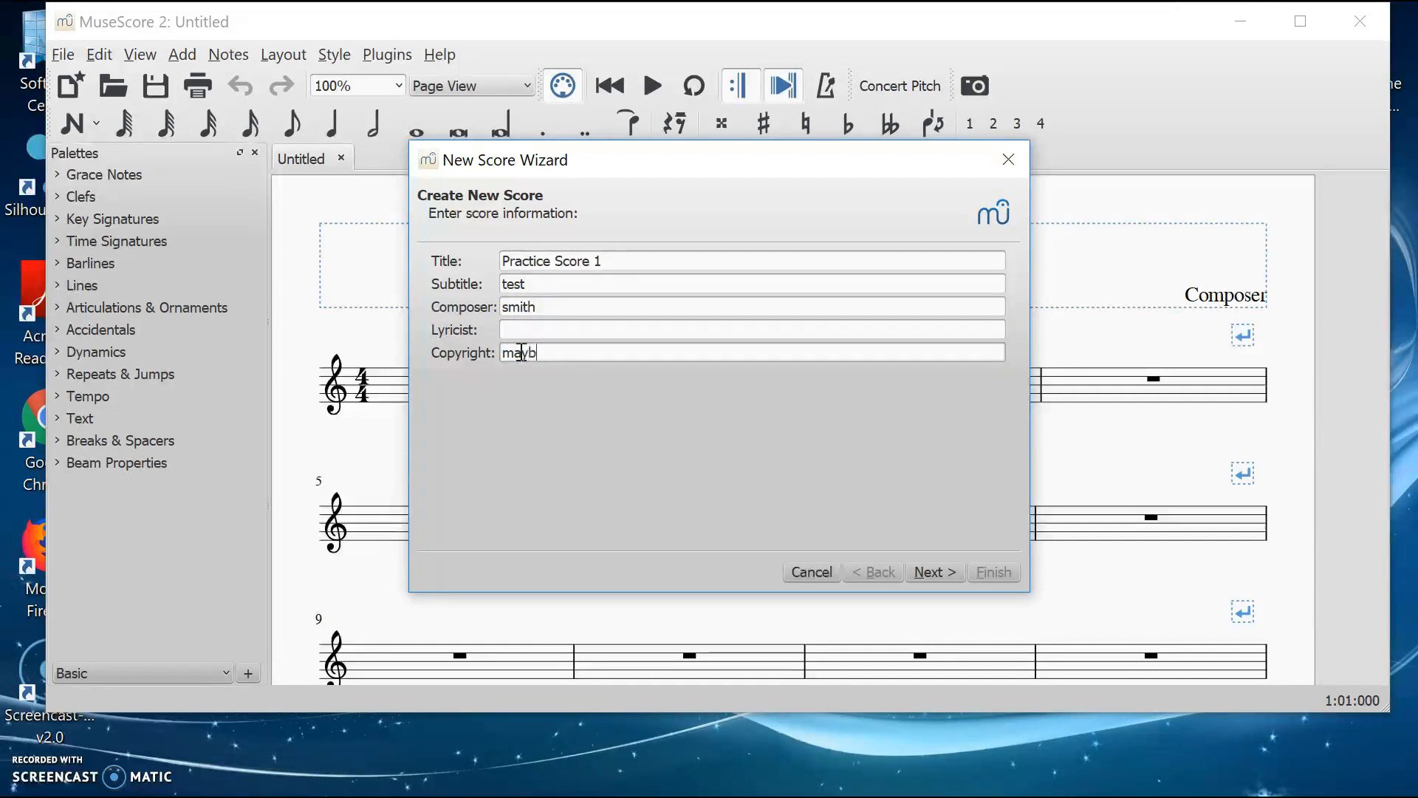
pyautogui.click(935, 573)
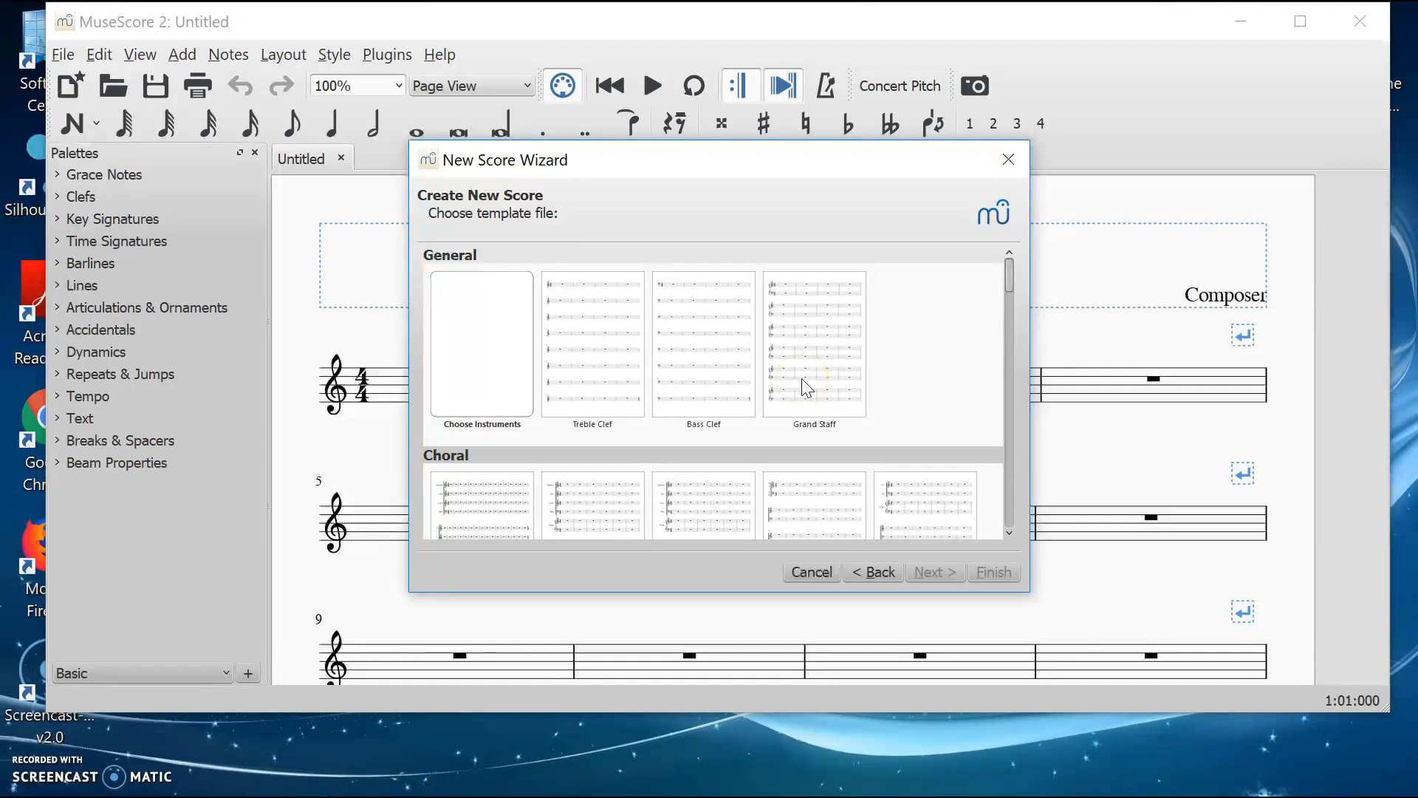
# Use the Choose Instruments template from the General category for the new score.
pyautogui.scroll(-1, 803, 380)
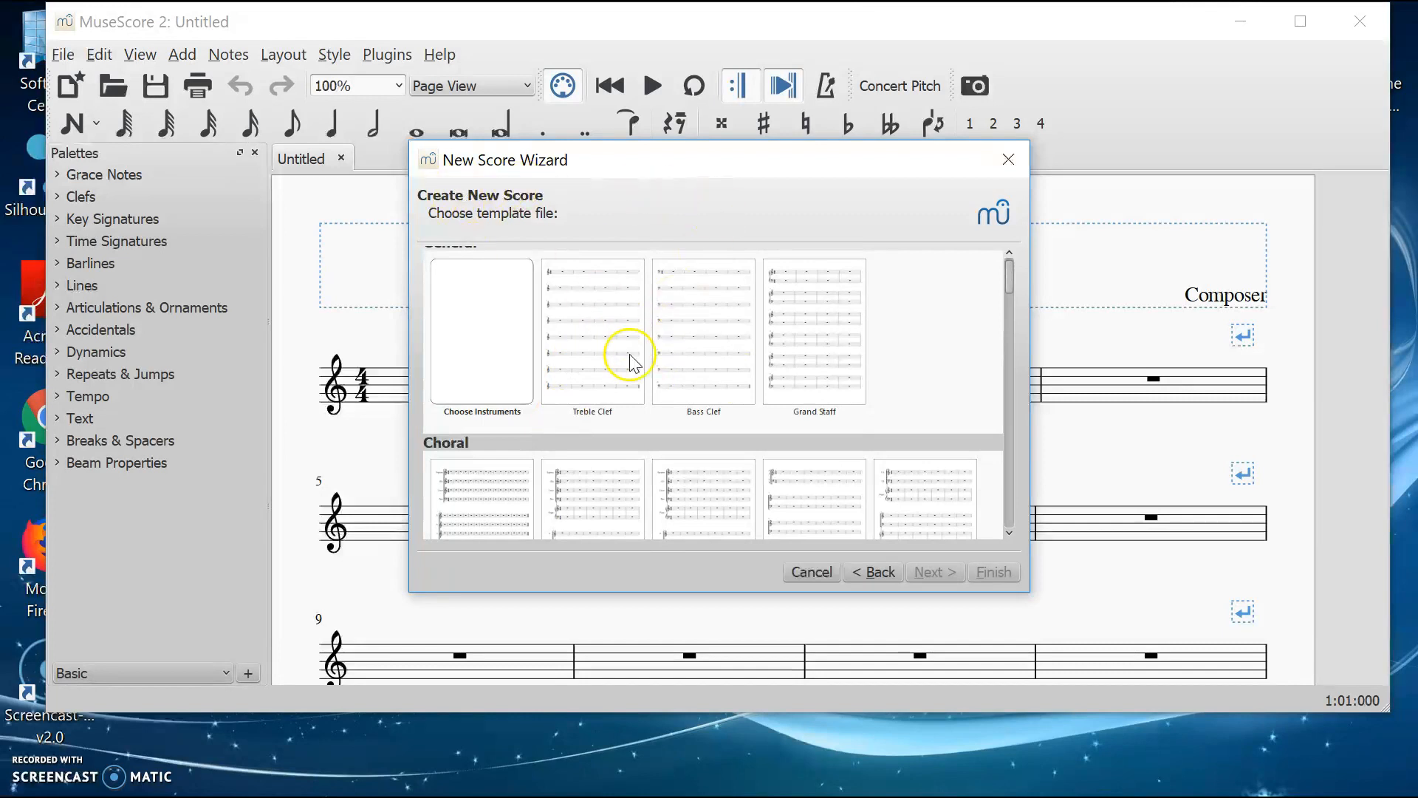
pyautogui.scroll(-3, 594, 423)
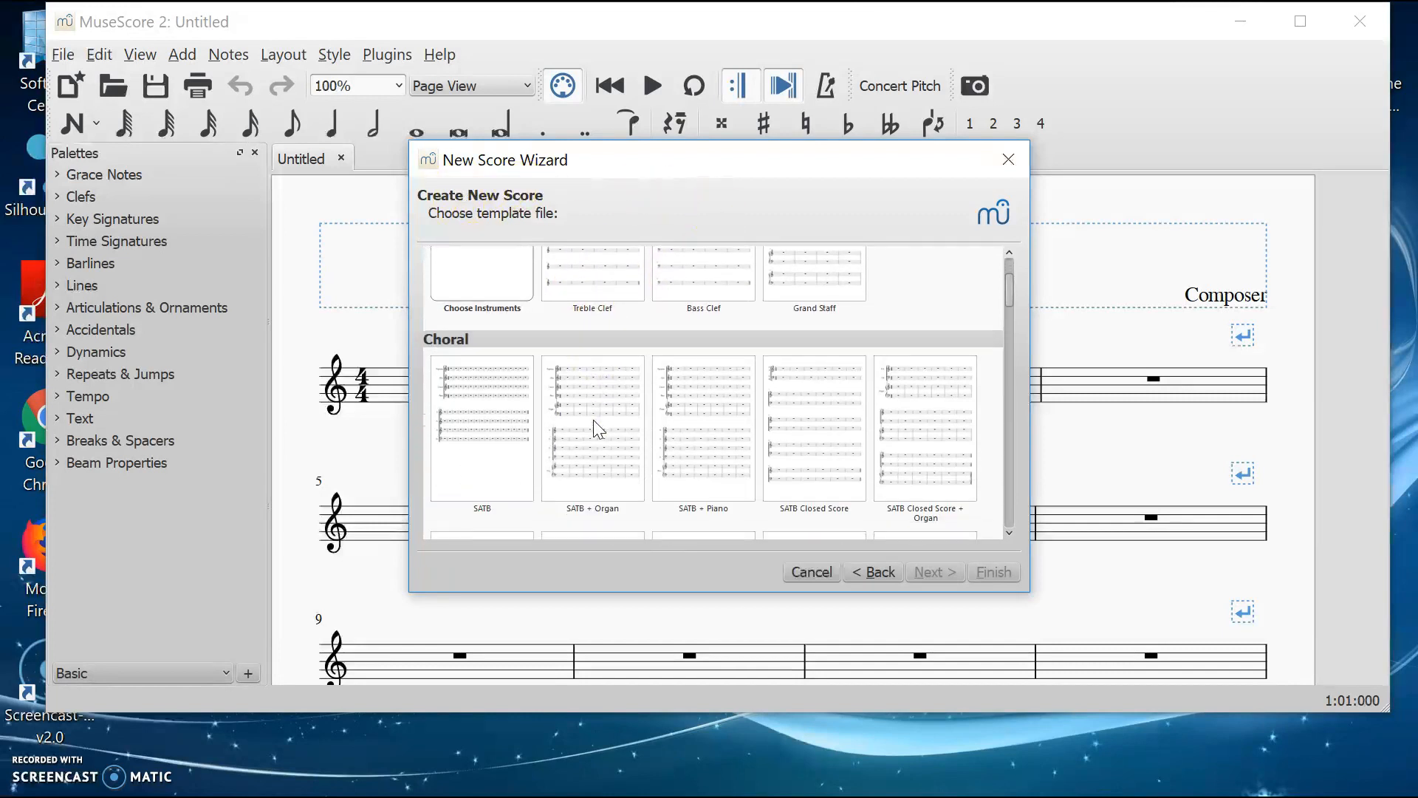
pyautogui.scroll(-1, 592, 419)
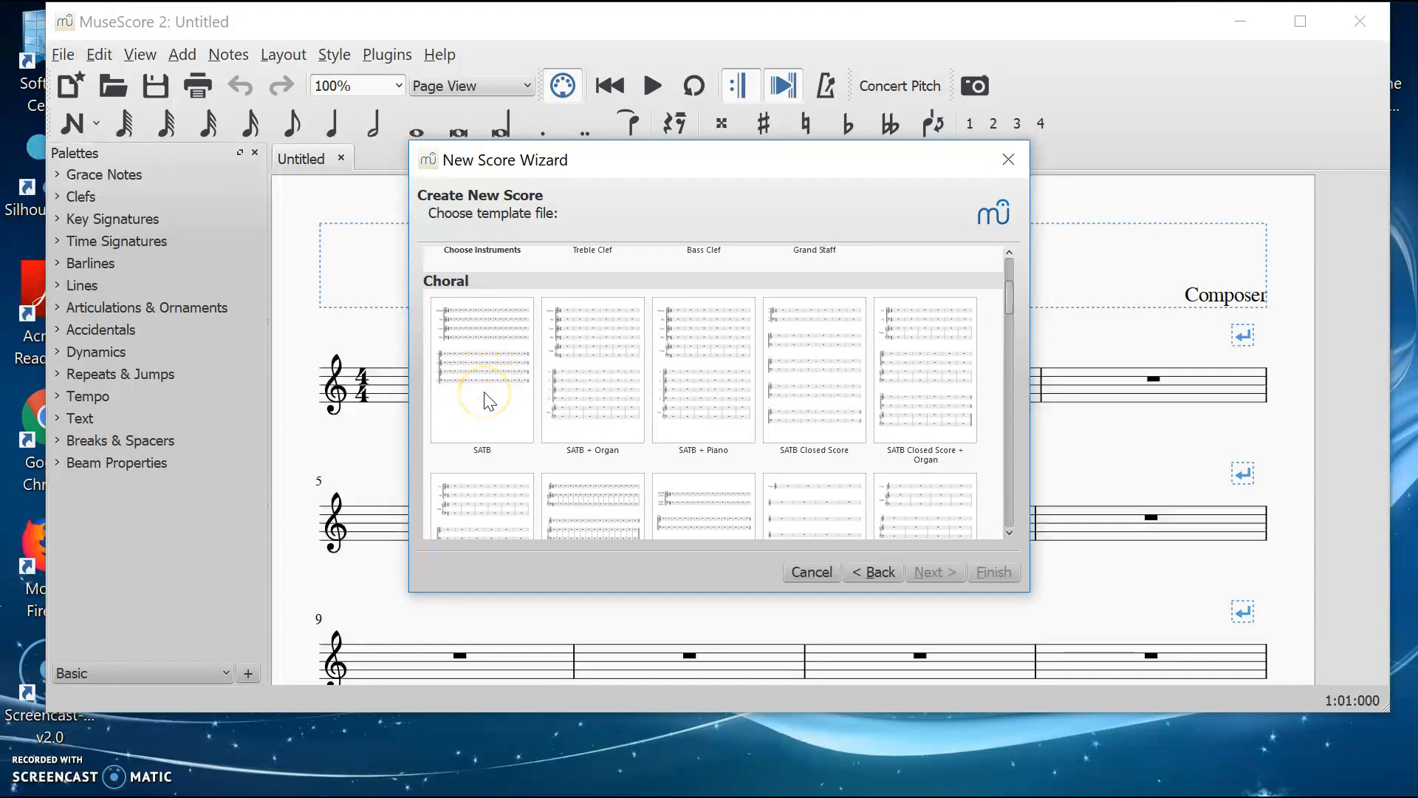
pyautogui.scroll(-8, 484, 401)
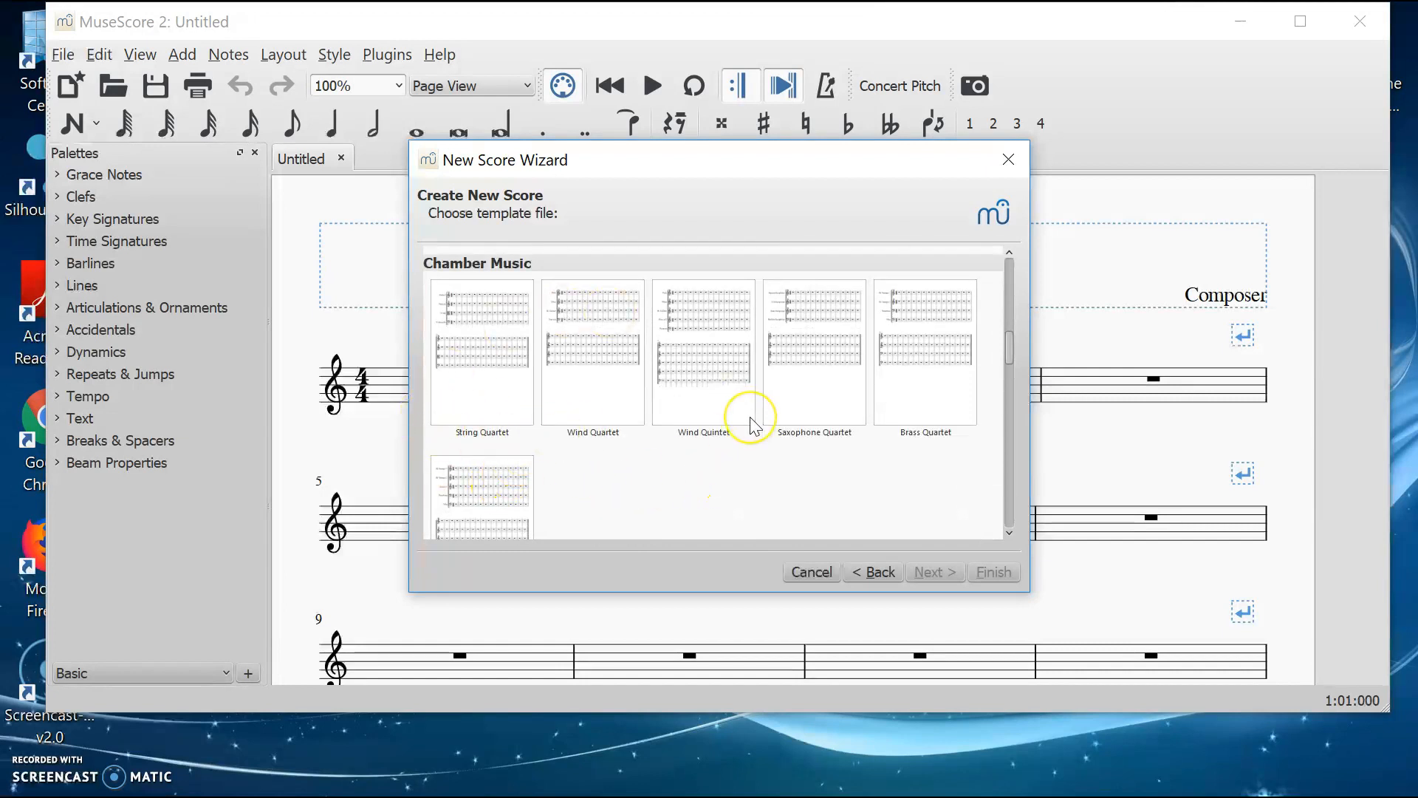
pyautogui.scroll(-10, 751, 424)
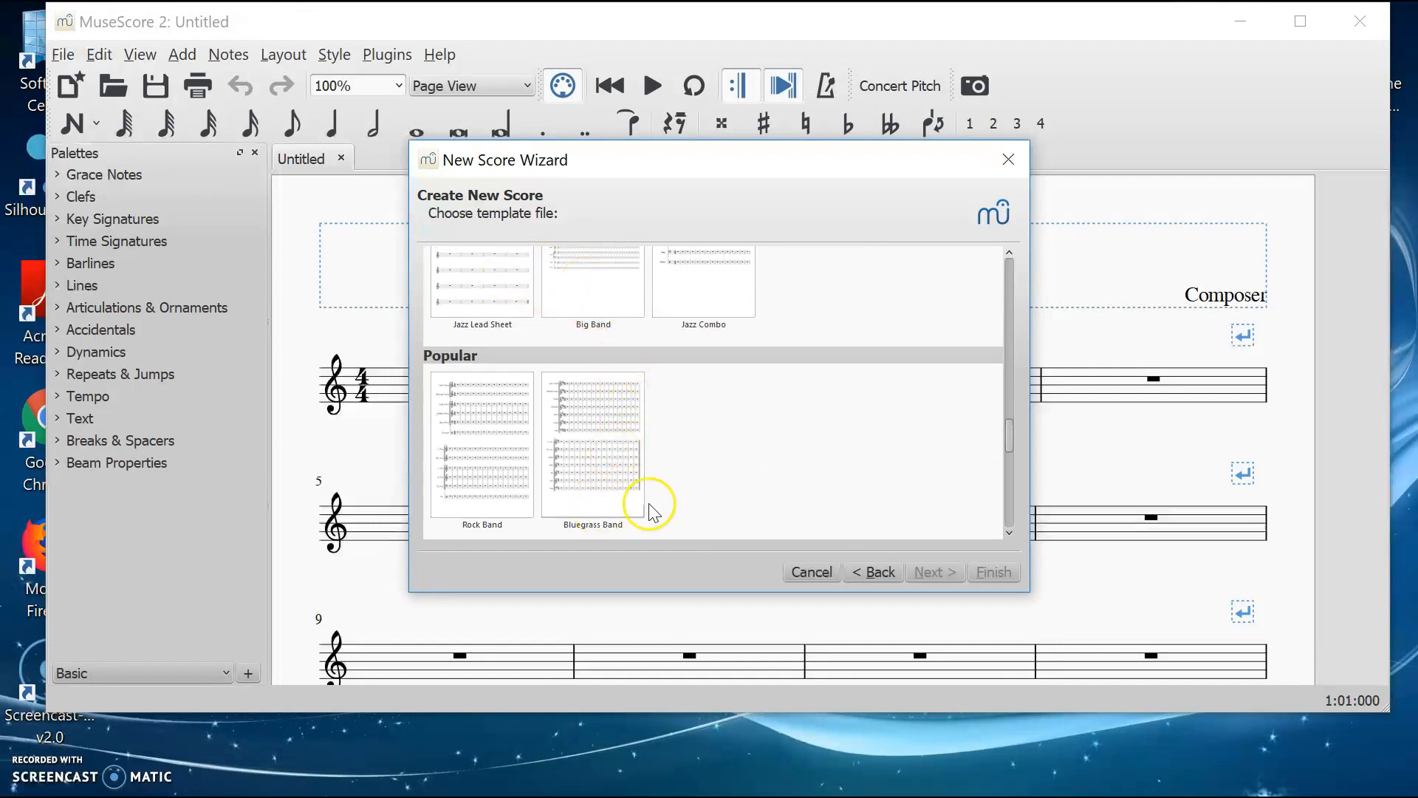
pyautogui.scroll(-5, 766, 483)
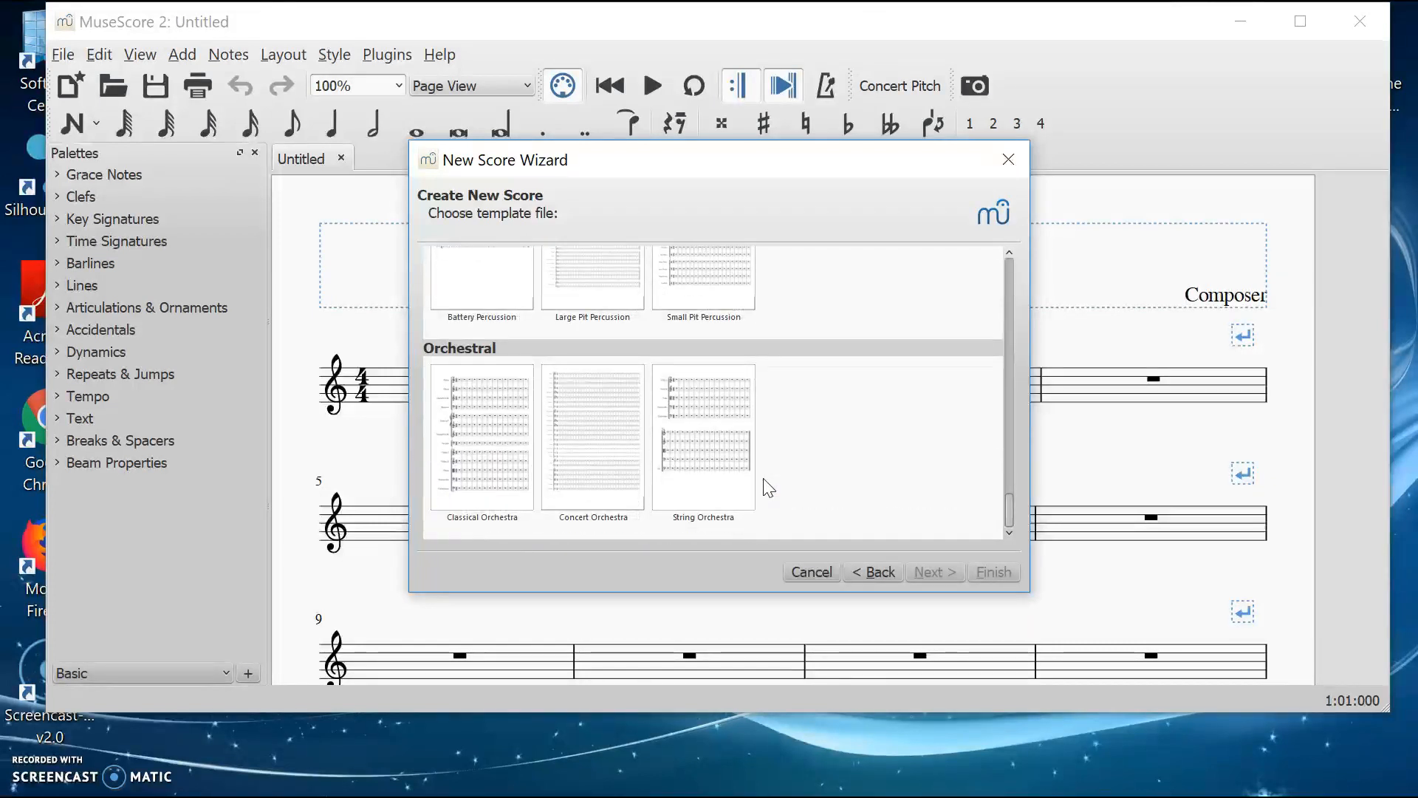
pyautogui.scroll(15, 765, 482)
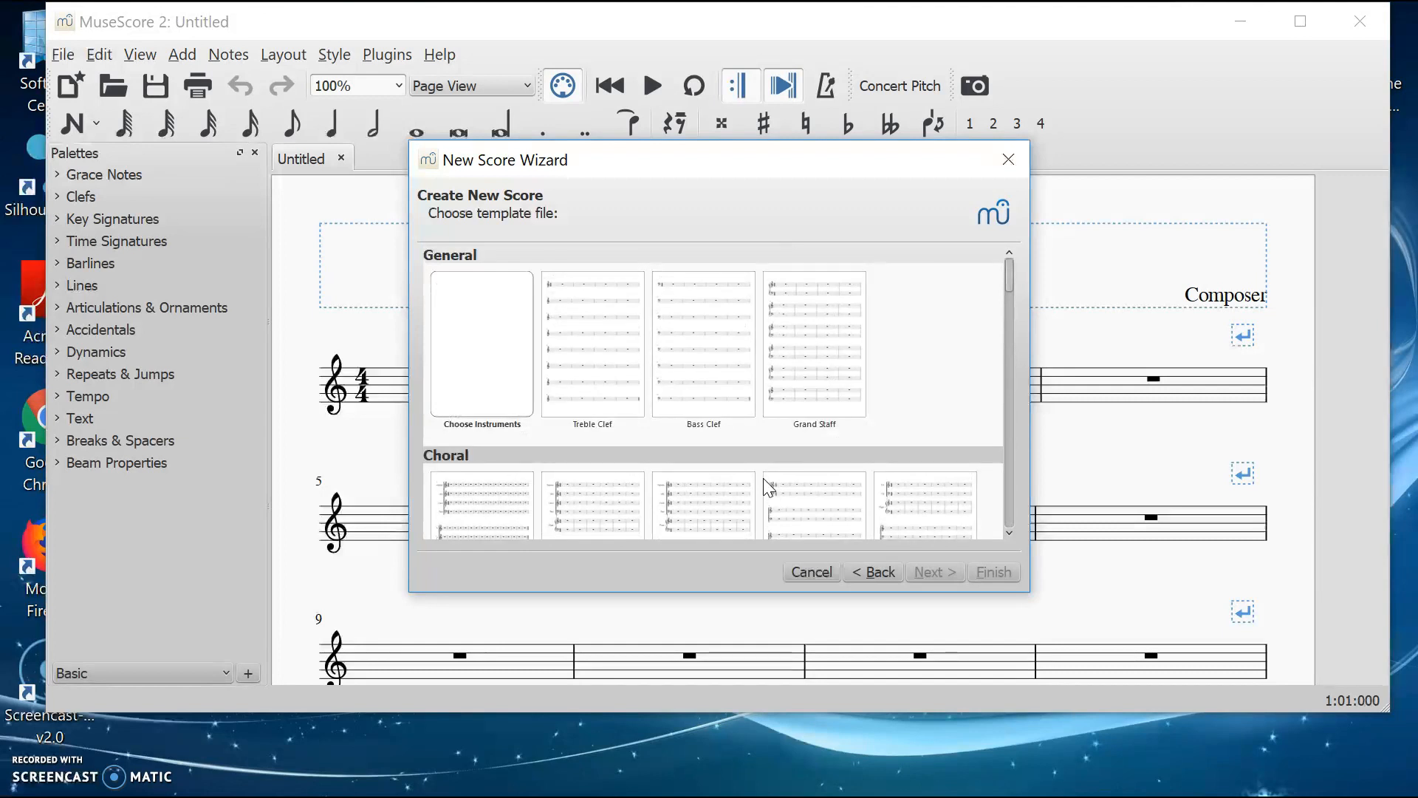
pyautogui.click(493, 367)
pyautogui.doubleClick(493, 367)
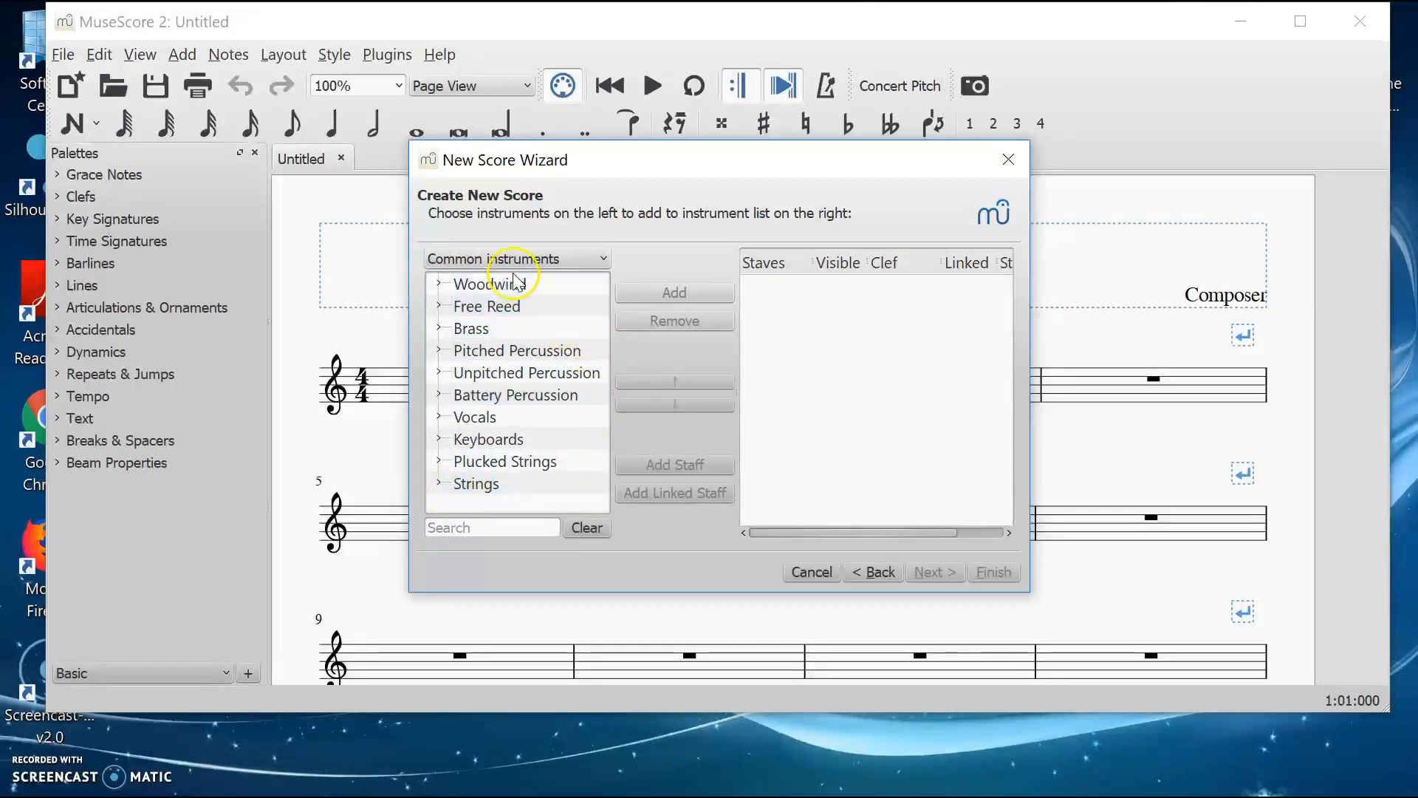
# Add a Flute from the Woodwind group of the common instruments to the score.
pyautogui.click(594, 259)
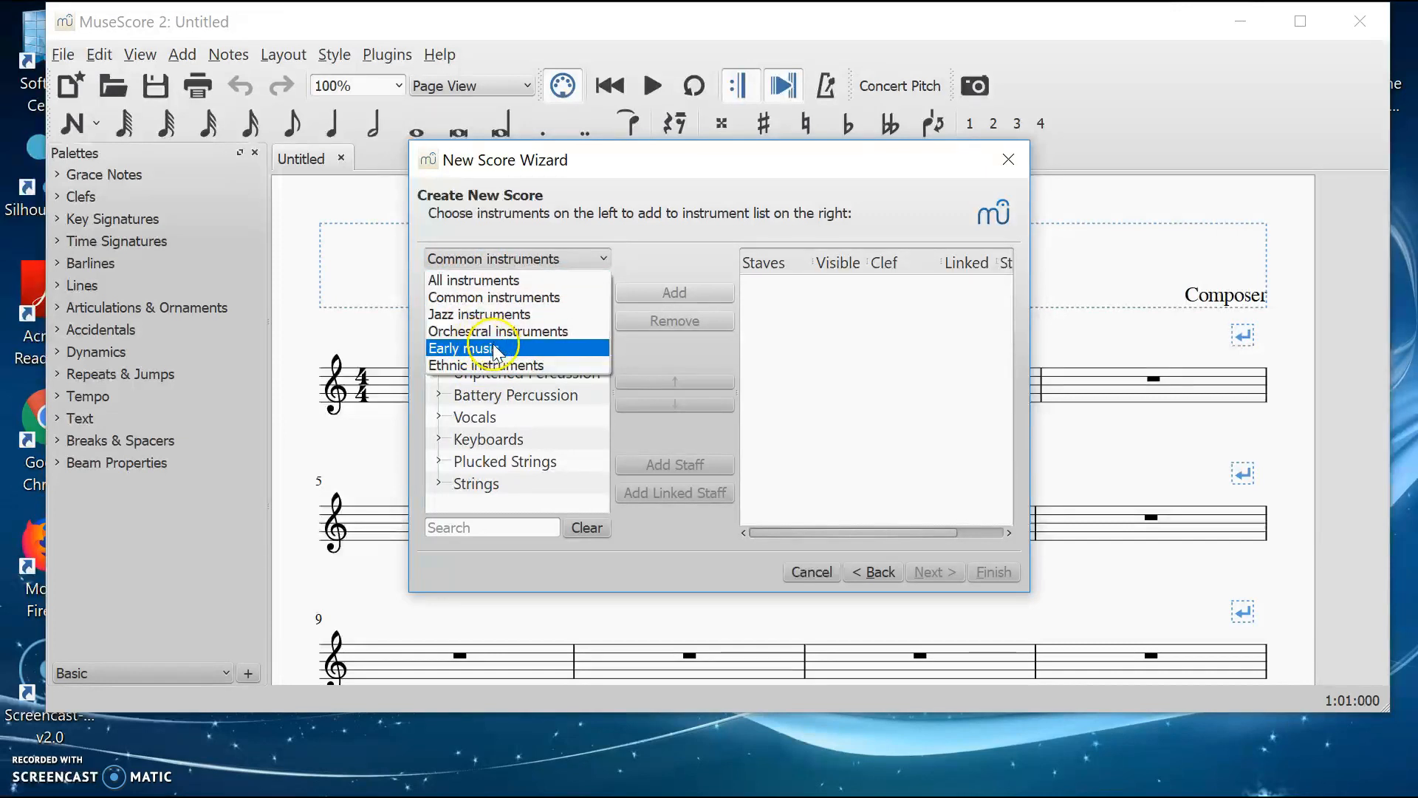
pyautogui.click(500, 298)
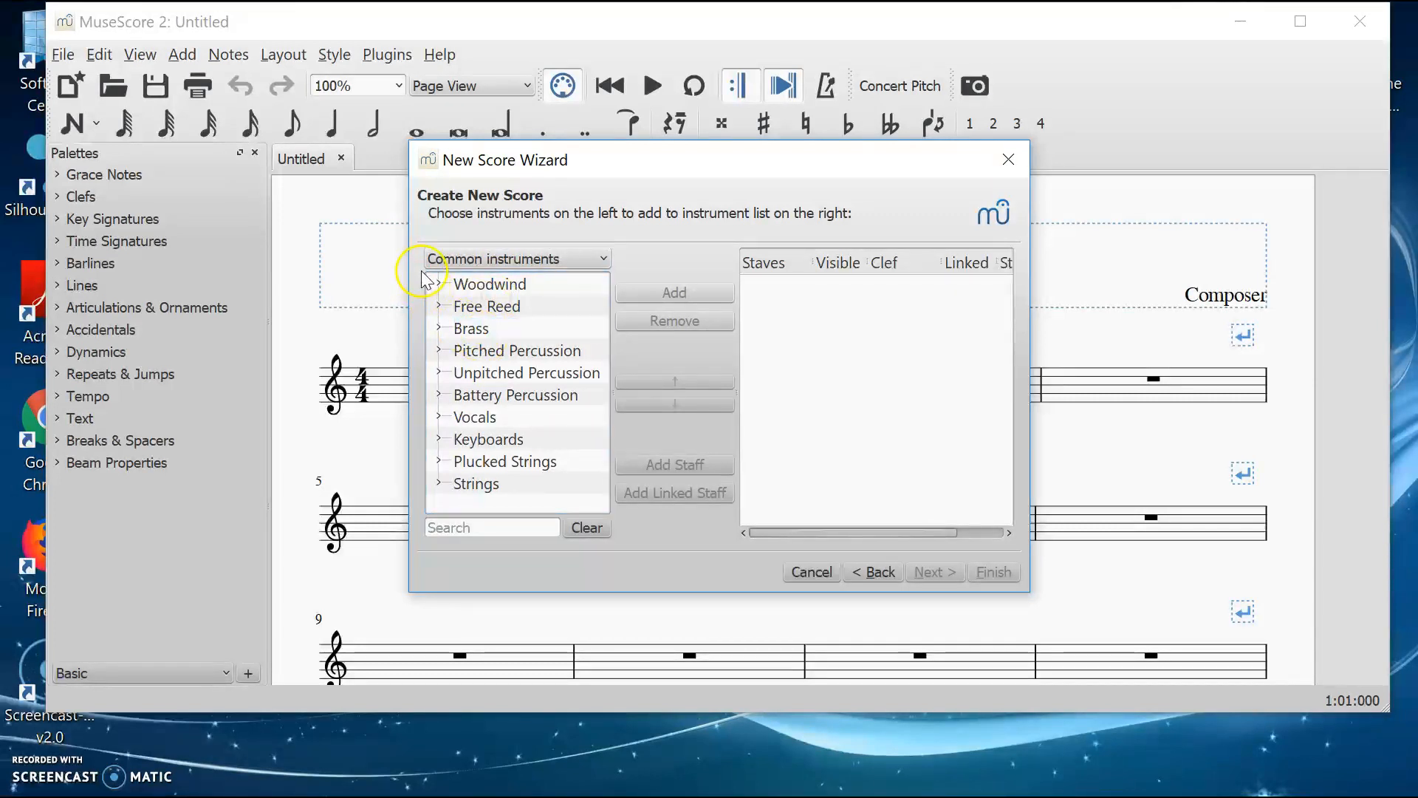
pyautogui.click(442, 285)
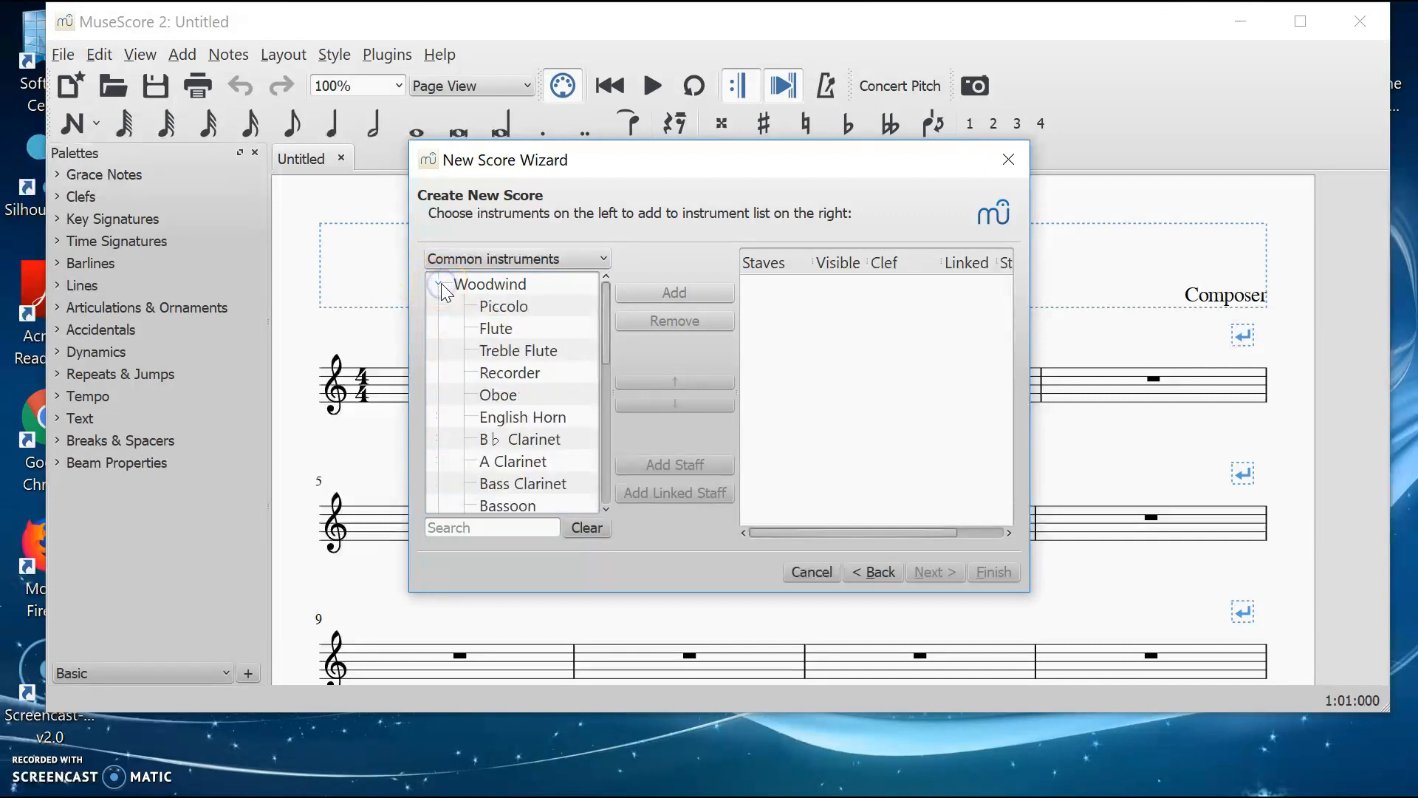
pyautogui.click(519, 287)
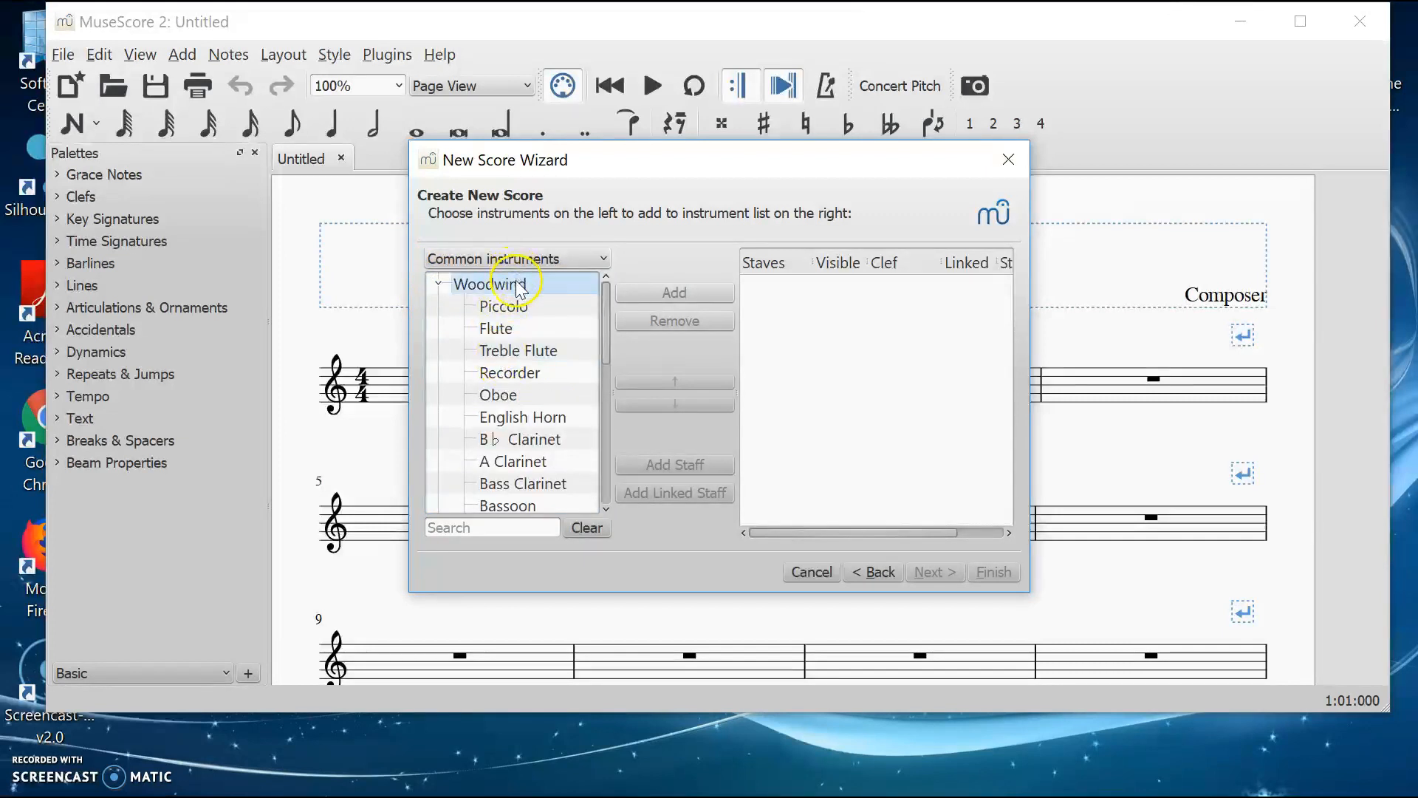
pyautogui.click(523, 419)
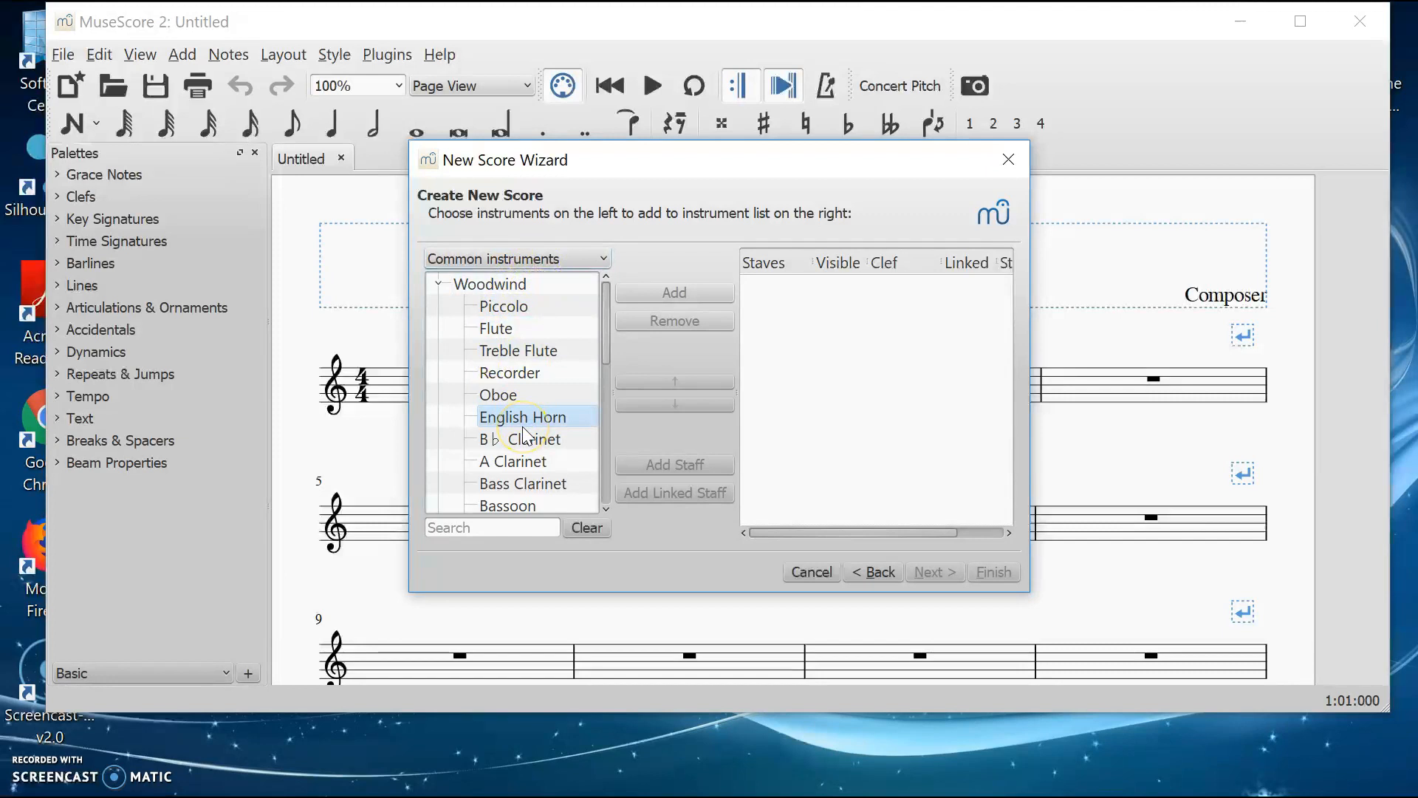
pyautogui.scroll(-1, 524, 429)
pyautogui.scroll(1, 522, 427)
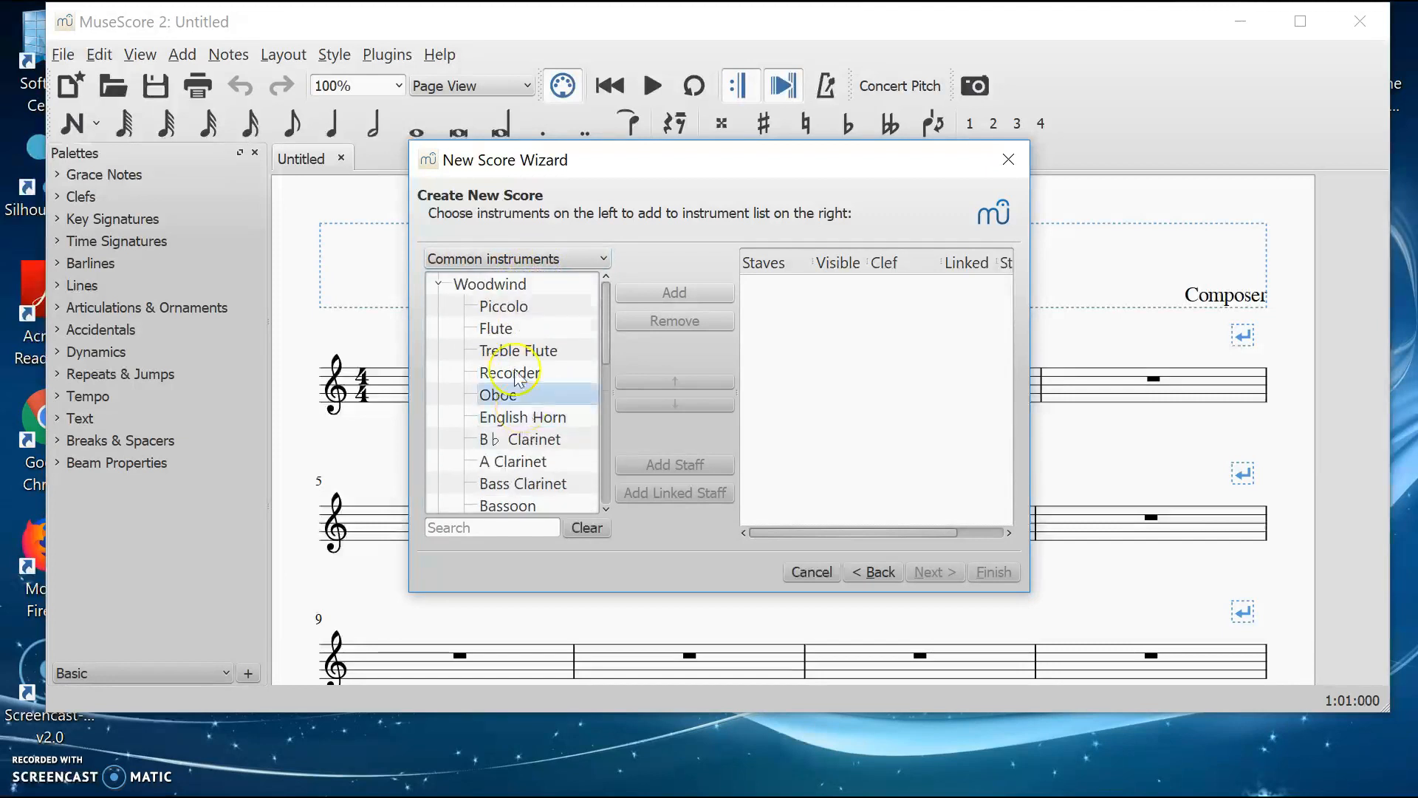
pyautogui.click(498, 330)
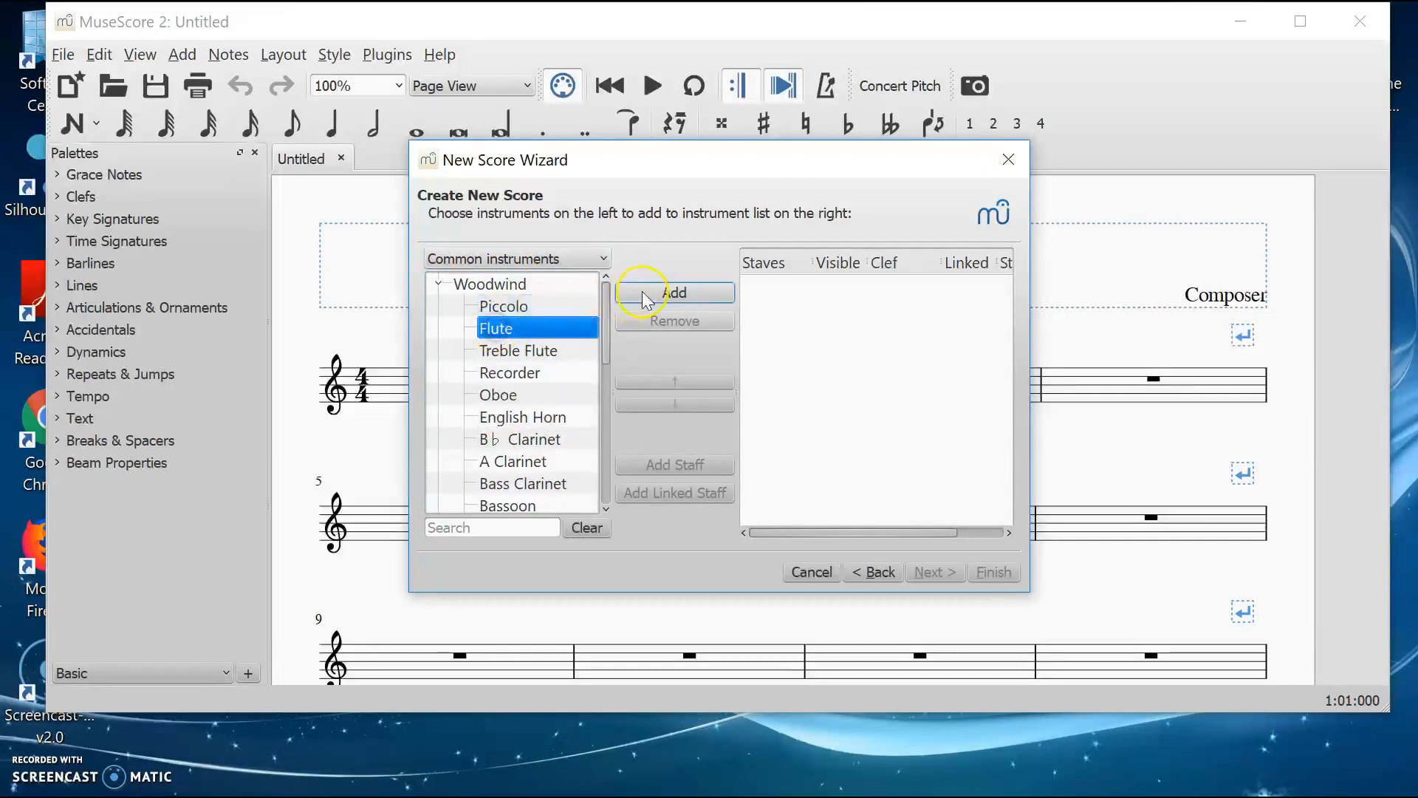
pyautogui.click(644, 291)
# Add an Alto Saxophone from the Woodwind group to the score's instruments.
pyautogui.scroll(-3, 533, 441)
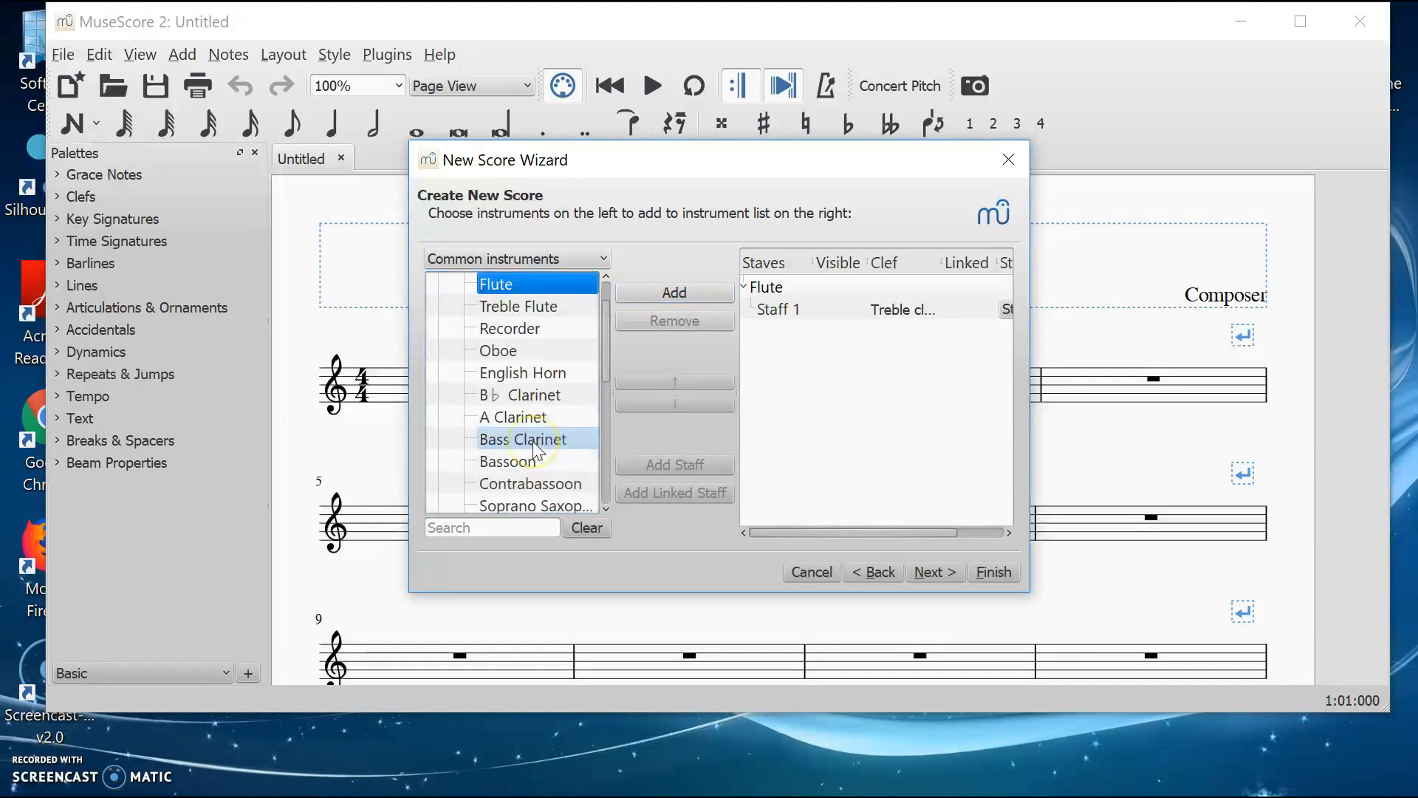
pyautogui.click(514, 397)
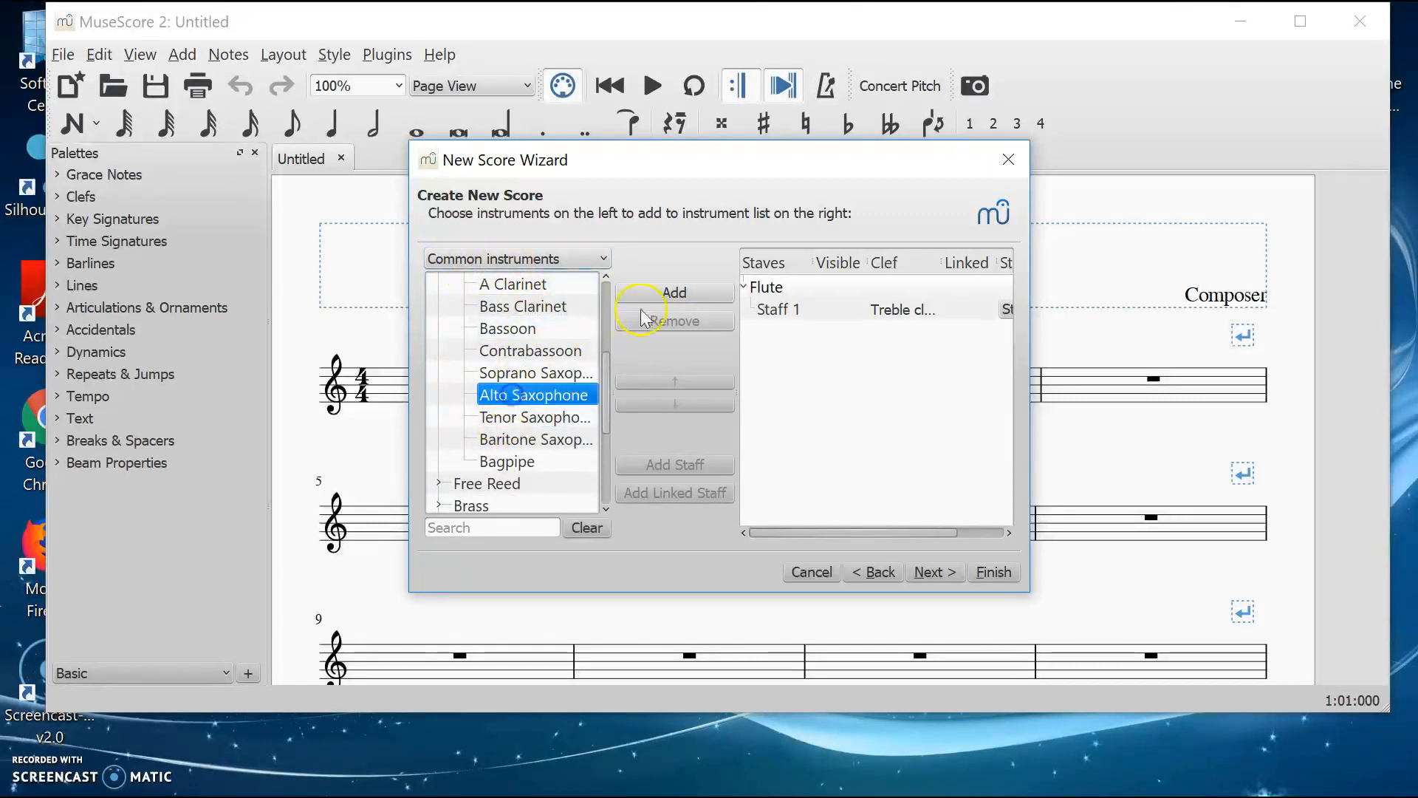
pyautogui.click(672, 293)
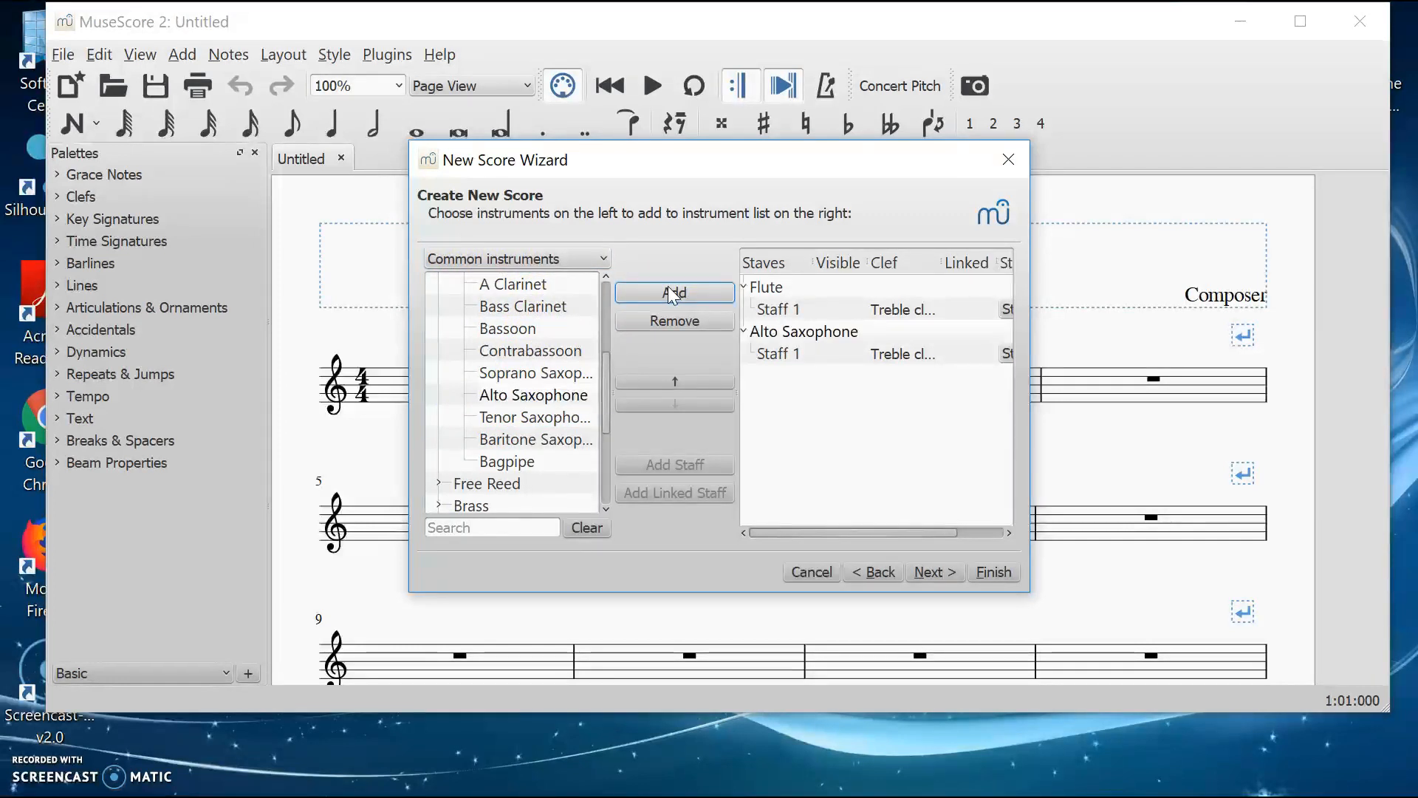
# Remove the Alto Saxophone from the score's instruments.
pyautogui.scroll(-2, 493, 410)
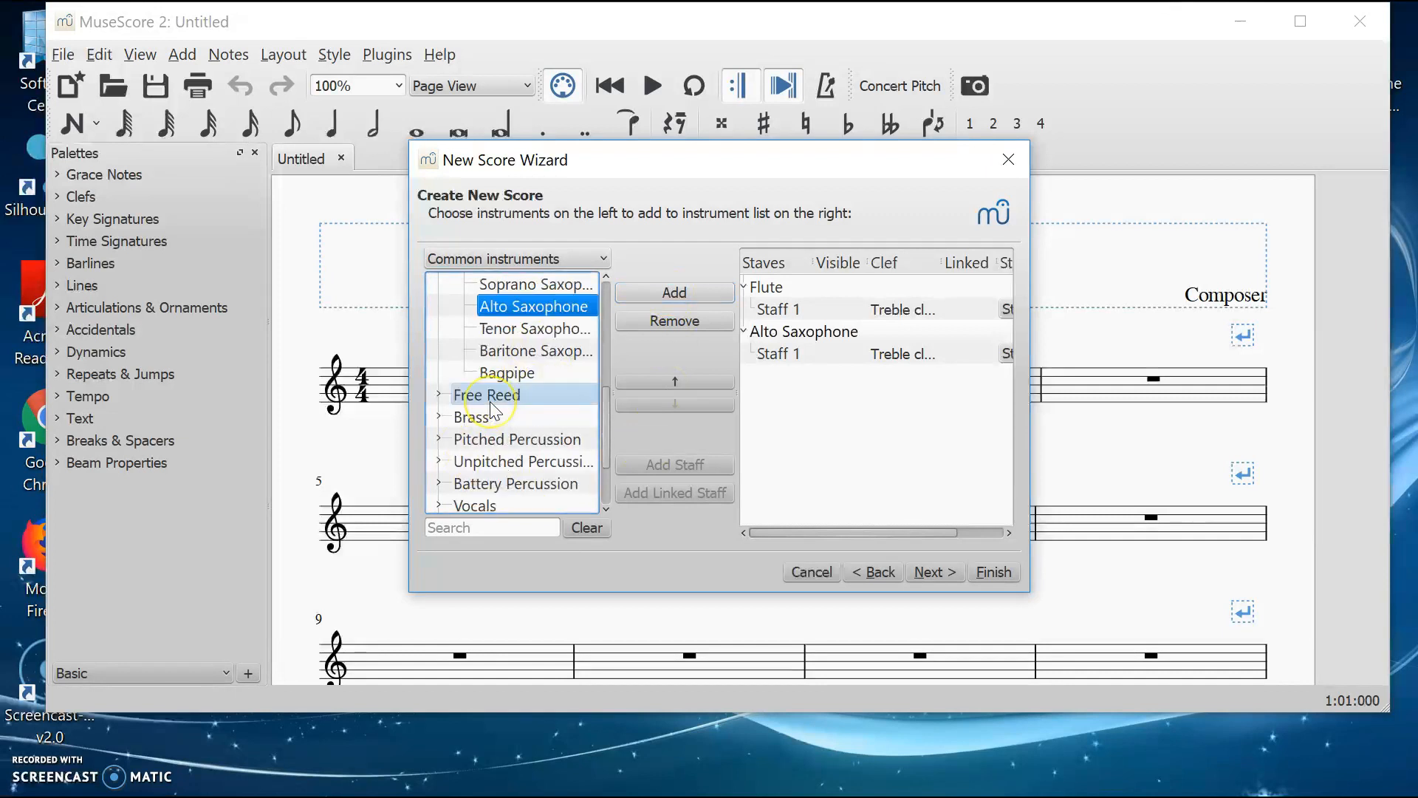
pyautogui.scroll(-1, 491, 406)
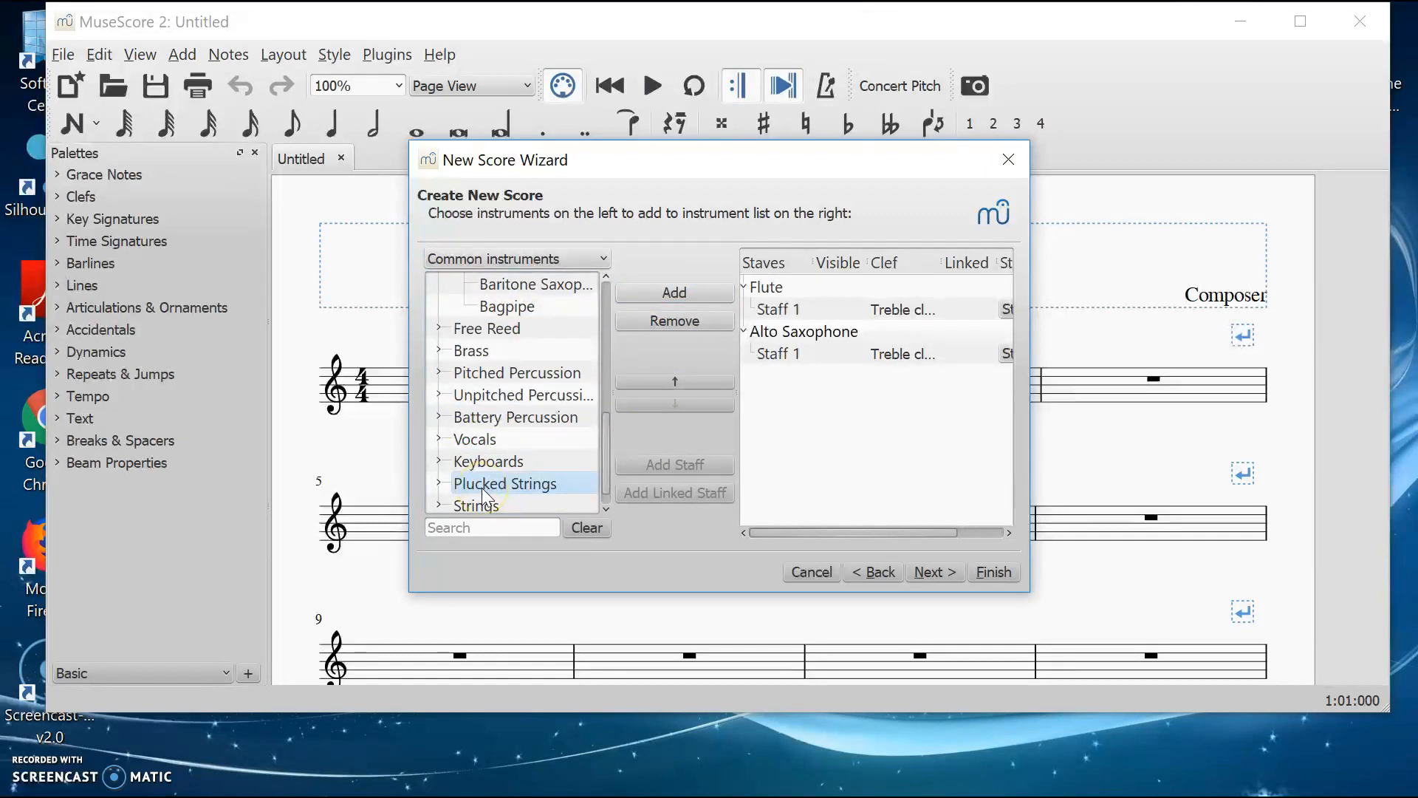
pyautogui.scroll(-1, 516, 409)
pyautogui.scroll(6, 516, 406)
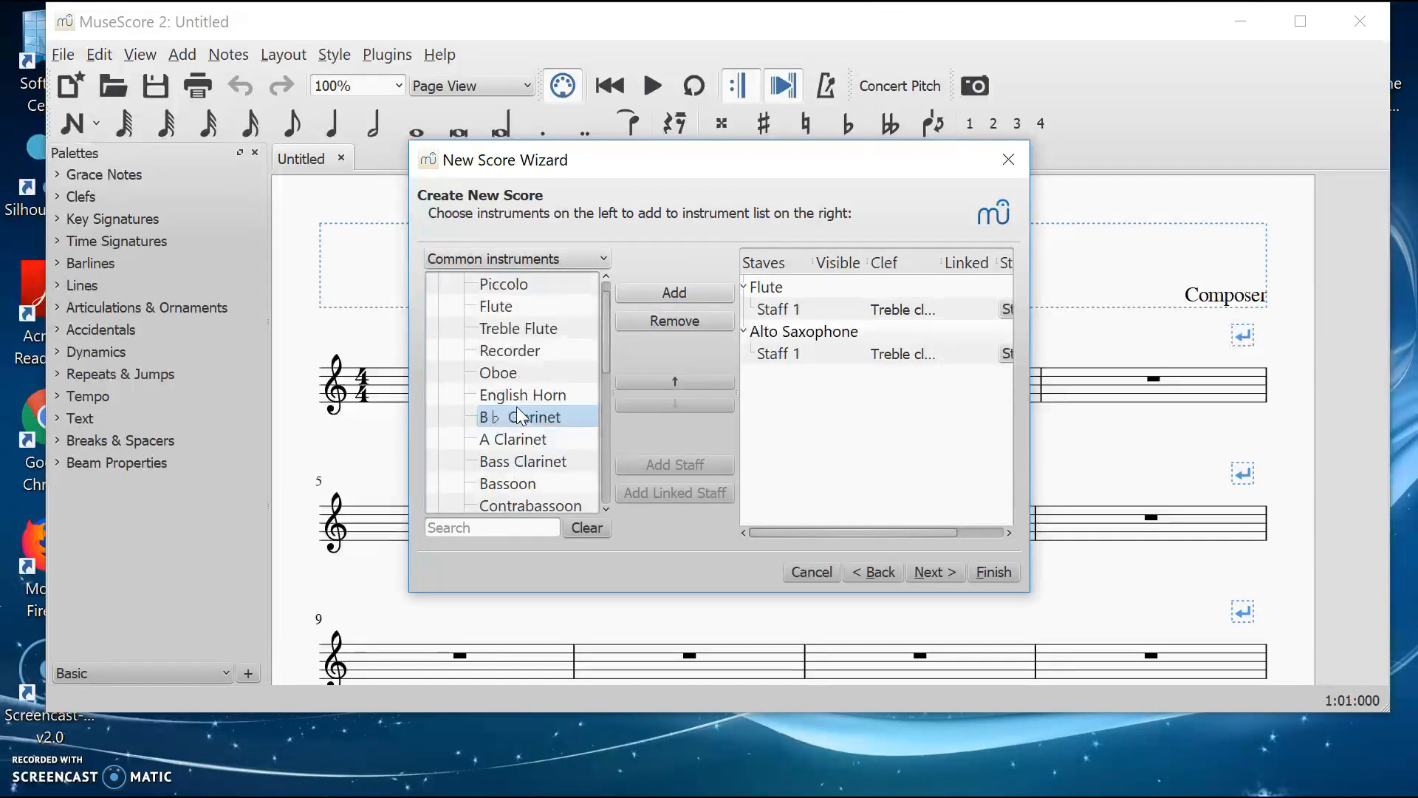
pyautogui.click(812, 340)
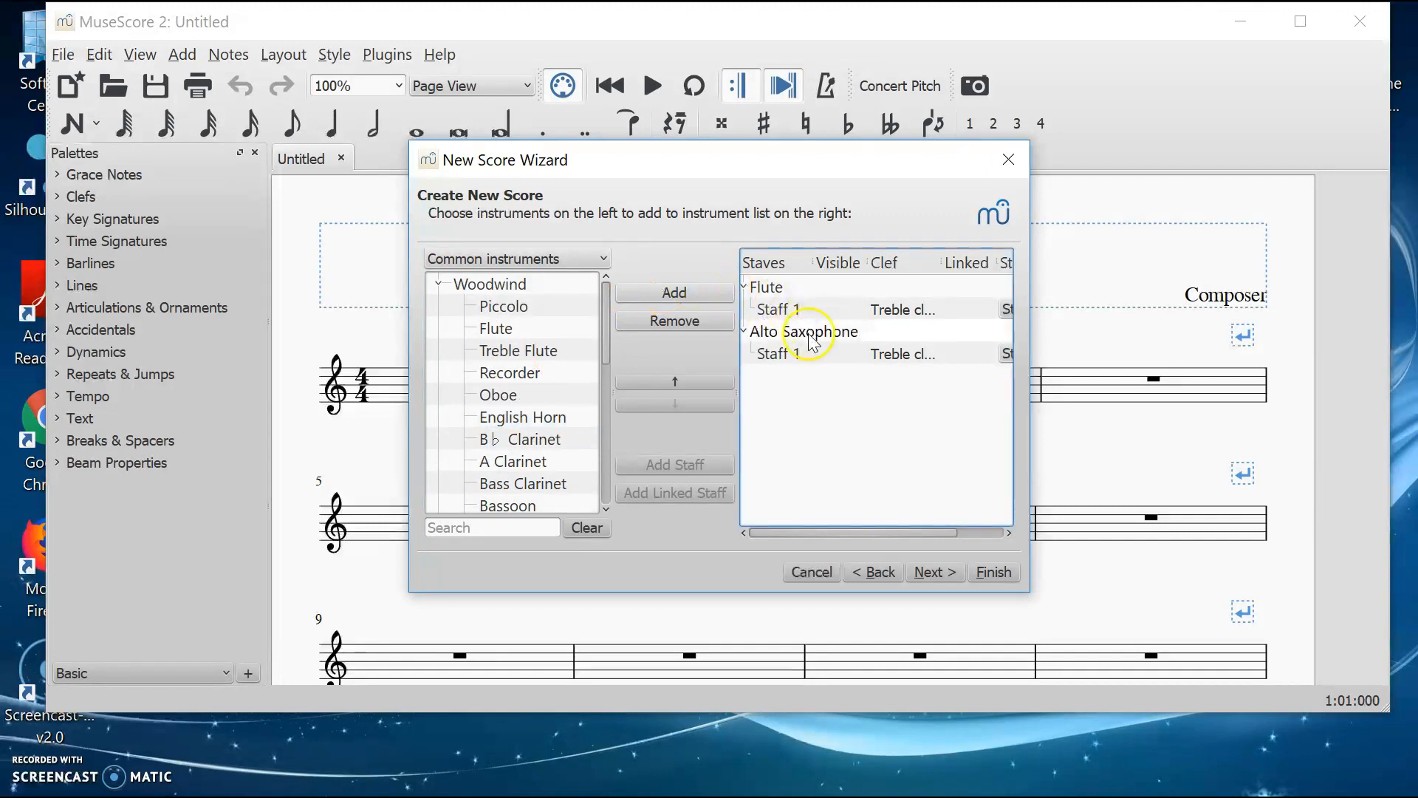
pyautogui.click(699, 323)
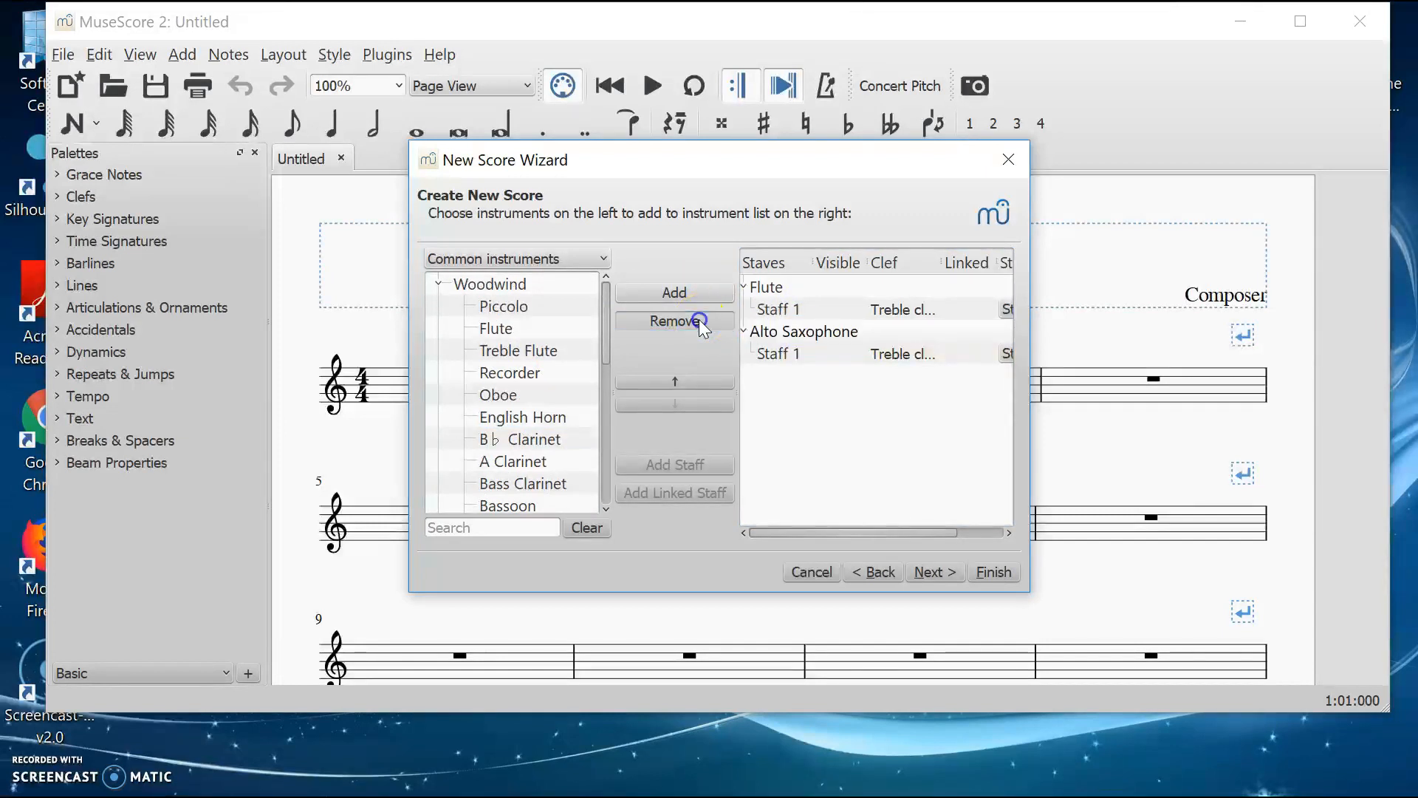
pyautogui.click(815, 308)
pyautogui.click(761, 286)
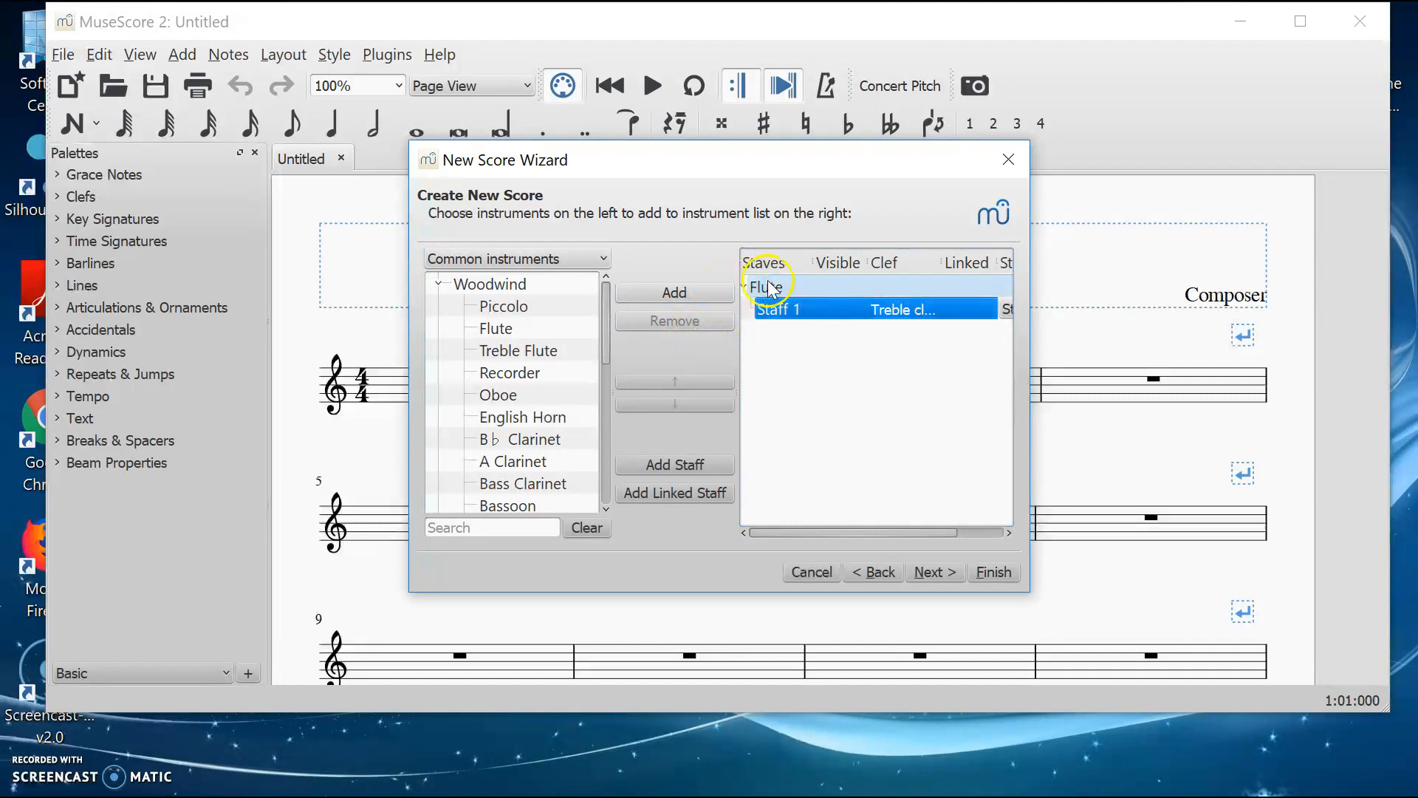
pyautogui.click(741, 310)
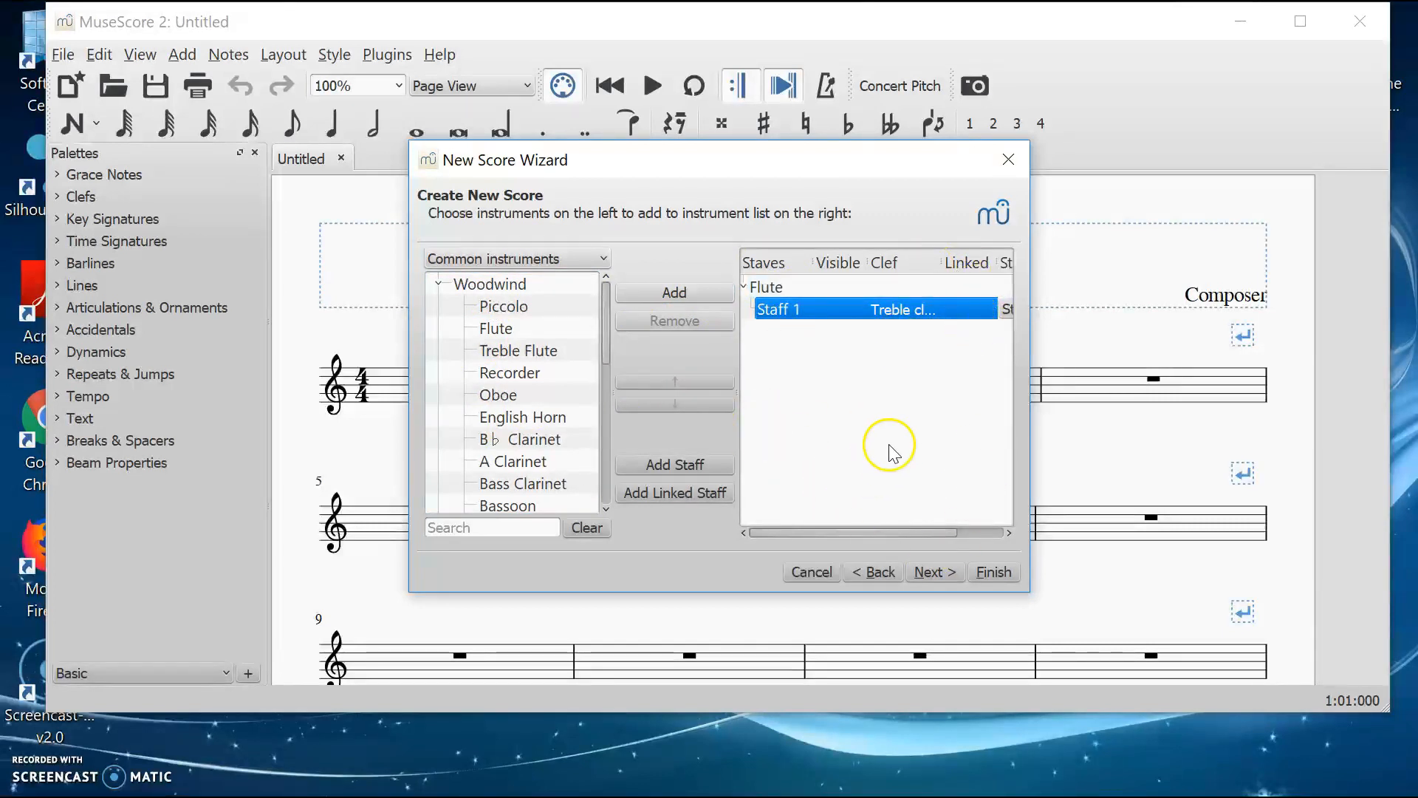
# Add the Alto Saxophone back to the score below the Flute.
pyautogui.scroll(-2, 481, 439)
pyautogui.click(481, 439)
pyautogui.scroll(-1, 481, 439)
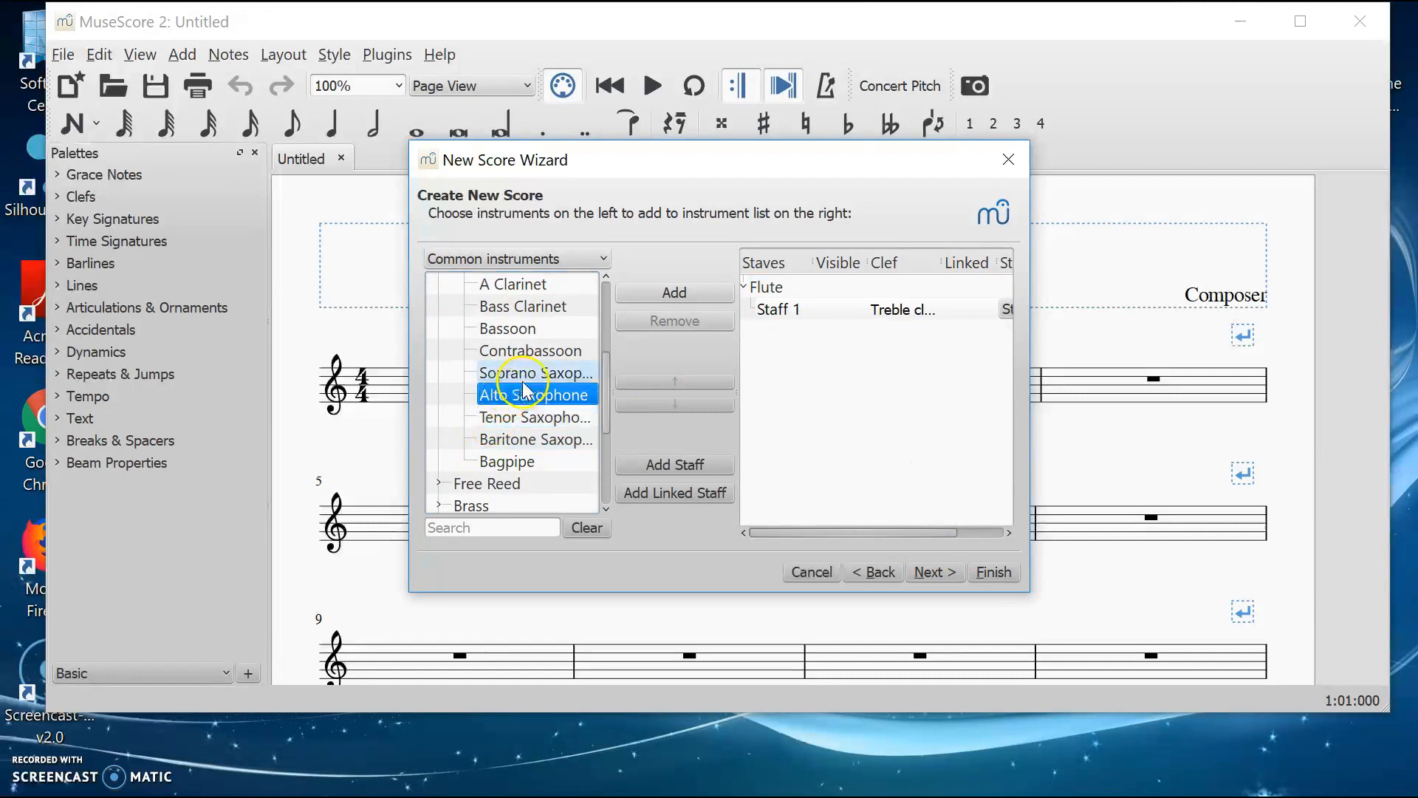
pyautogui.click(676, 291)
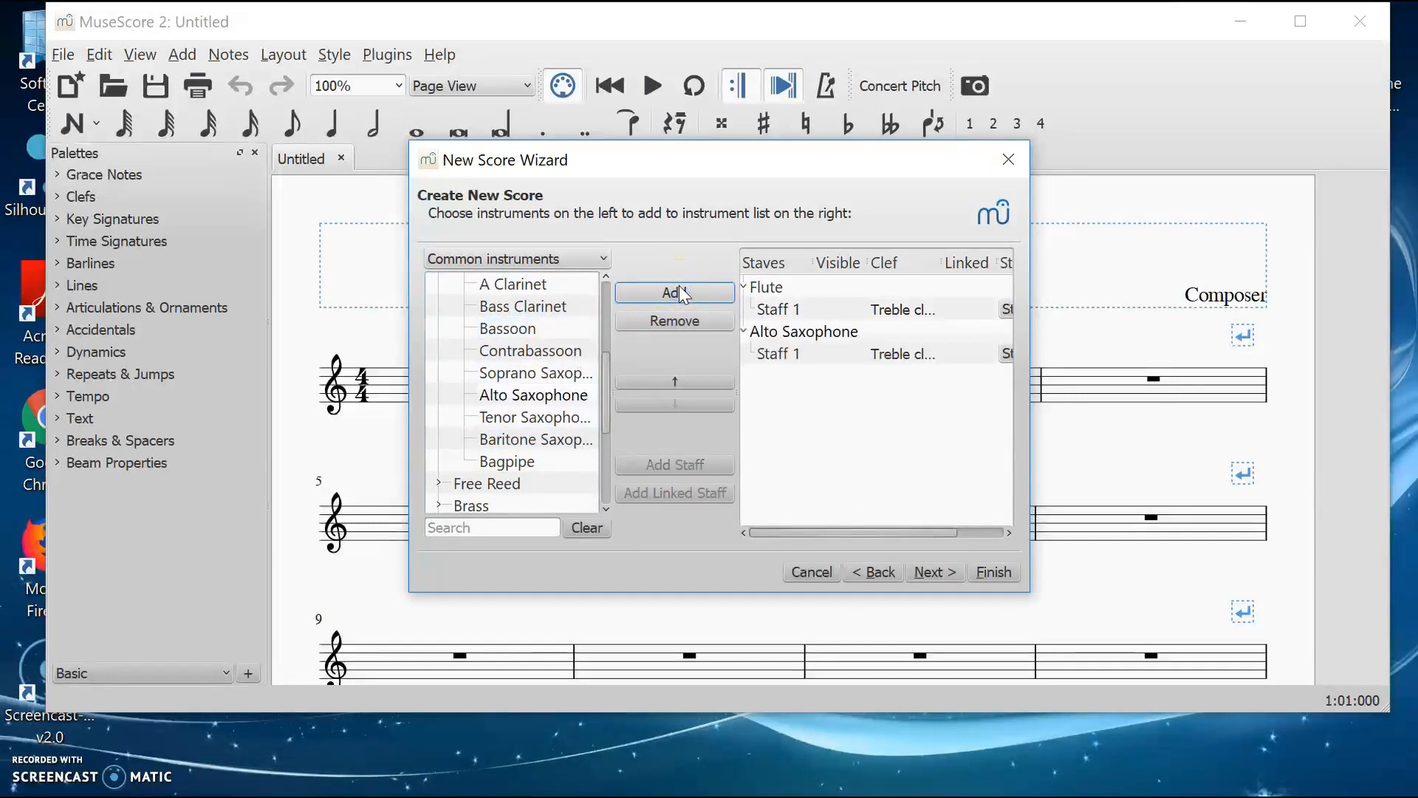
pyautogui.click(794, 473)
pyautogui.click(892, 478)
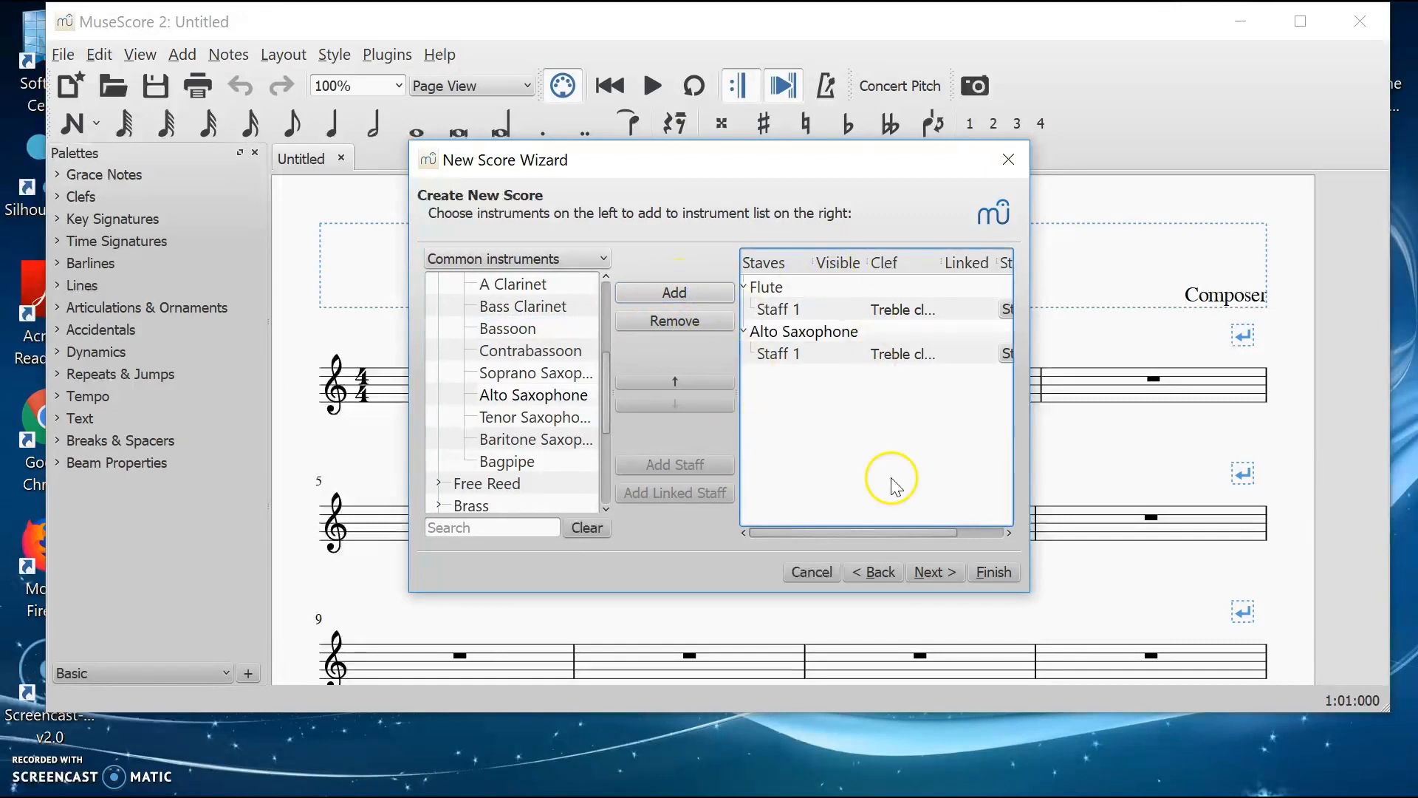
# Complete the new score with the C major, A minor key signature, 4/4 time and 32 measures.
pyautogui.click(932, 571)
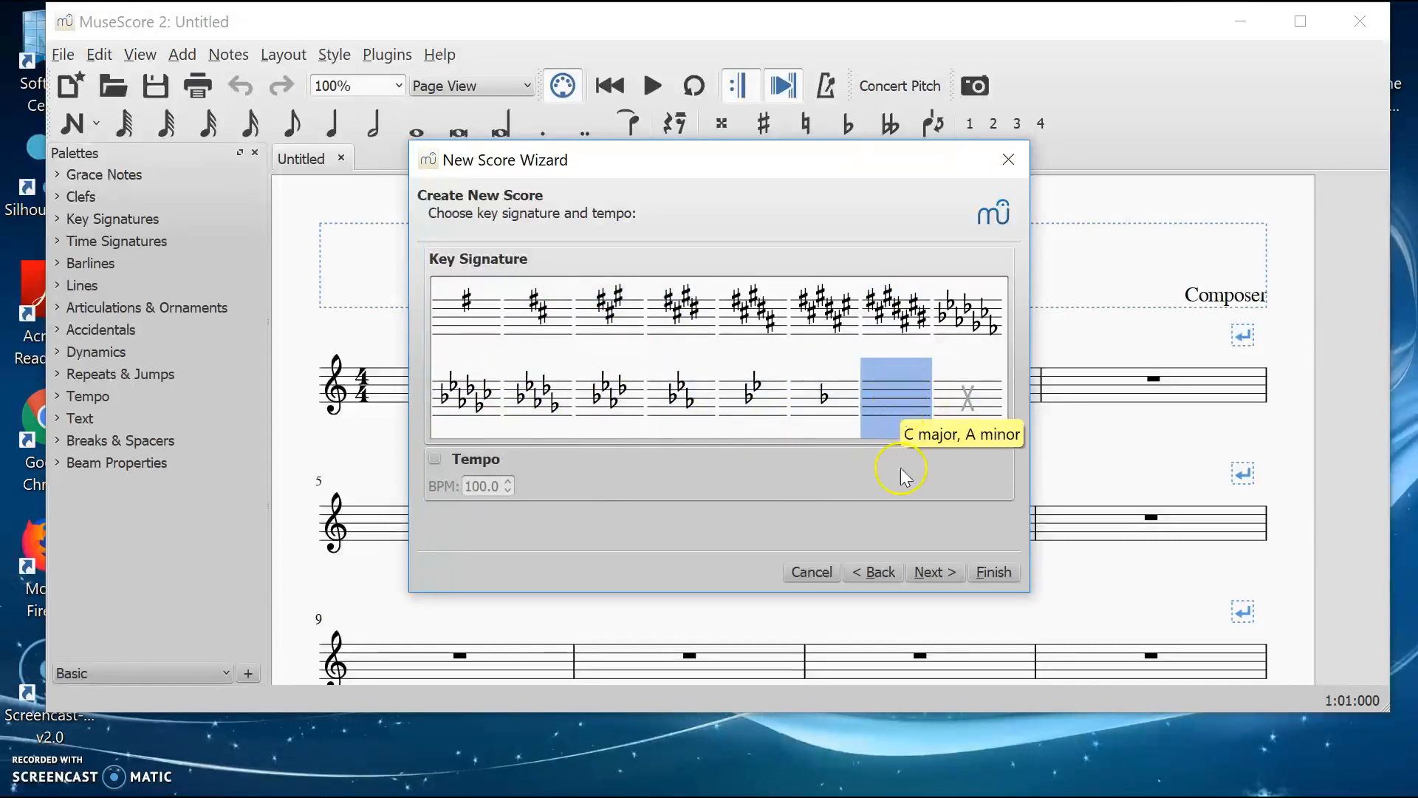
pyautogui.click(939, 577)
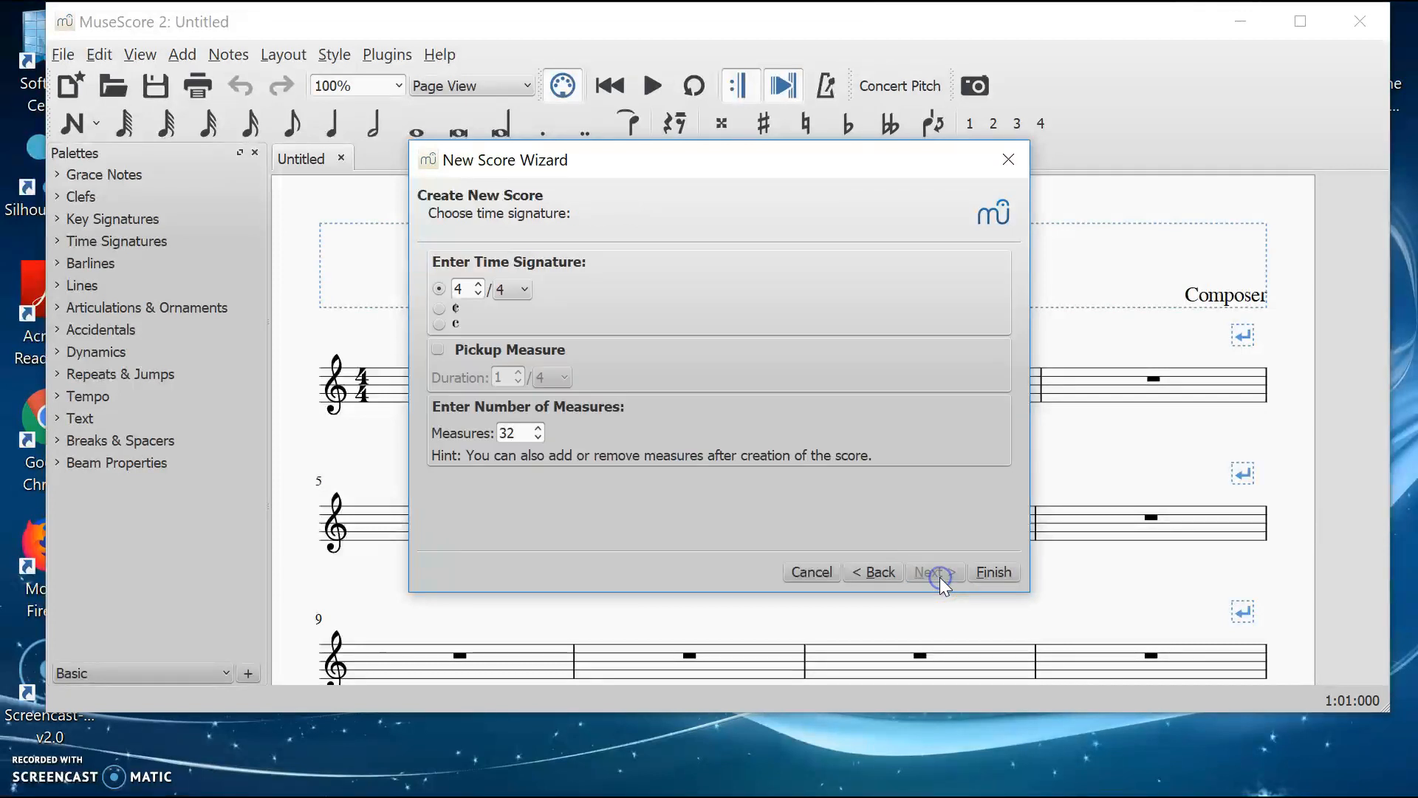
pyautogui.click(478, 284)
pyautogui.click(478, 293)
pyautogui.click(479, 293)
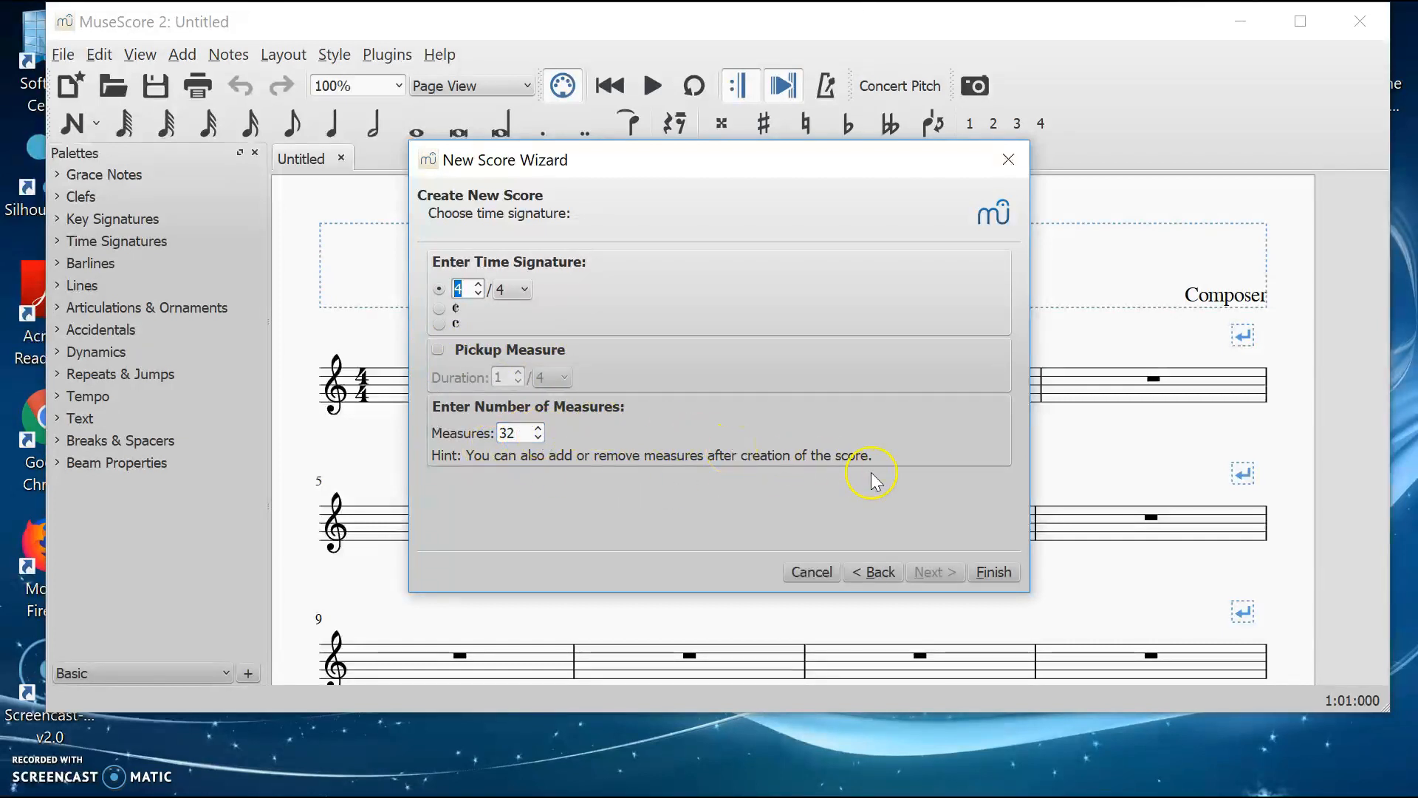
pyautogui.click(991, 575)
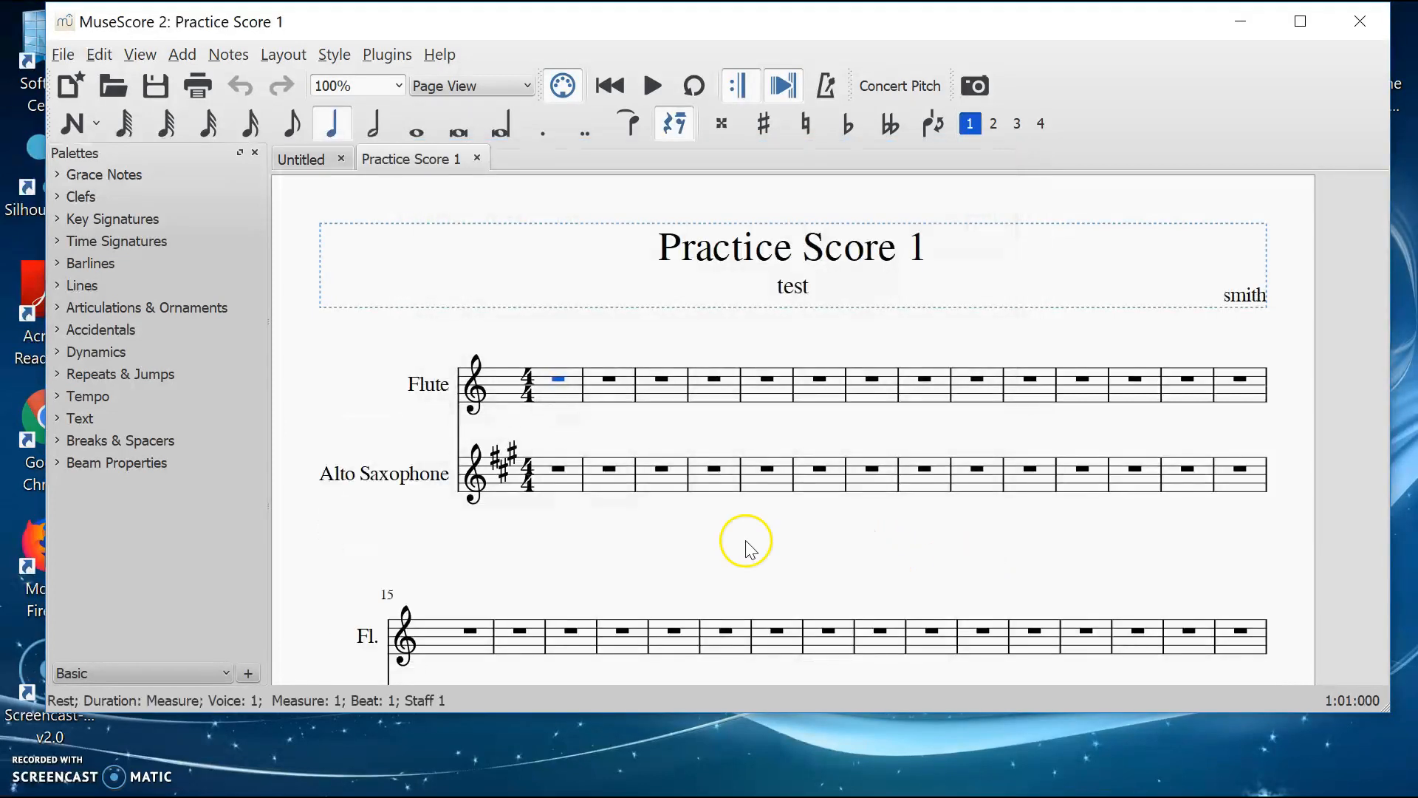
# Try a quarter-note C in the first measure of the Flute and Alto Saxophone staves, and undo the entries.
pyautogui.scroll(-1, 721, 582)
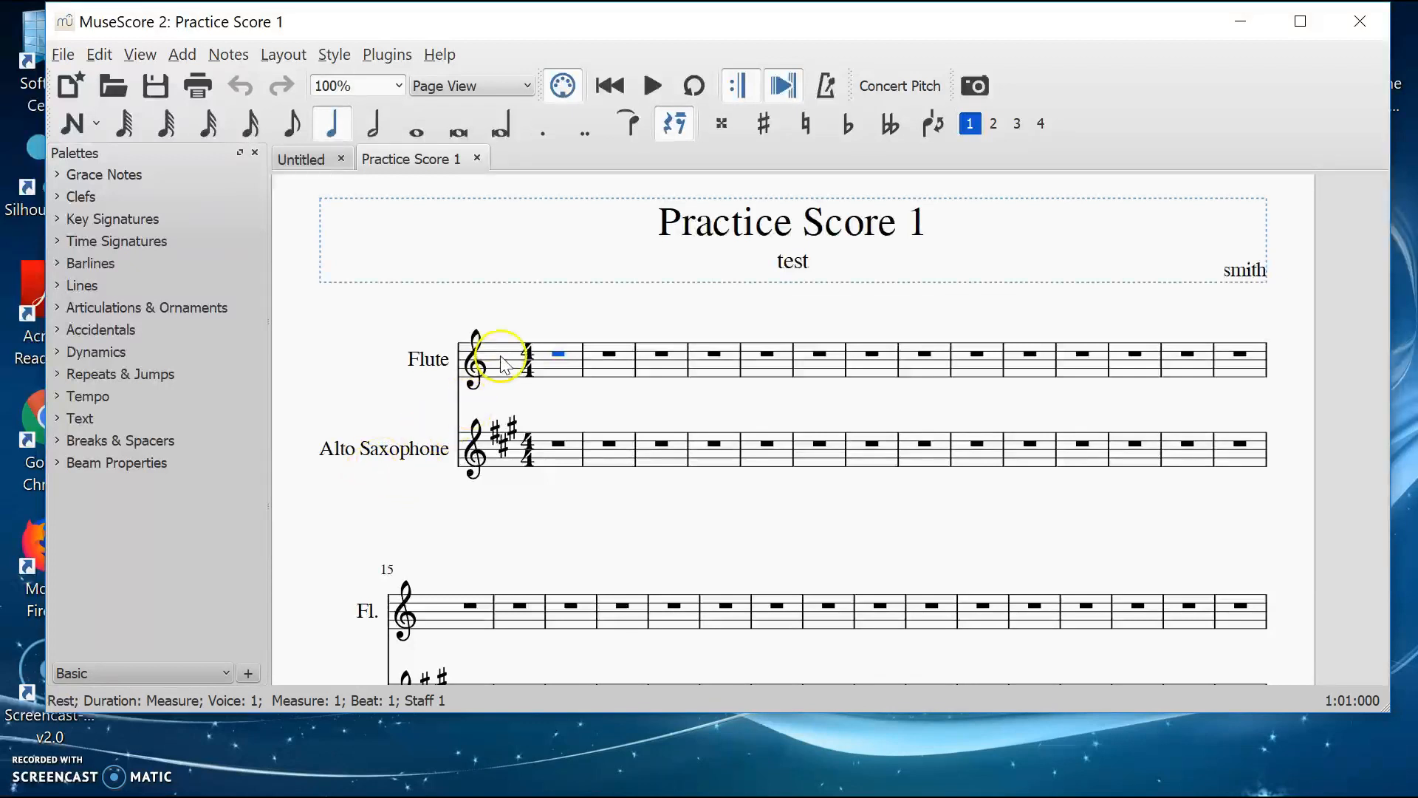
pyautogui.click(559, 353)
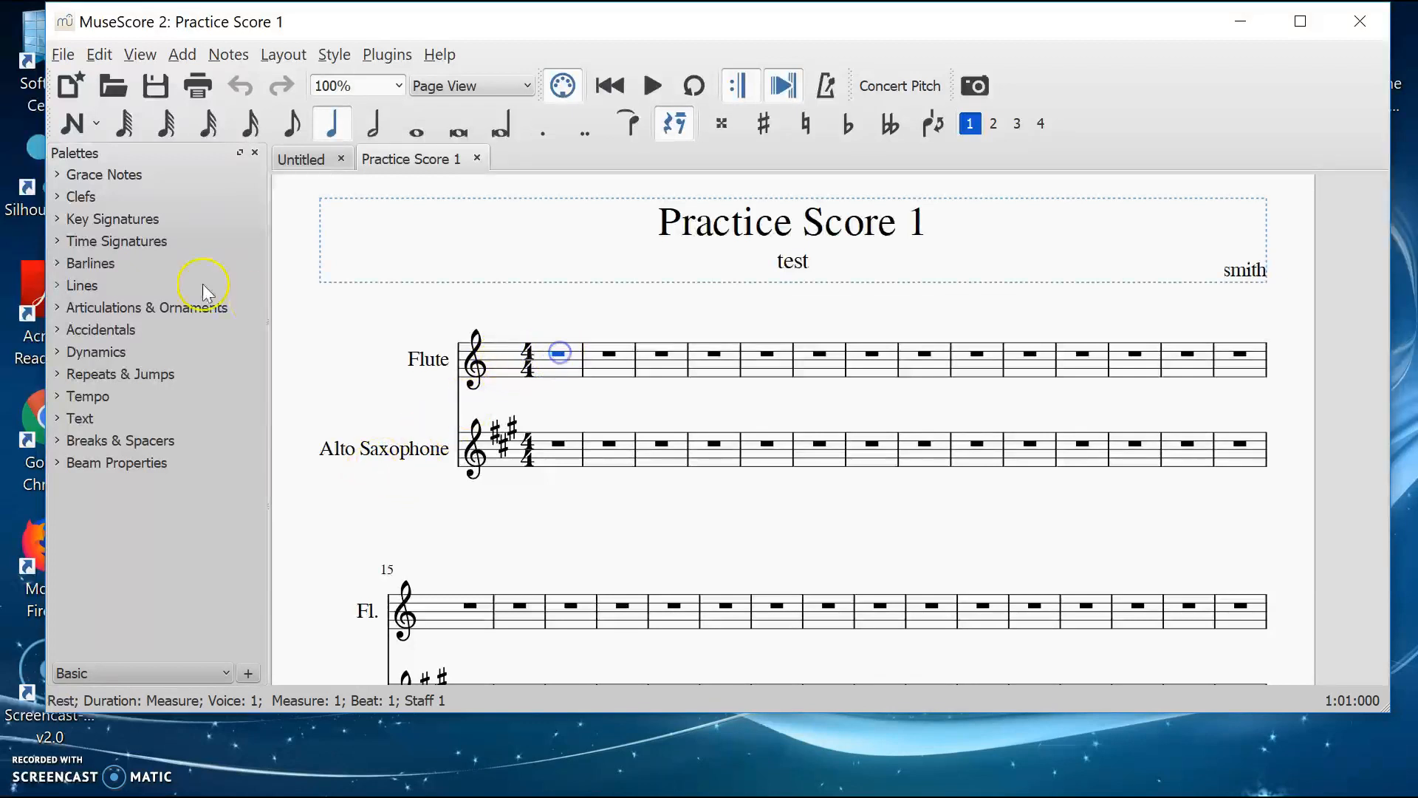
pyautogui.click(64, 135)
pyautogui.press('c')
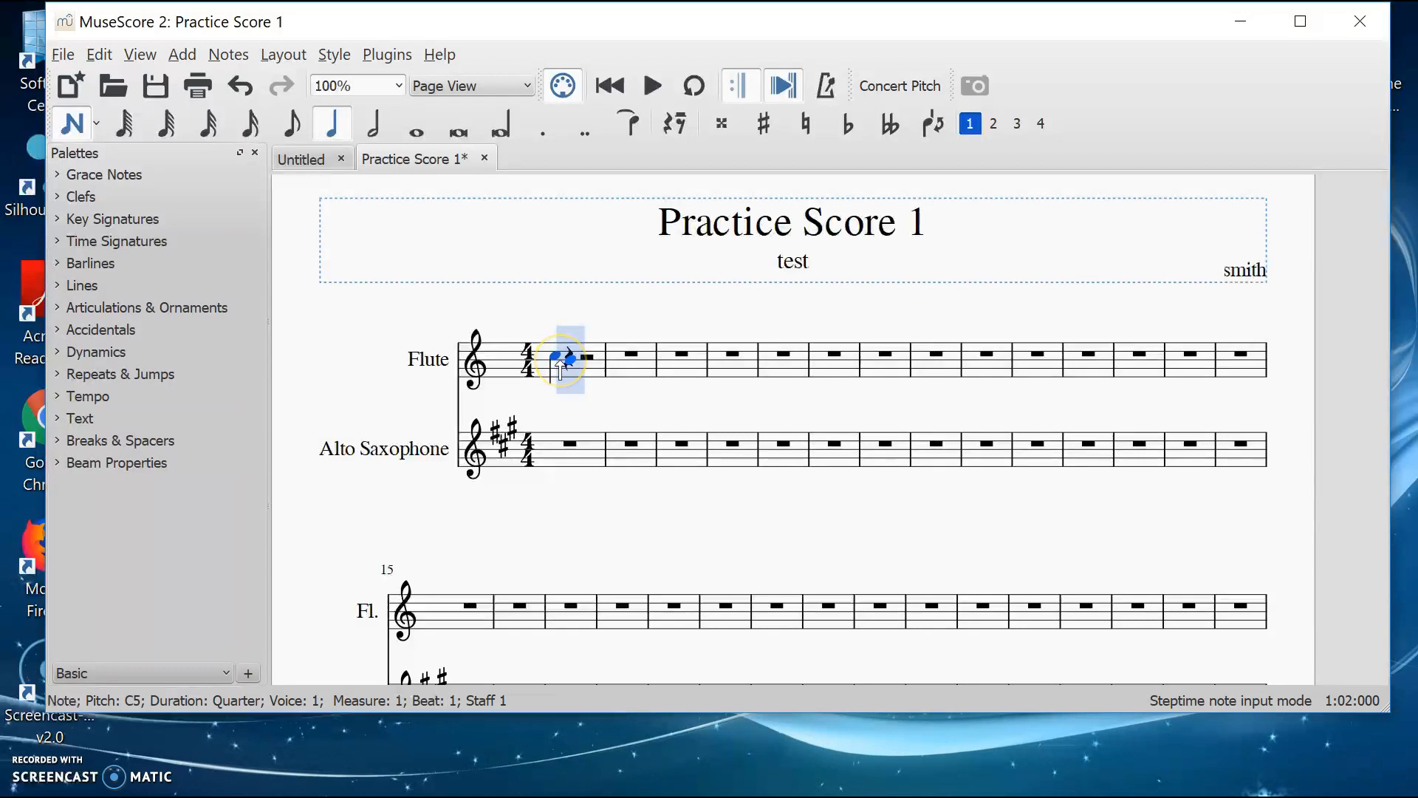
pyautogui.click(71, 124)
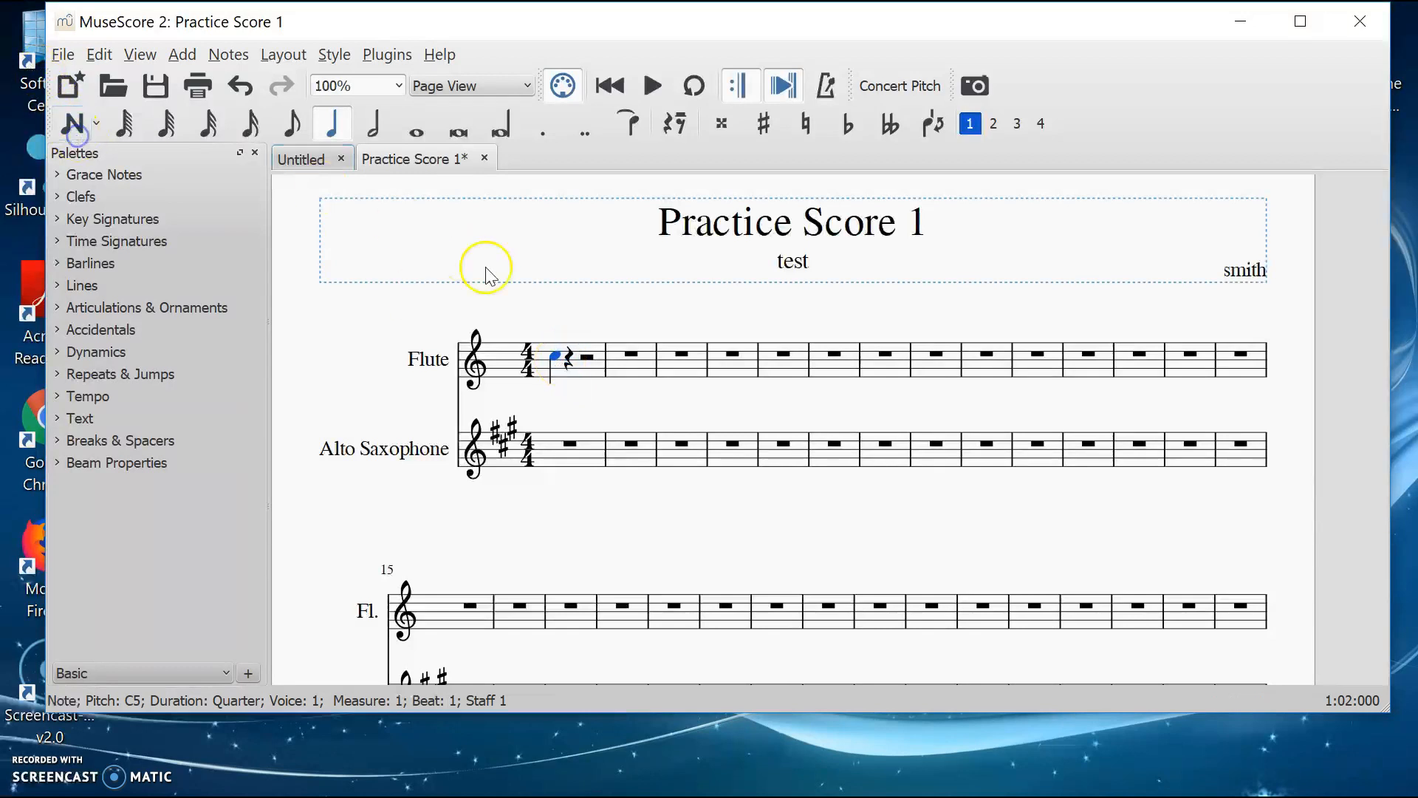
pyautogui.click(587, 369)
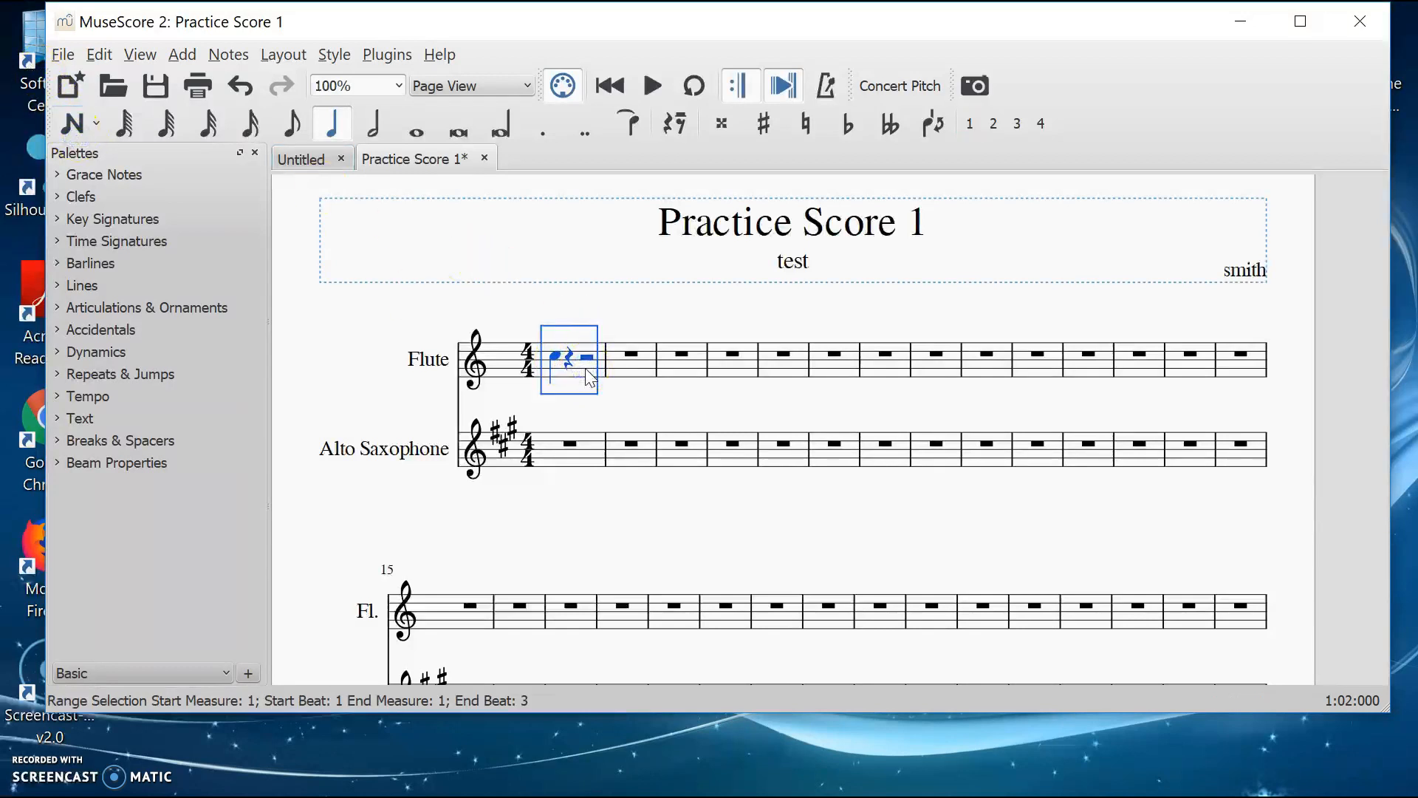
pyautogui.click(581, 466)
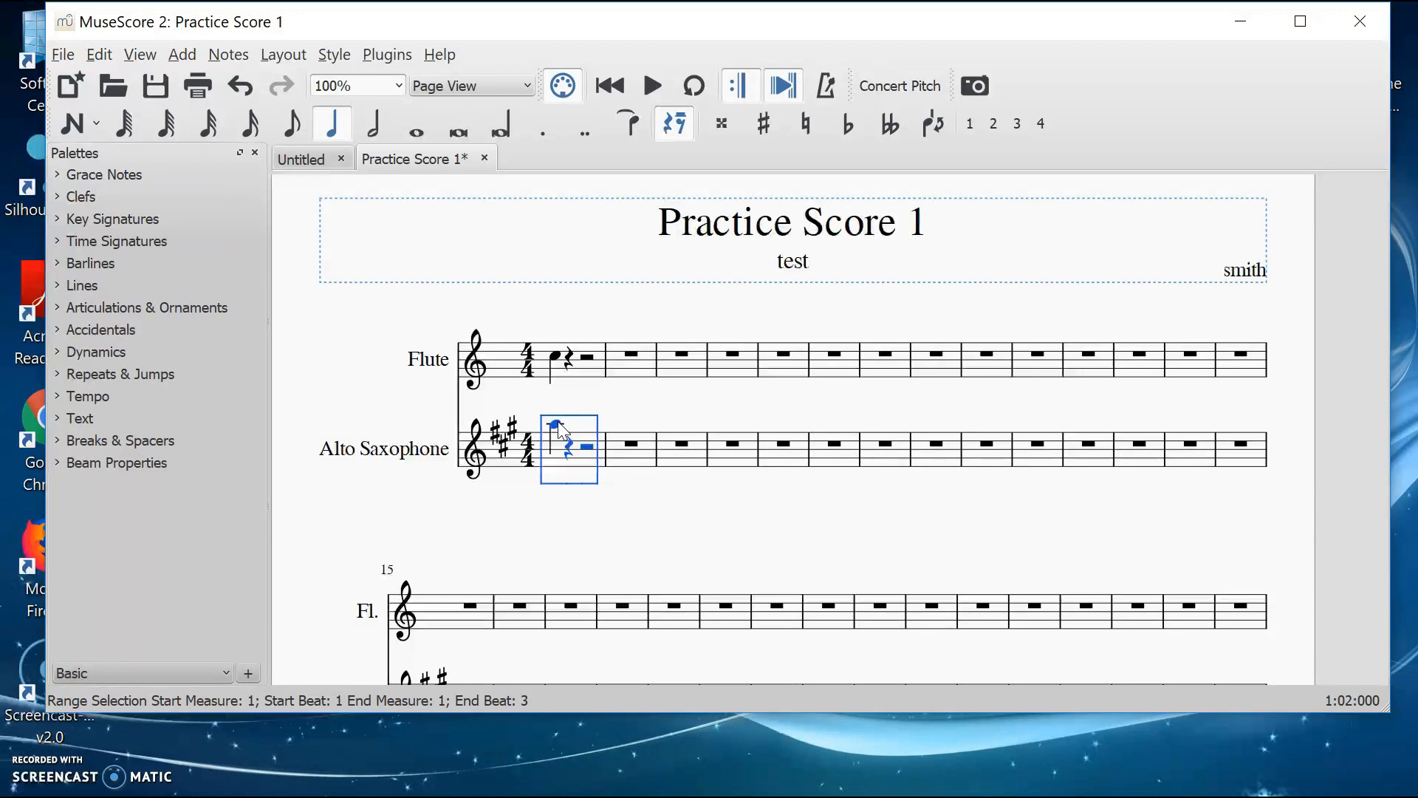
pyautogui.hotkey('ctrl', 'z')
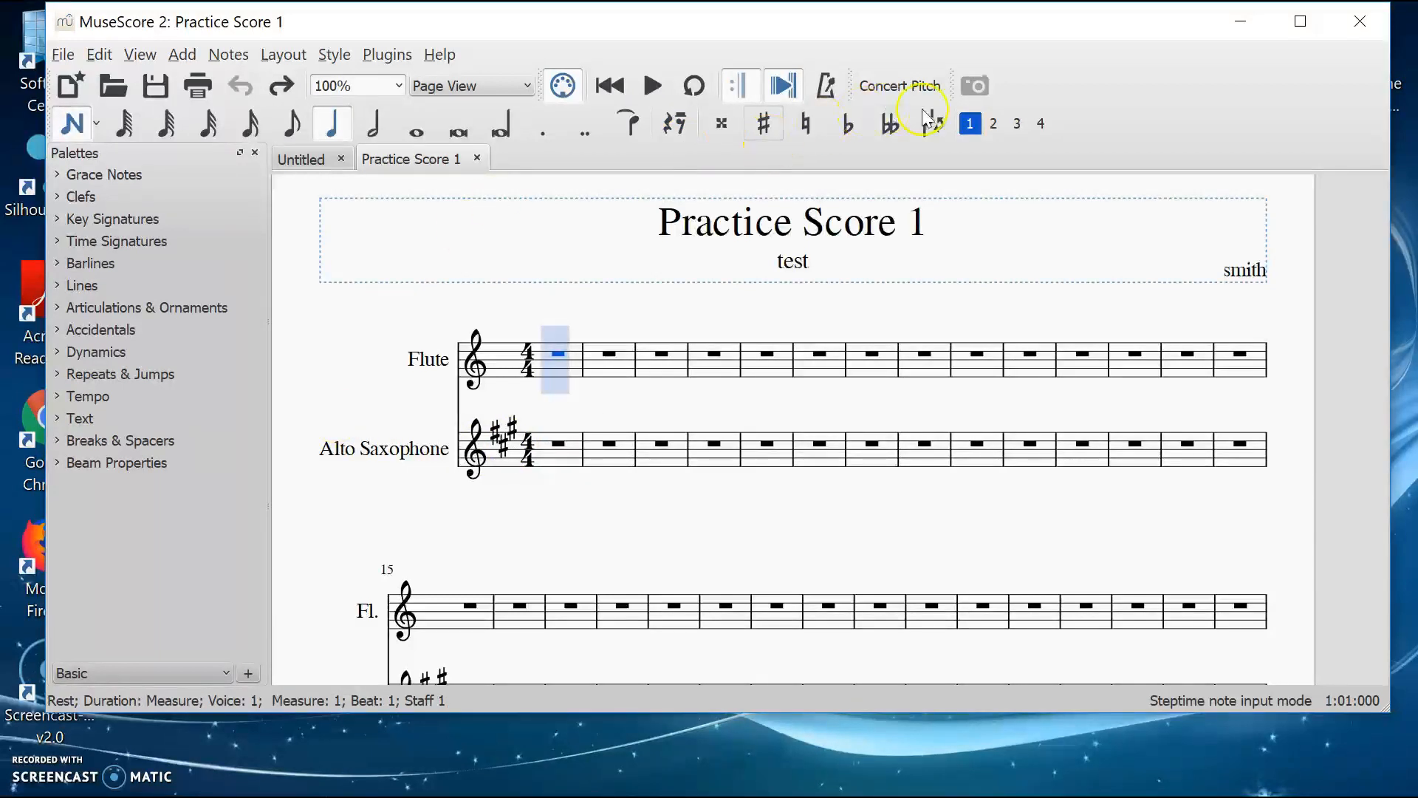
pyautogui.click(74, 124)
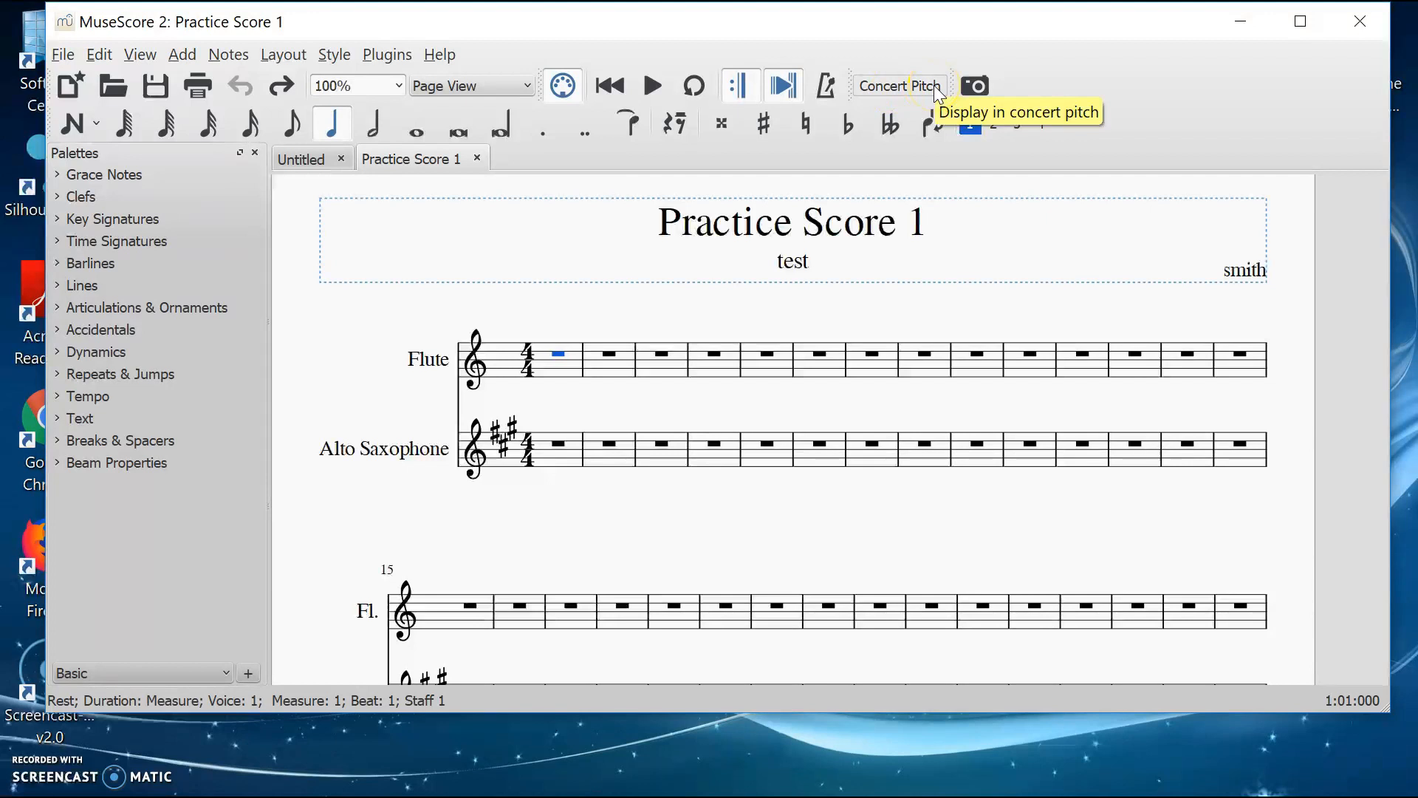
# Display the score in concert pitch, switching back to transposed pitch once to compare the key signatures.
pyautogui.click(892, 90)
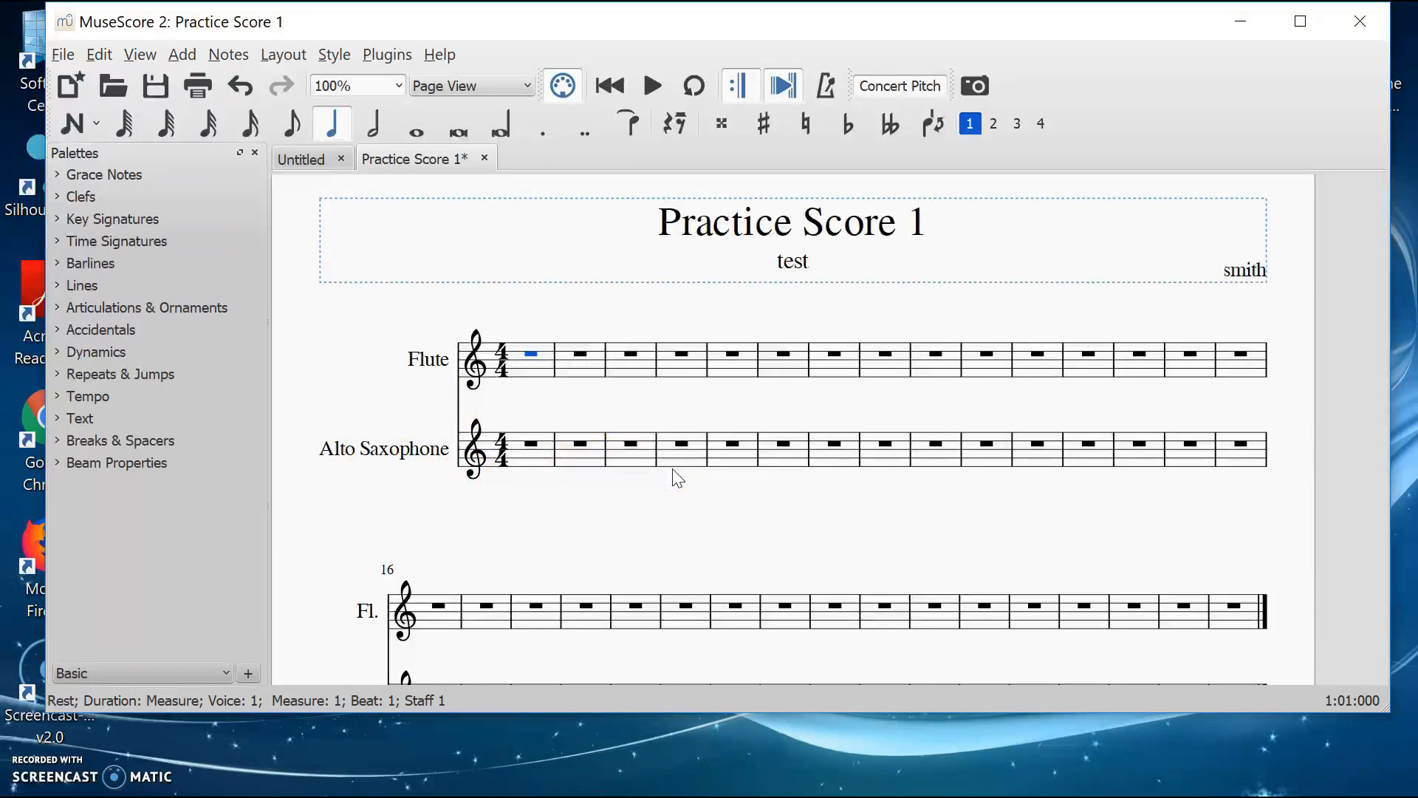
pyautogui.click(916, 89)
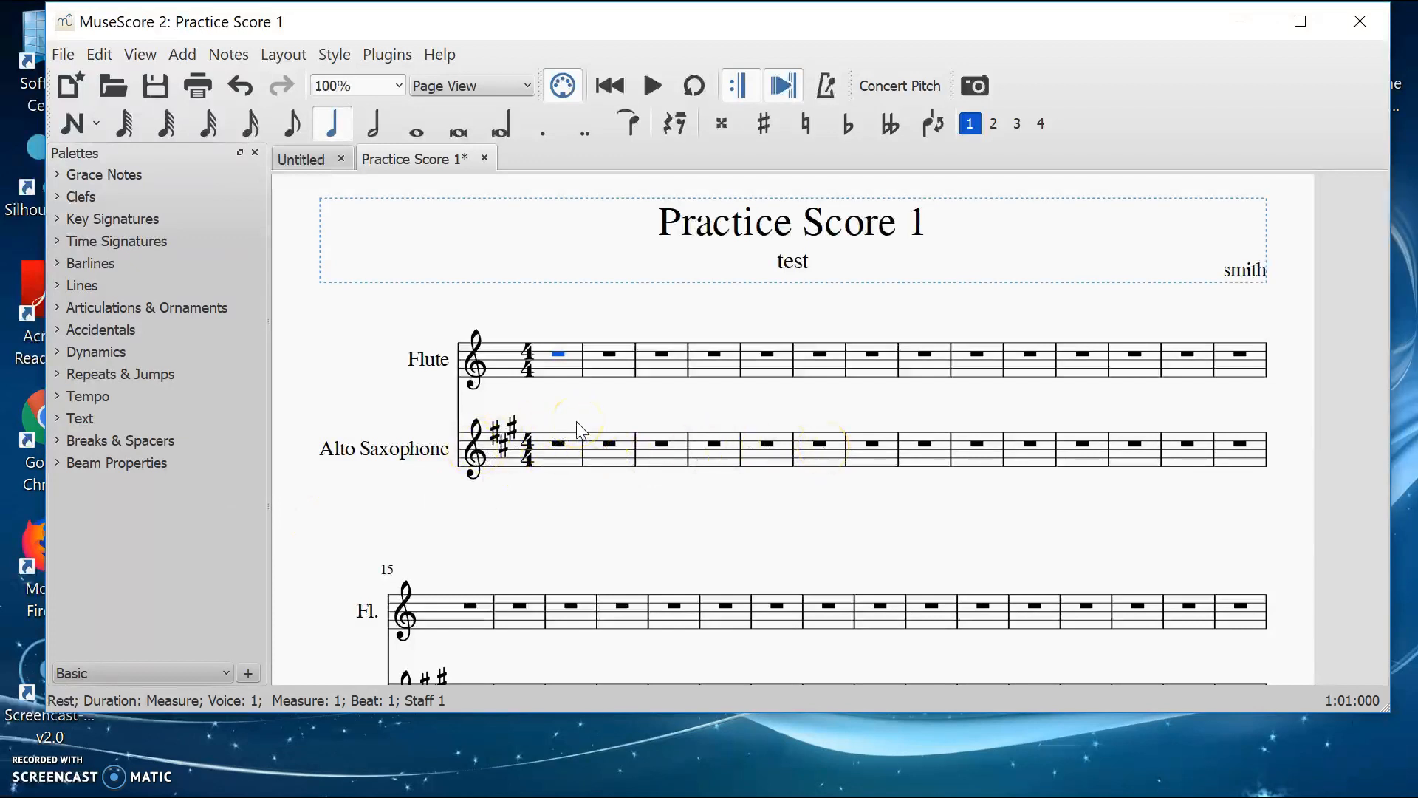
pyautogui.click(902, 88)
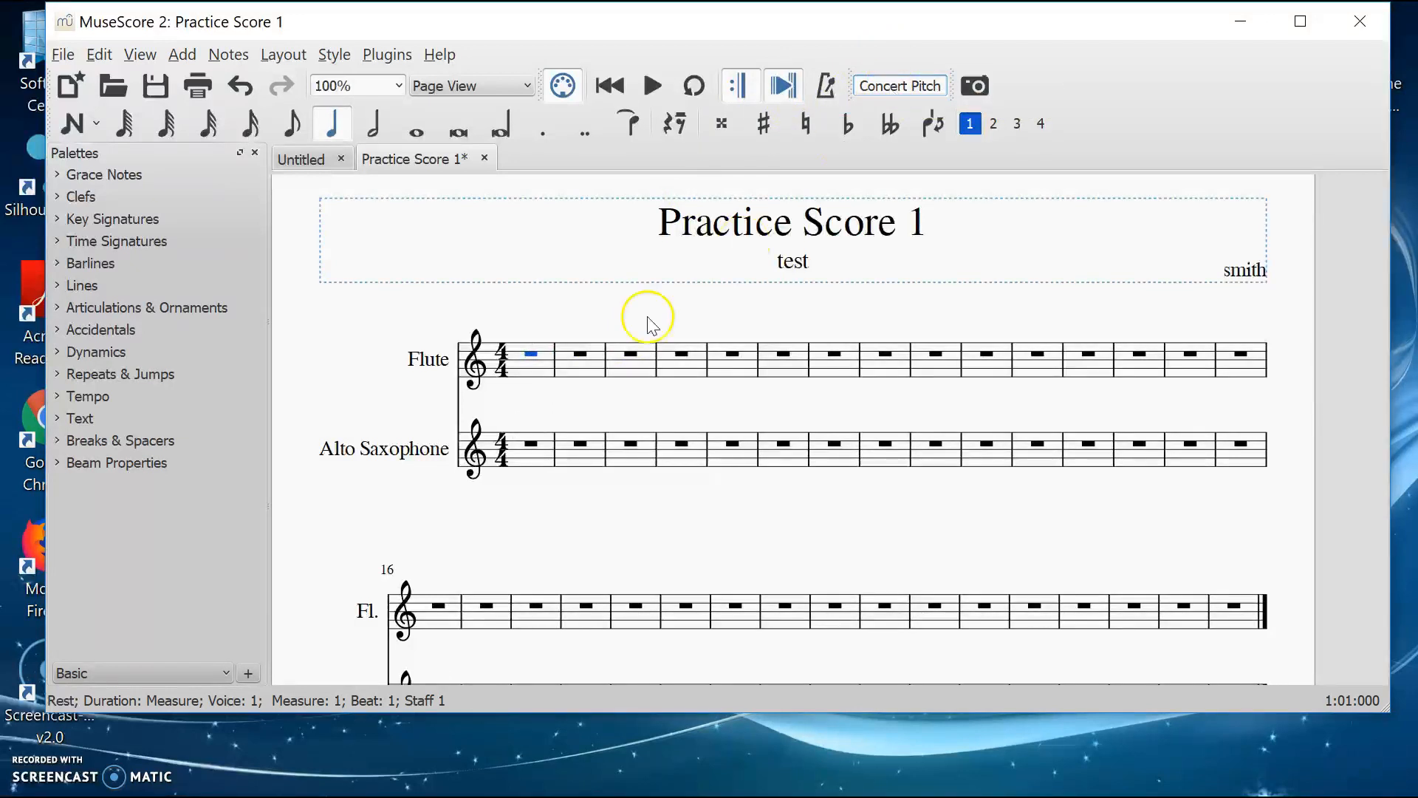
# Select the first six Flute measures one at a time.
pyautogui.click(533, 371)
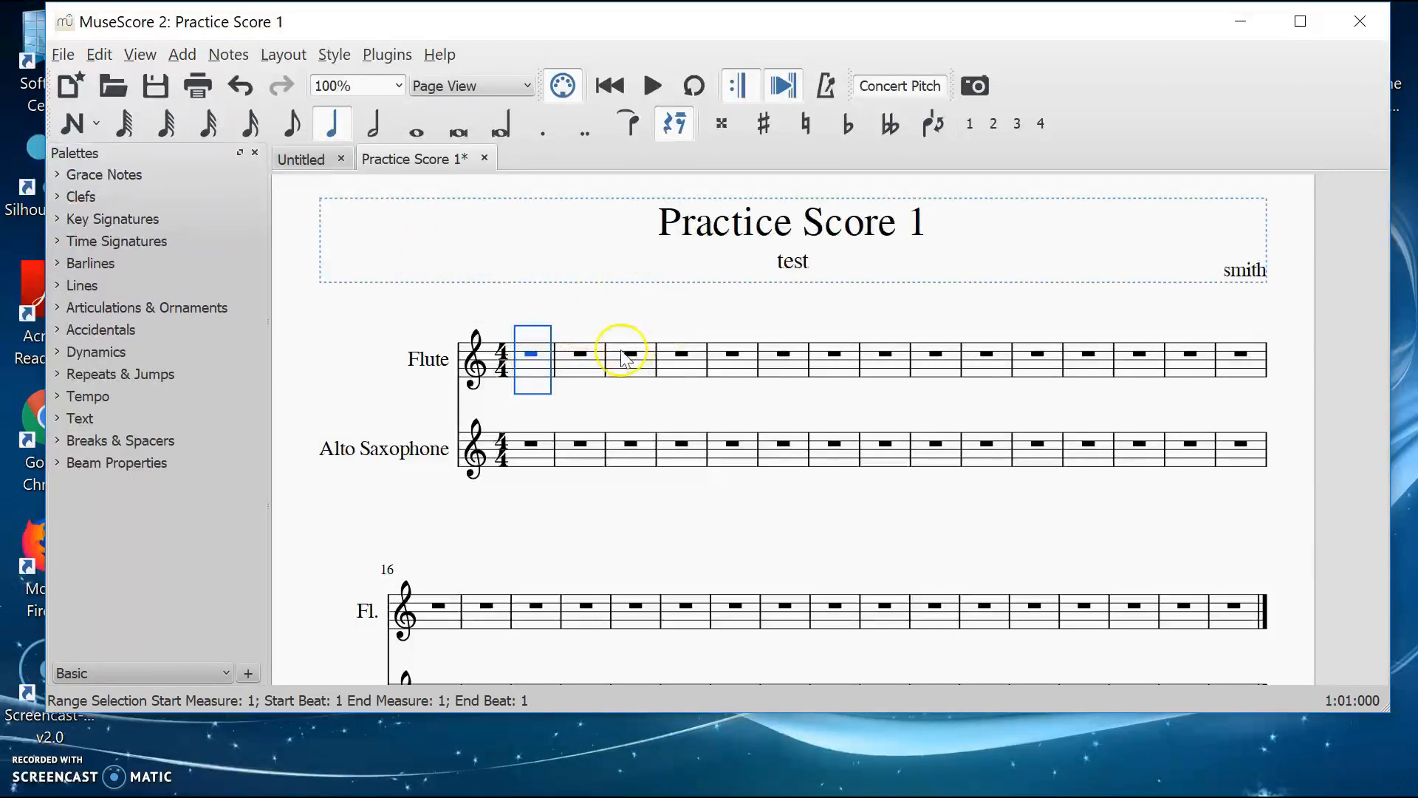
pyautogui.click(583, 367)
pyautogui.click(635, 365)
pyautogui.click(678, 363)
pyautogui.click(733, 367)
pyautogui.click(781, 365)
# Select Flute measures 1 to 7 as one range and clear the selection.
pyautogui.rightClick(539, 369)
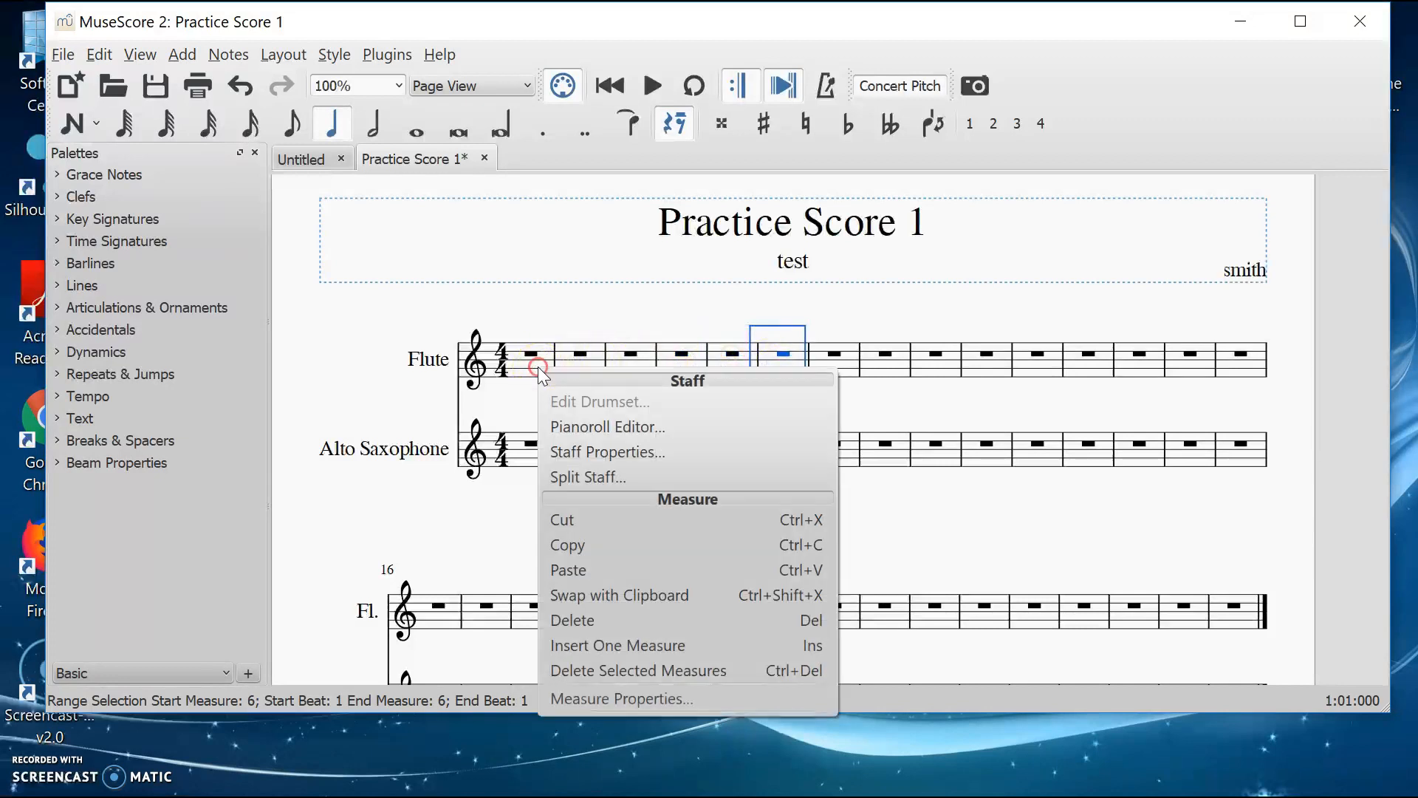
pyautogui.click(516, 367)
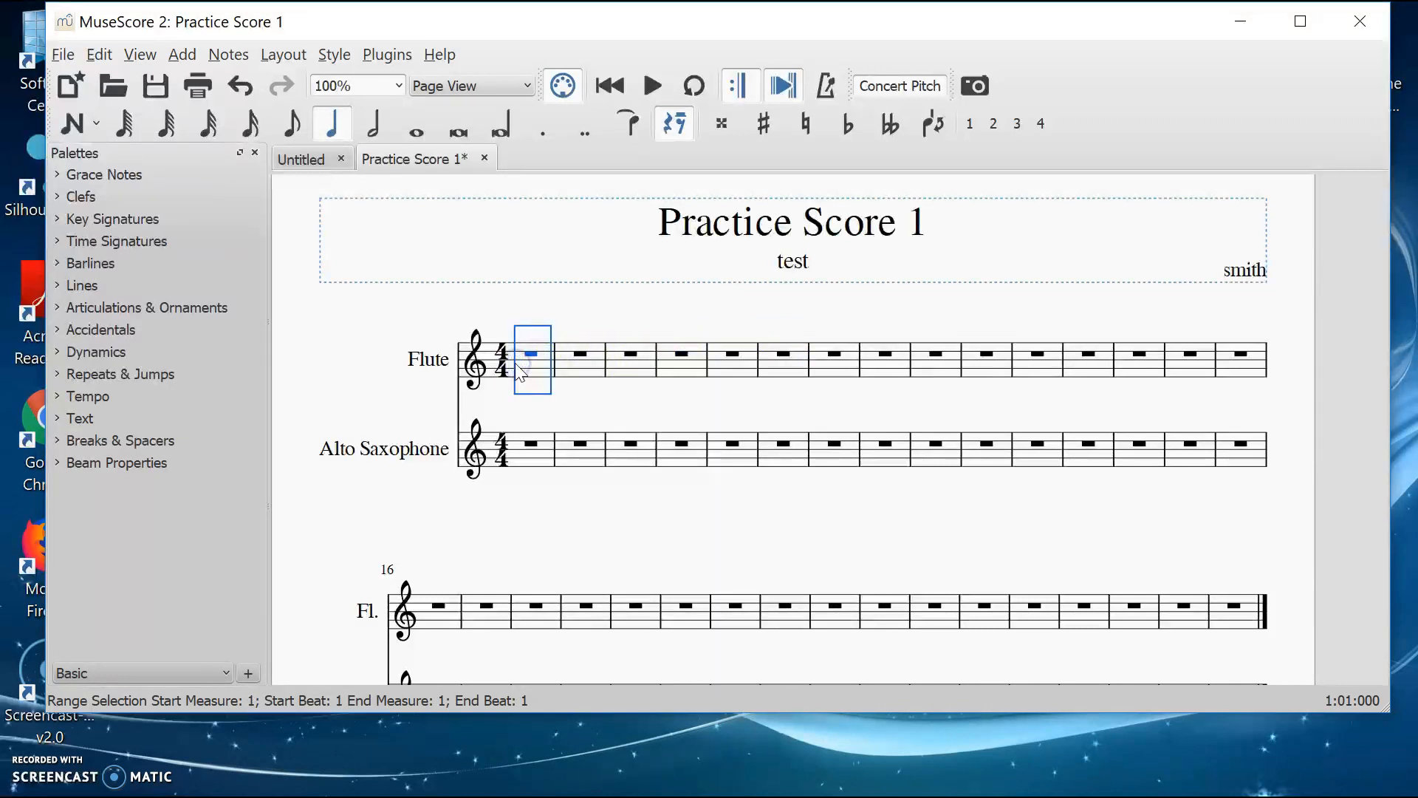
pyautogui.rightClick(741, 367)
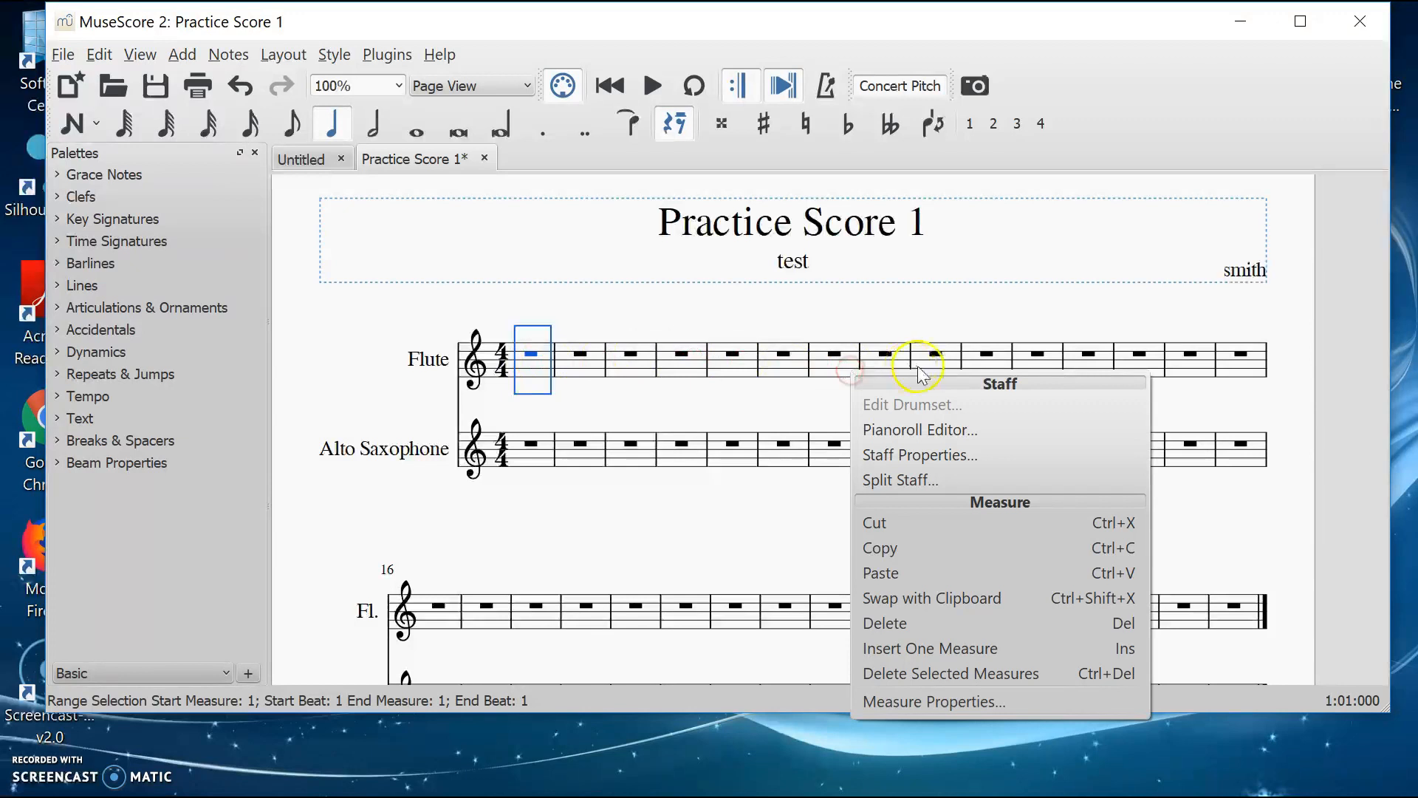
pyautogui.keyDown('shift'); pyautogui.click(833, 364); pyautogui.keyUp('shift')
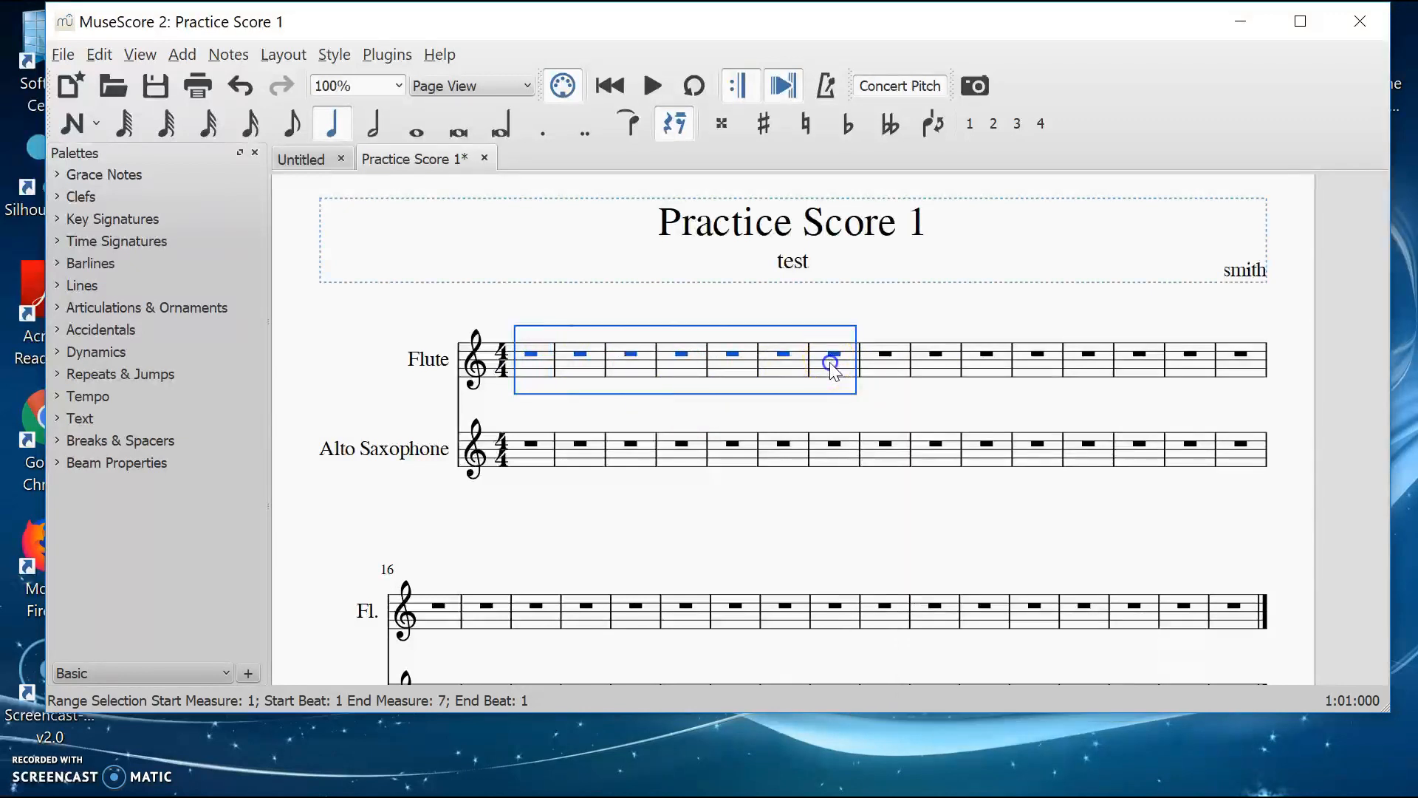
pyautogui.rightClick(695, 395)
pyautogui.click(681, 414)
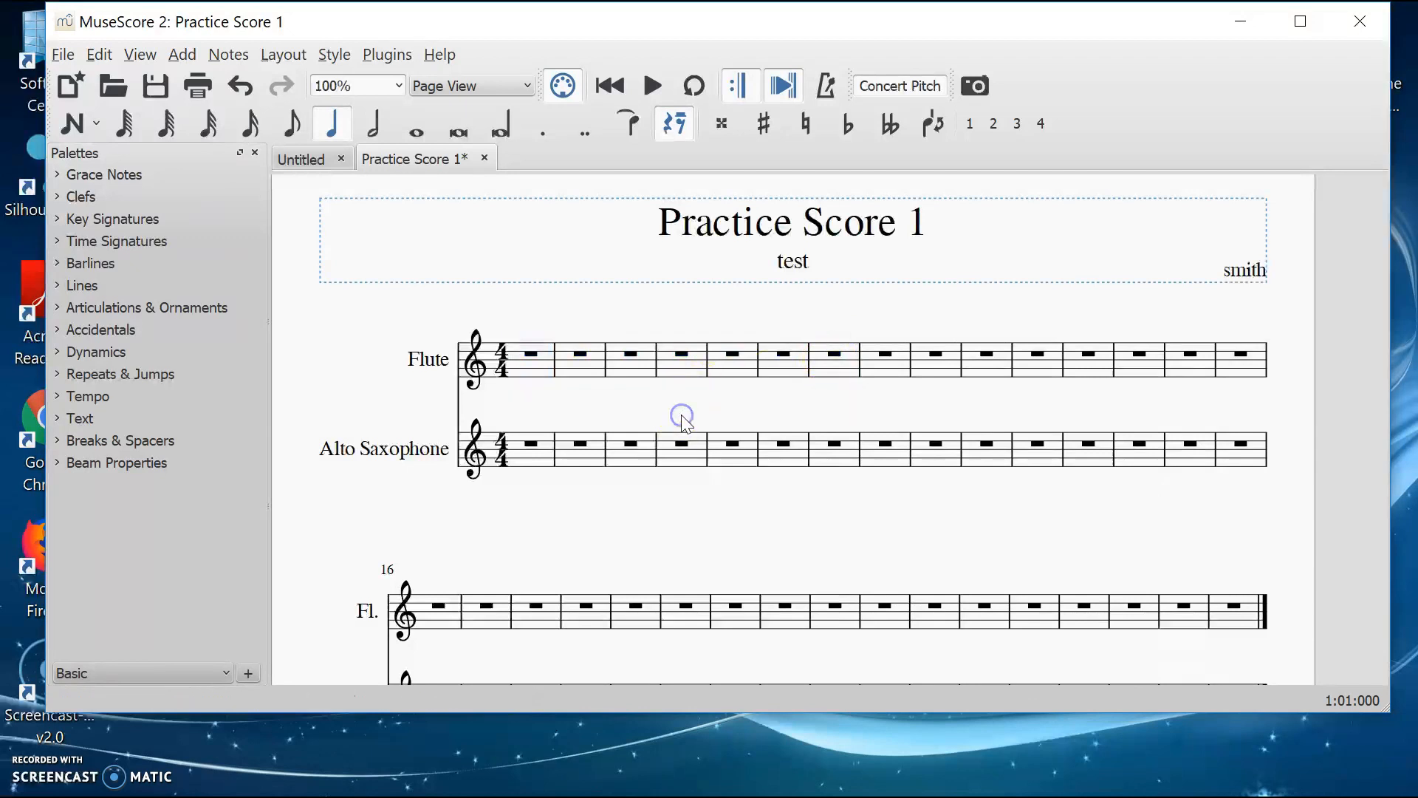
# Select all Flute measures on the first system, 1 to 15, as one range and clear the selection.
pyautogui.click(532, 365)
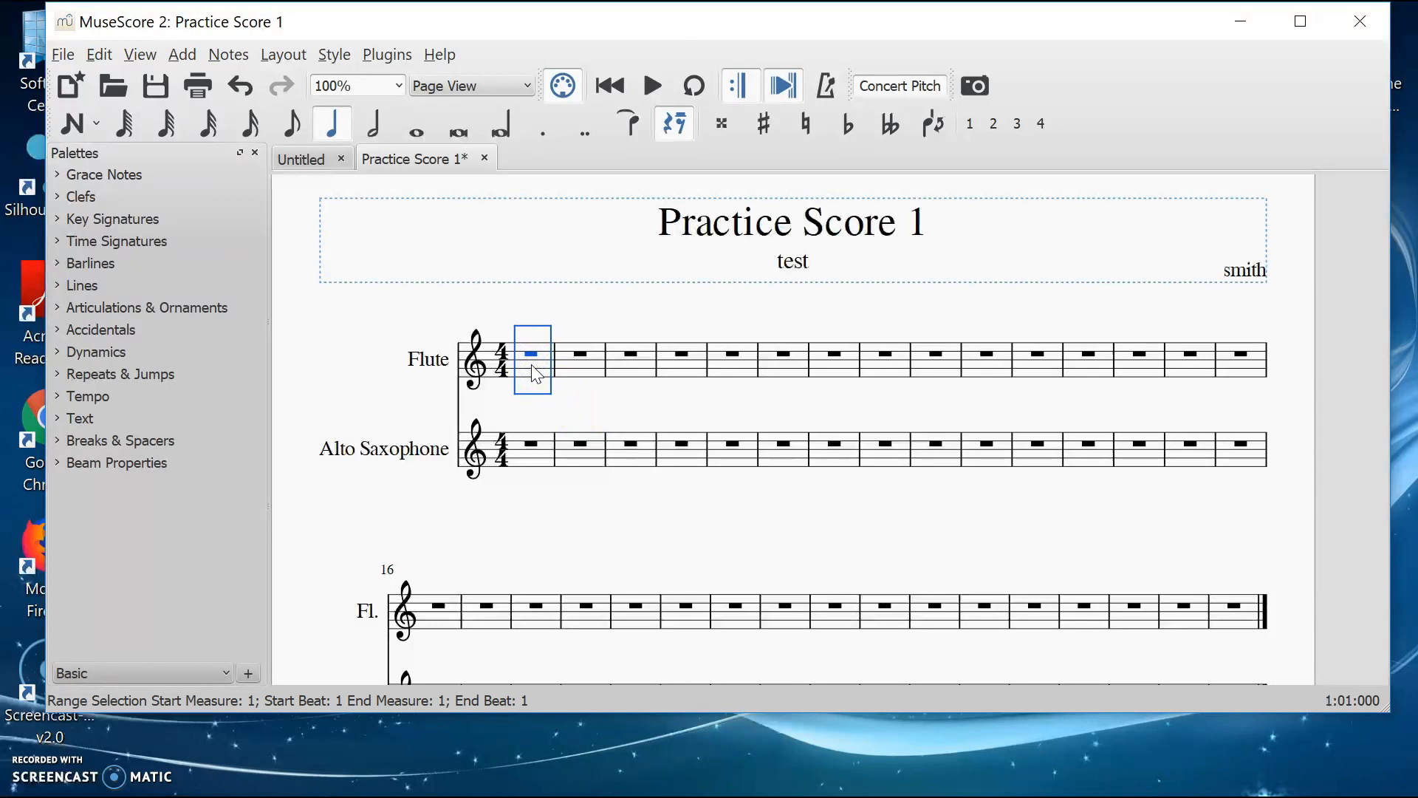
pyautogui.keyDown('shift'); pyautogui.click(1250, 361); pyautogui.keyUp('shift')
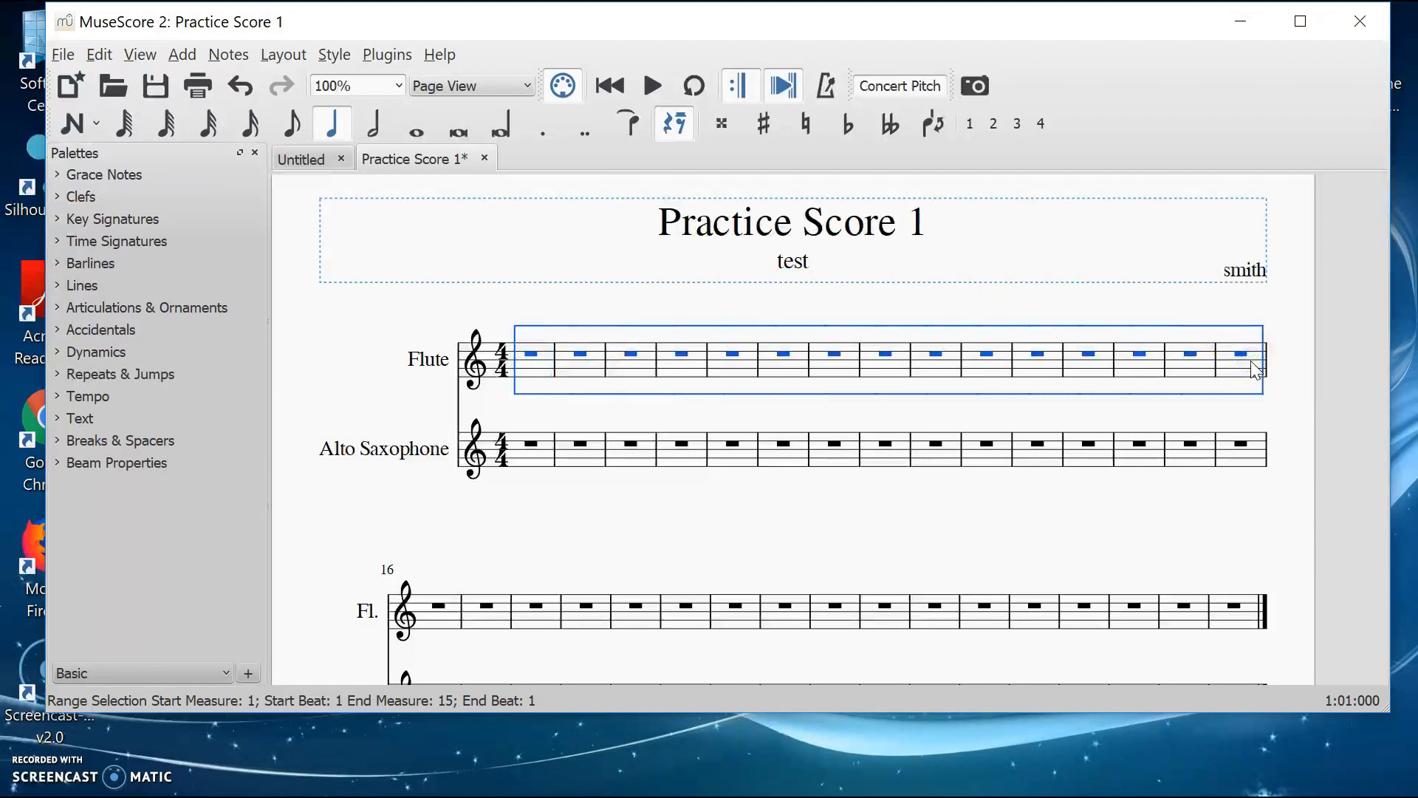
pyautogui.click(1211, 411)
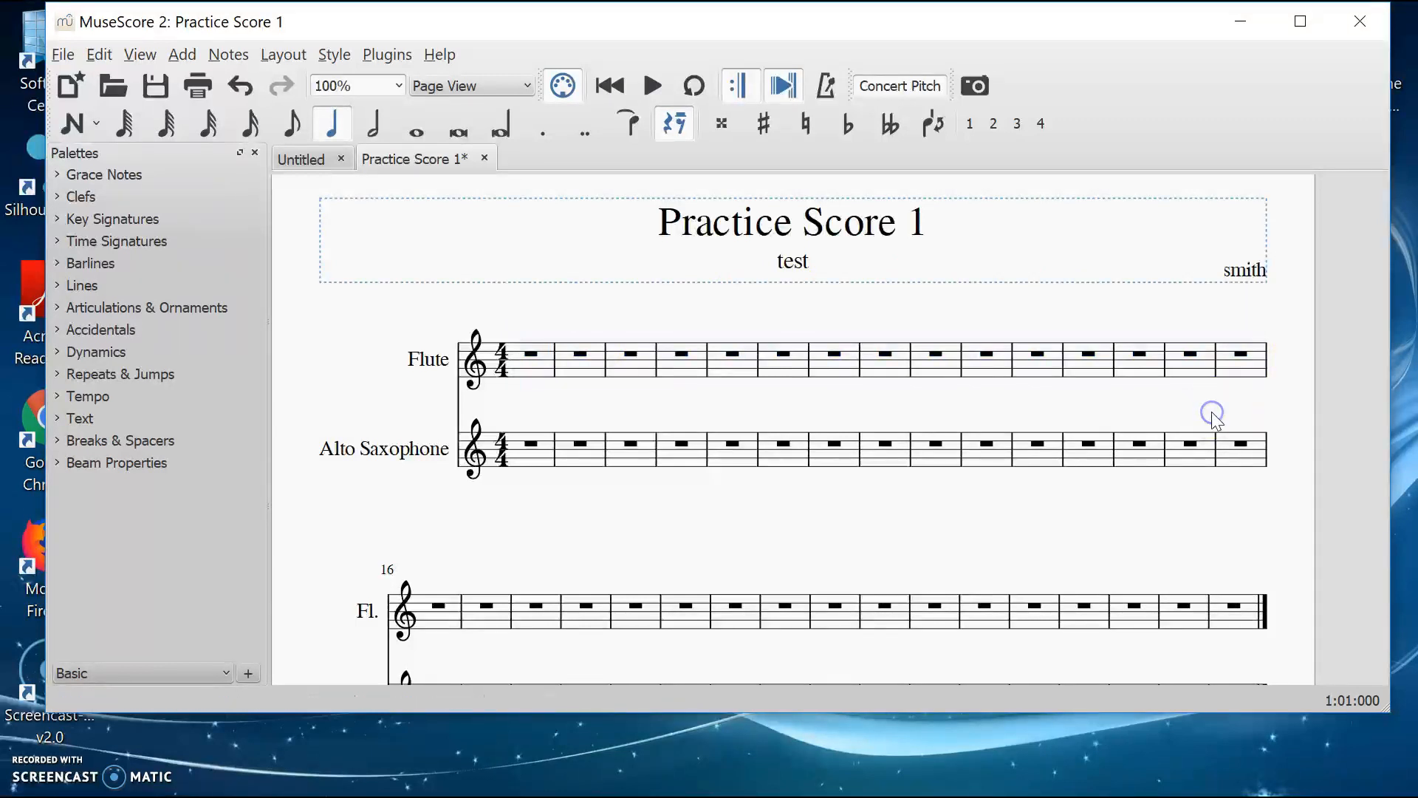
# Enter four quarter notes, G4, G4, A4 and A4, in the Flute's first measure using note input.
pyautogui.click(522, 365)
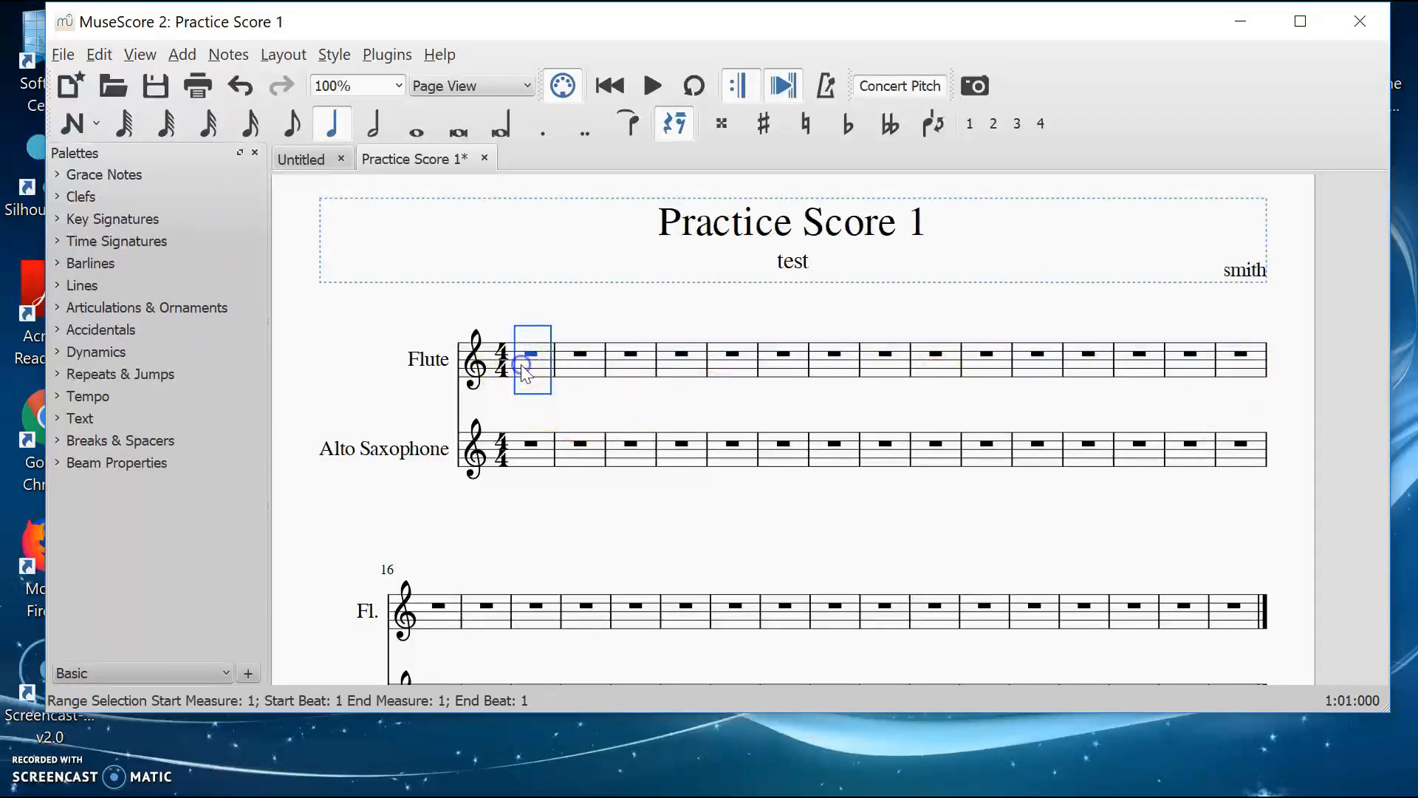
pyautogui.click(76, 127)
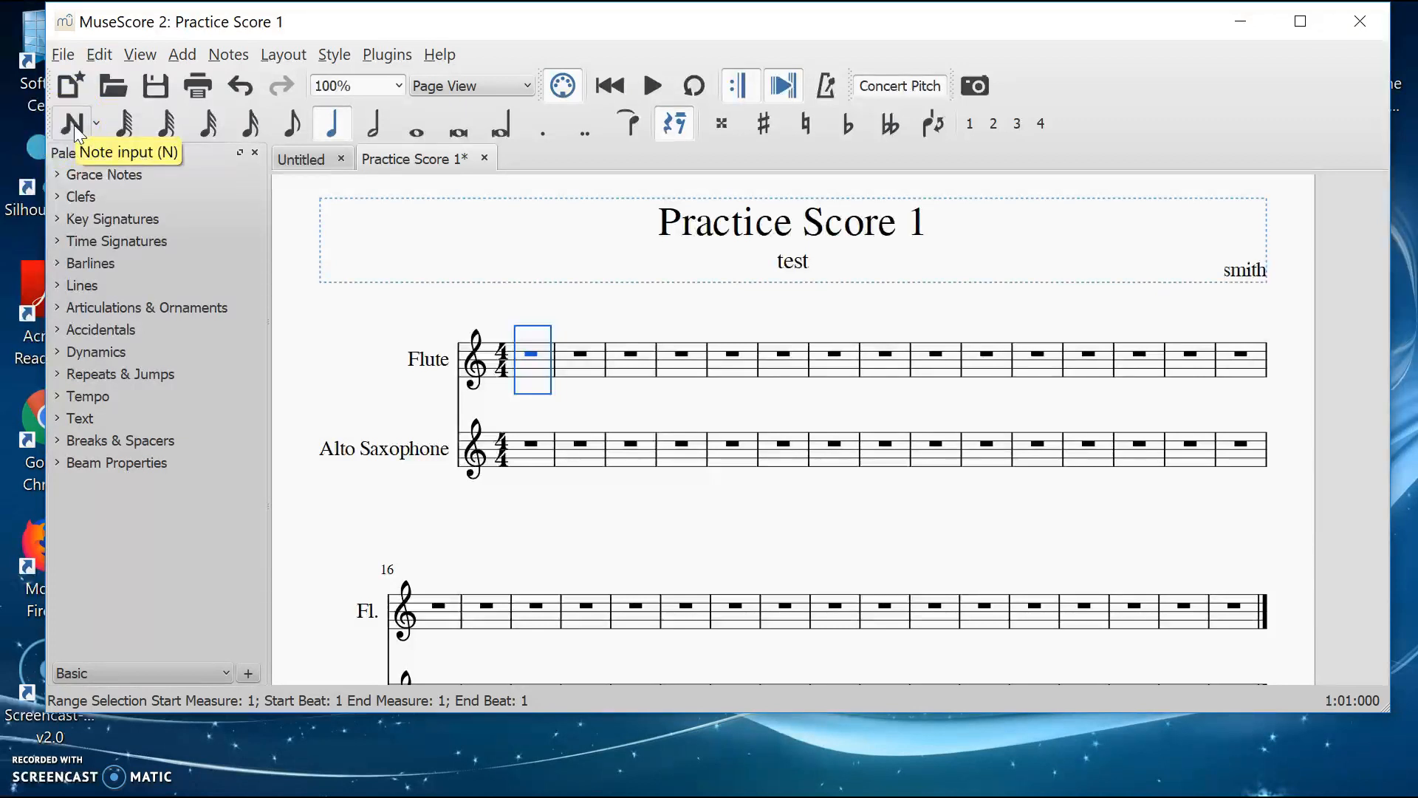
pyautogui.rightClick(74, 125)
pyautogui.click(74, 126)
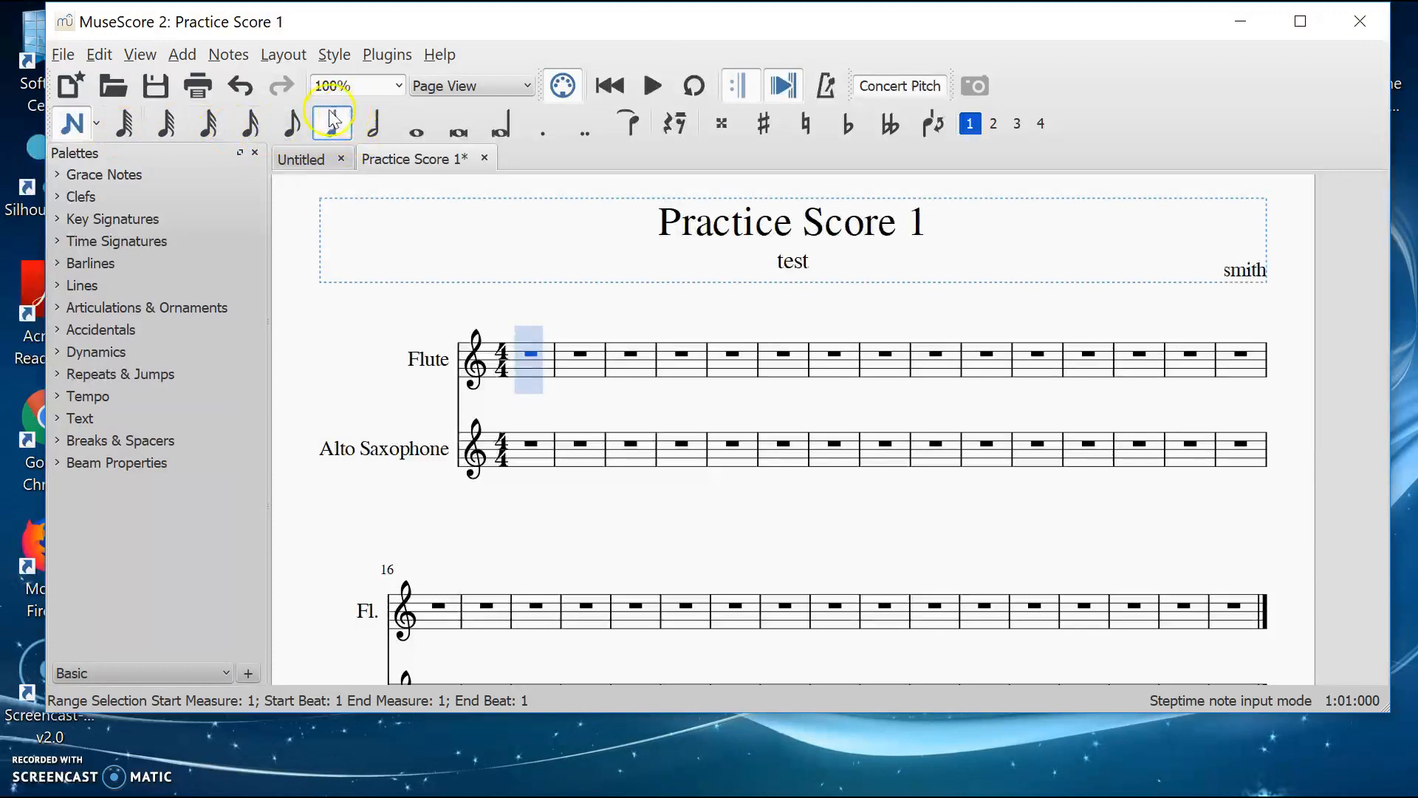
pyautogui.click(506, 369)
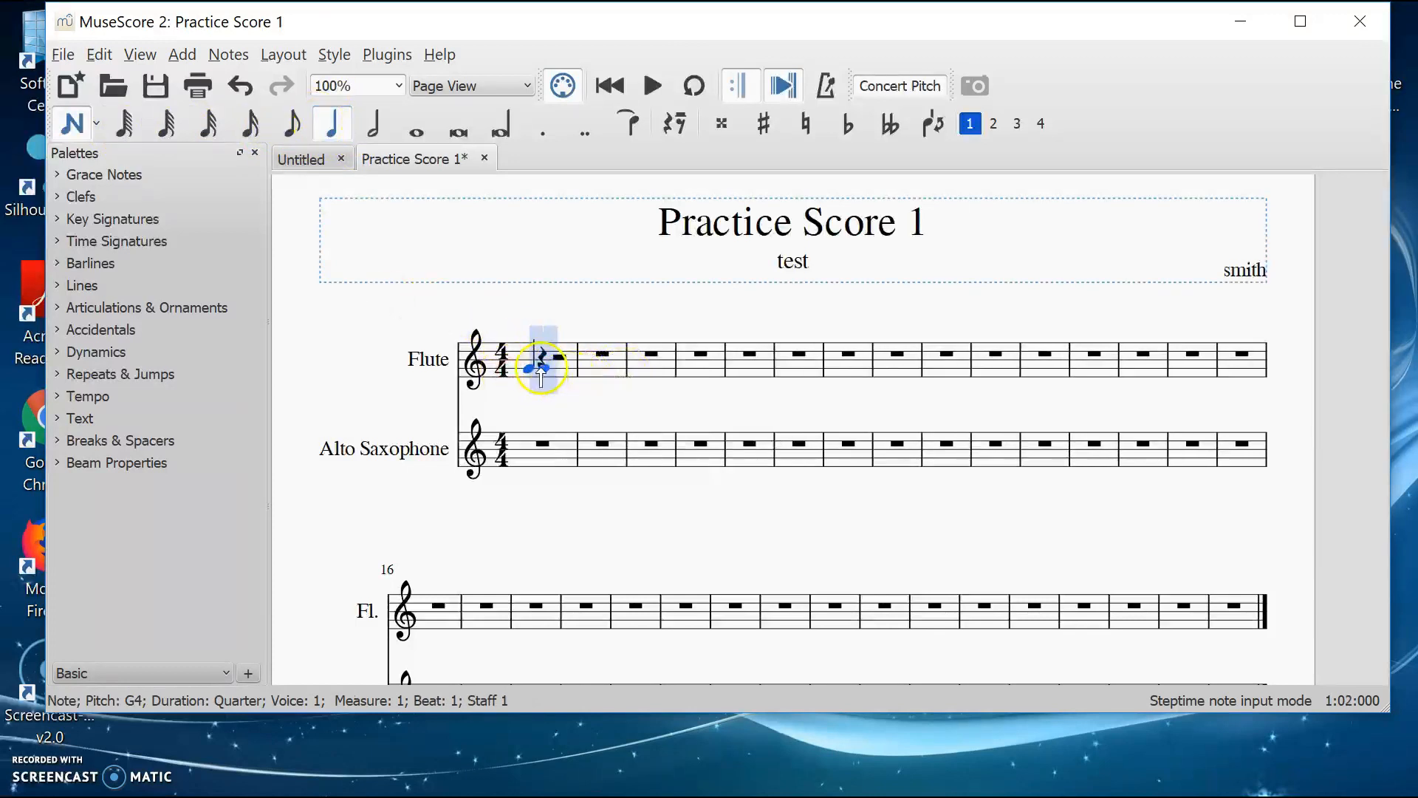
pyautogui.click(541, 368)
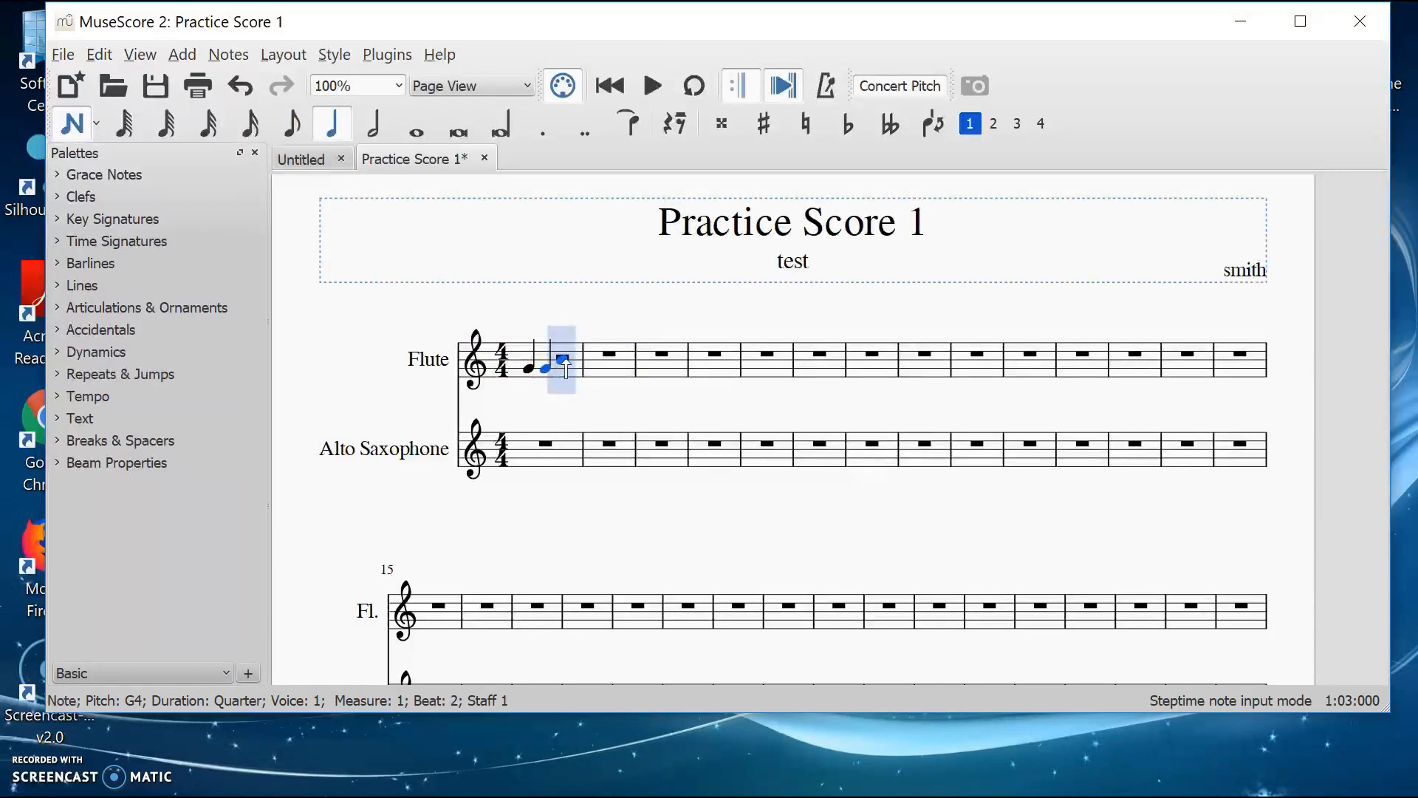
pyautogui.click(564, 363)
pyautogui.click(581, 363)
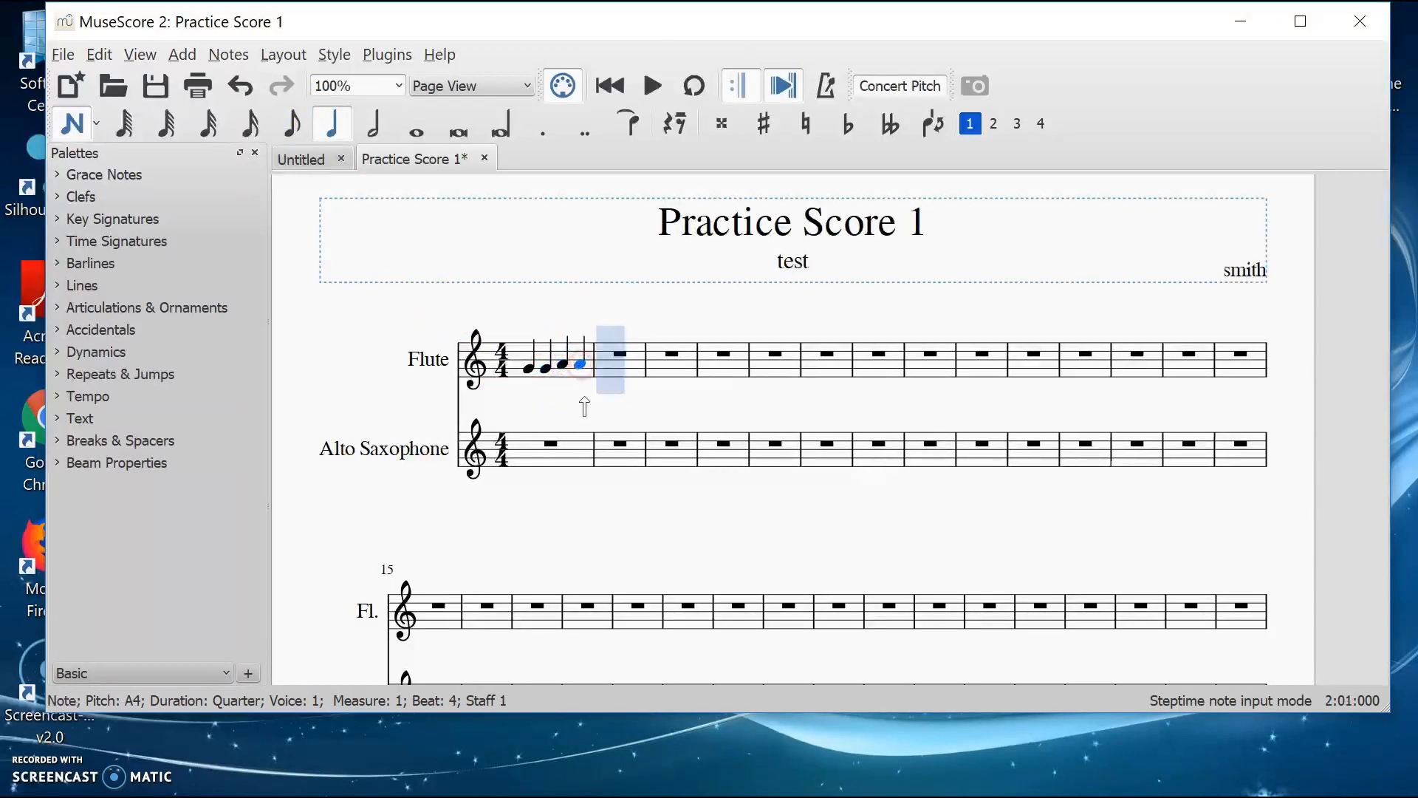
# Enter half notes G4 and B4 in the Flute's second measure and A4 and F4 in the third.
pyautogui.rightClick(375, 136)
pyautogui.click(375, 129)
pyautogui.click(374, 125)
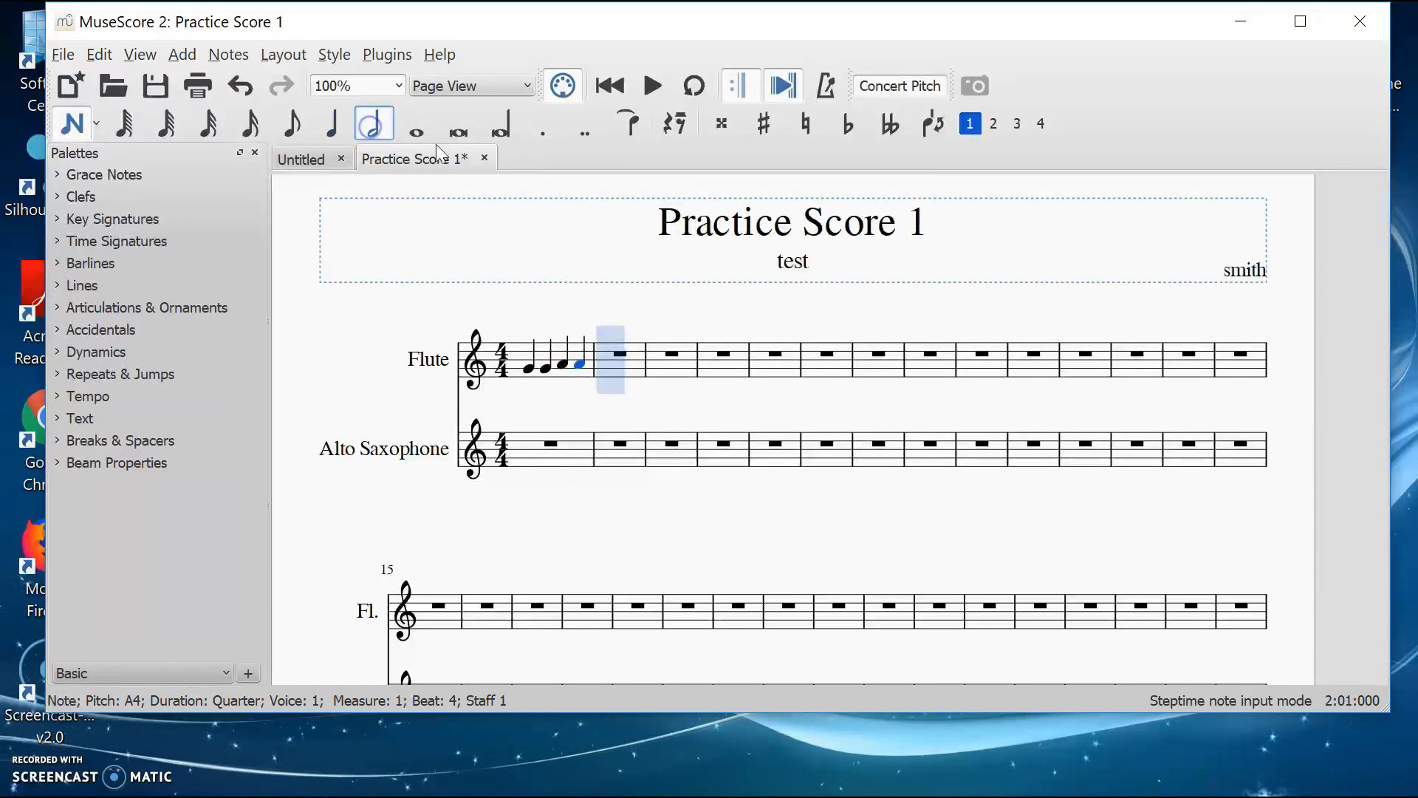
pyautogui.click(609, 369)
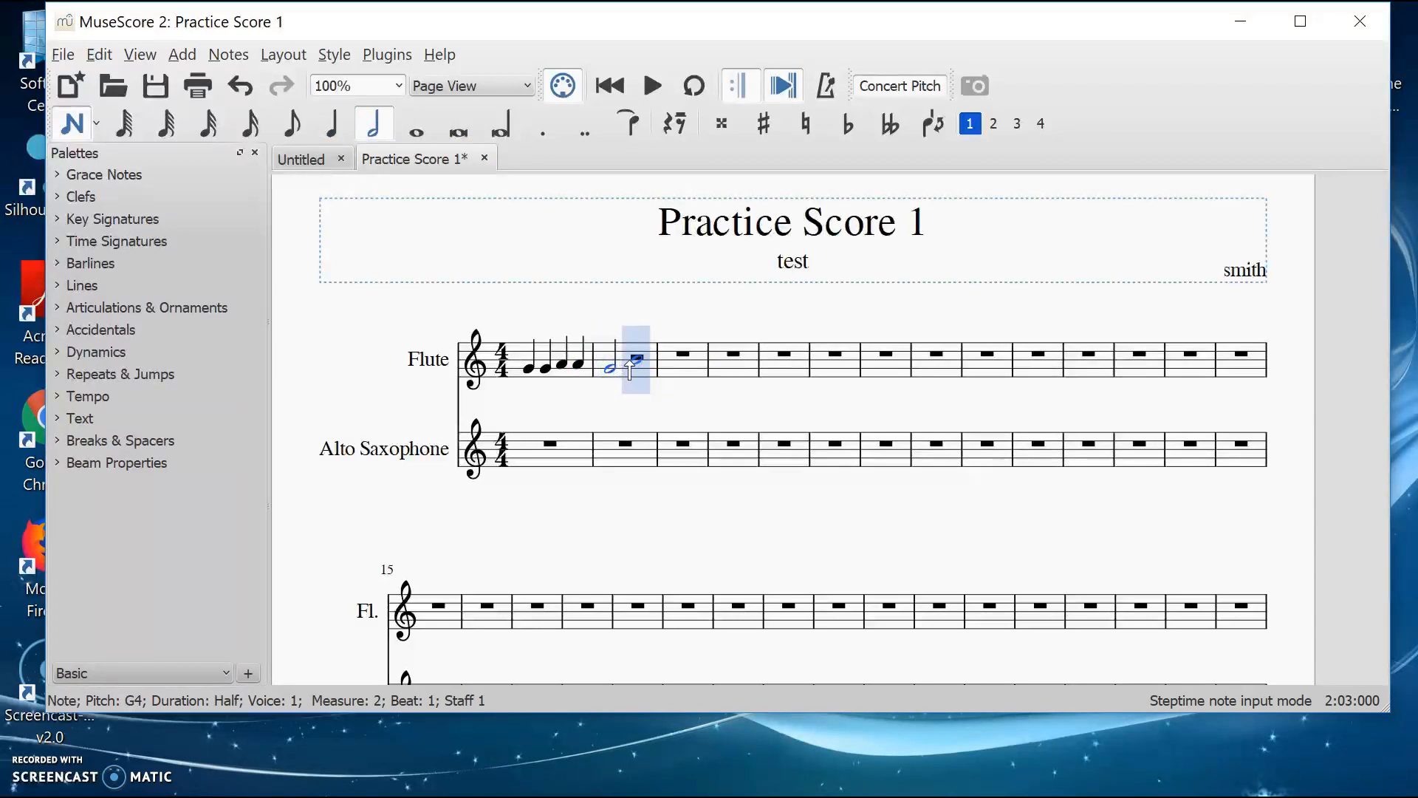
pyautogui.click(630, 361)
pyautogui.click(665, 365)
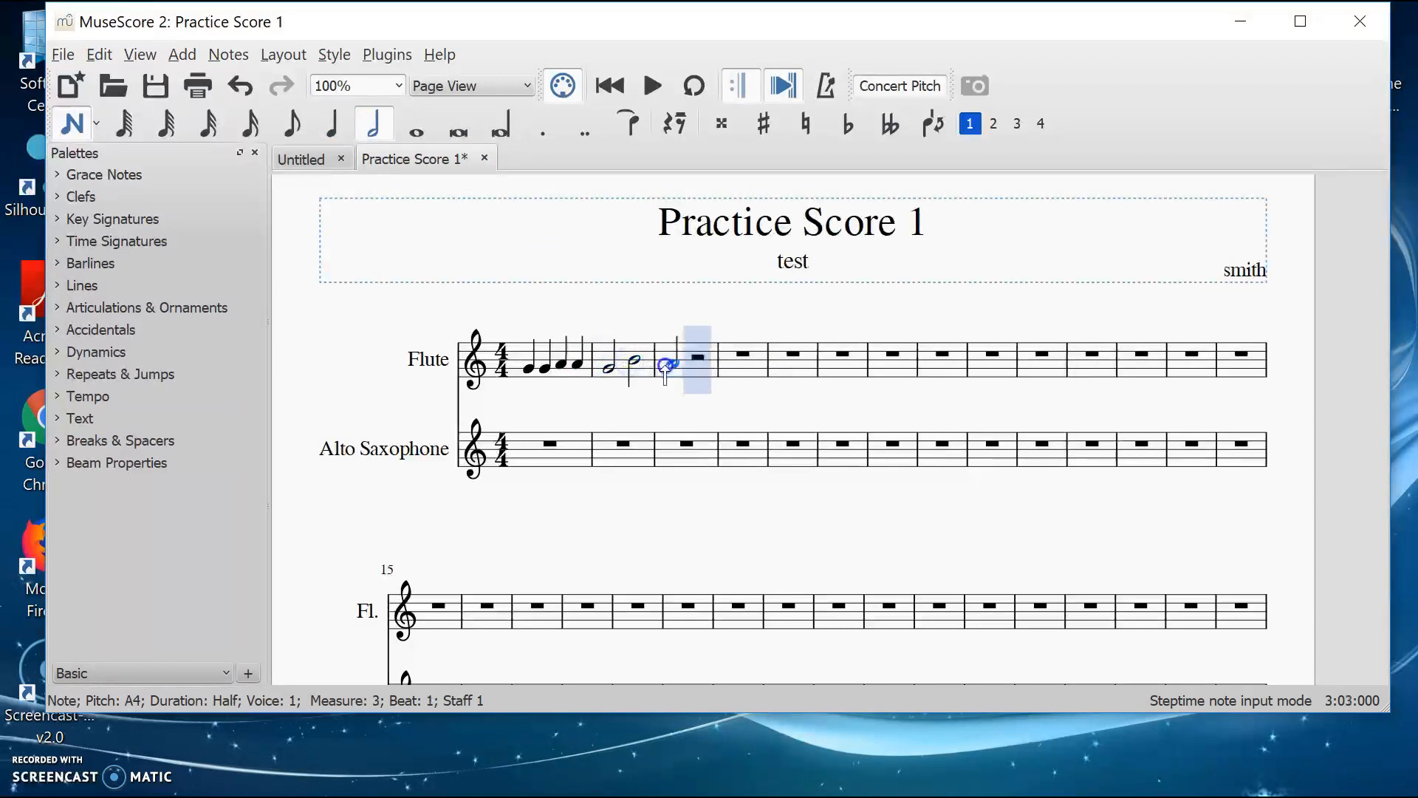
pyautogui.click(692, 372)
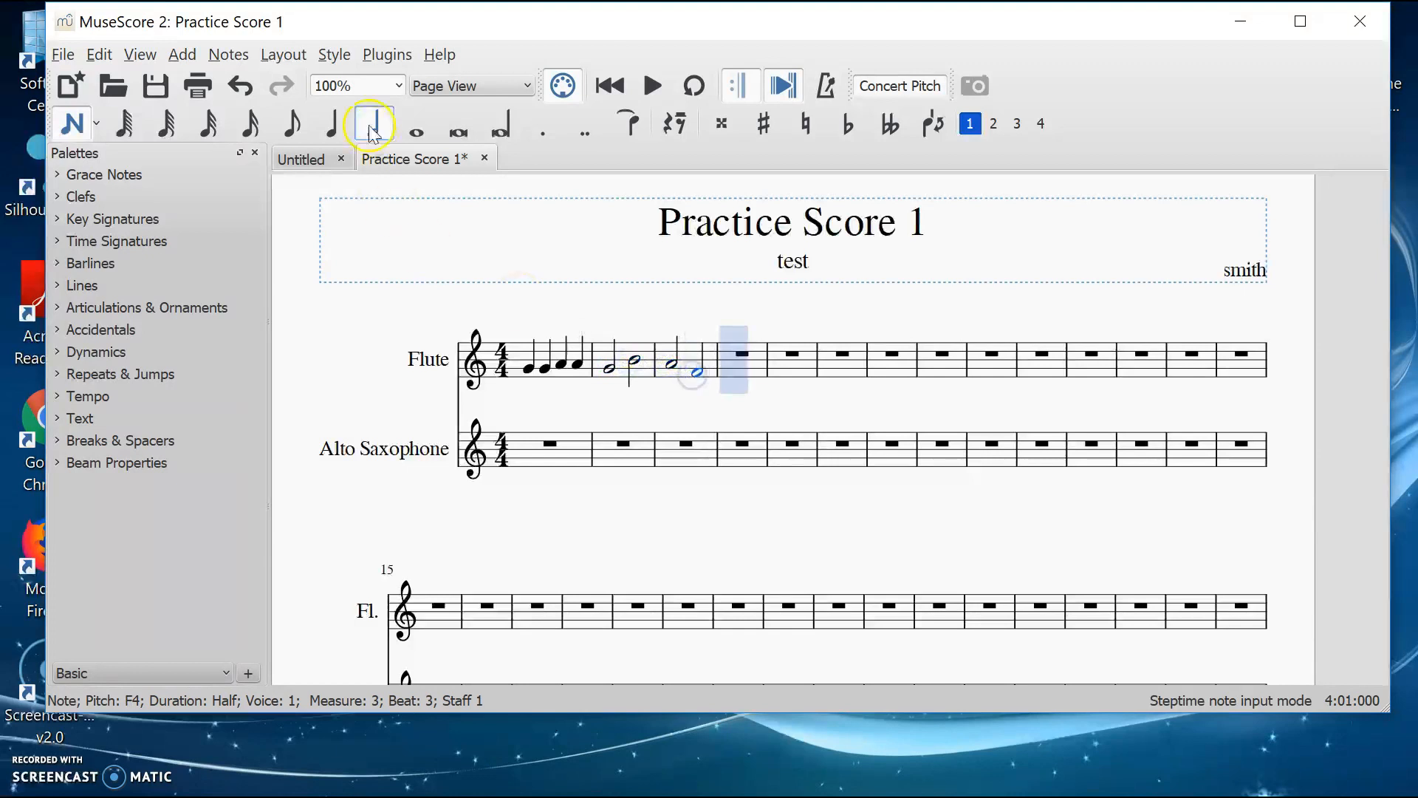
# Enter a whole note G4 in the Flute's fourth measure.
pyautogui.click(417, 130)
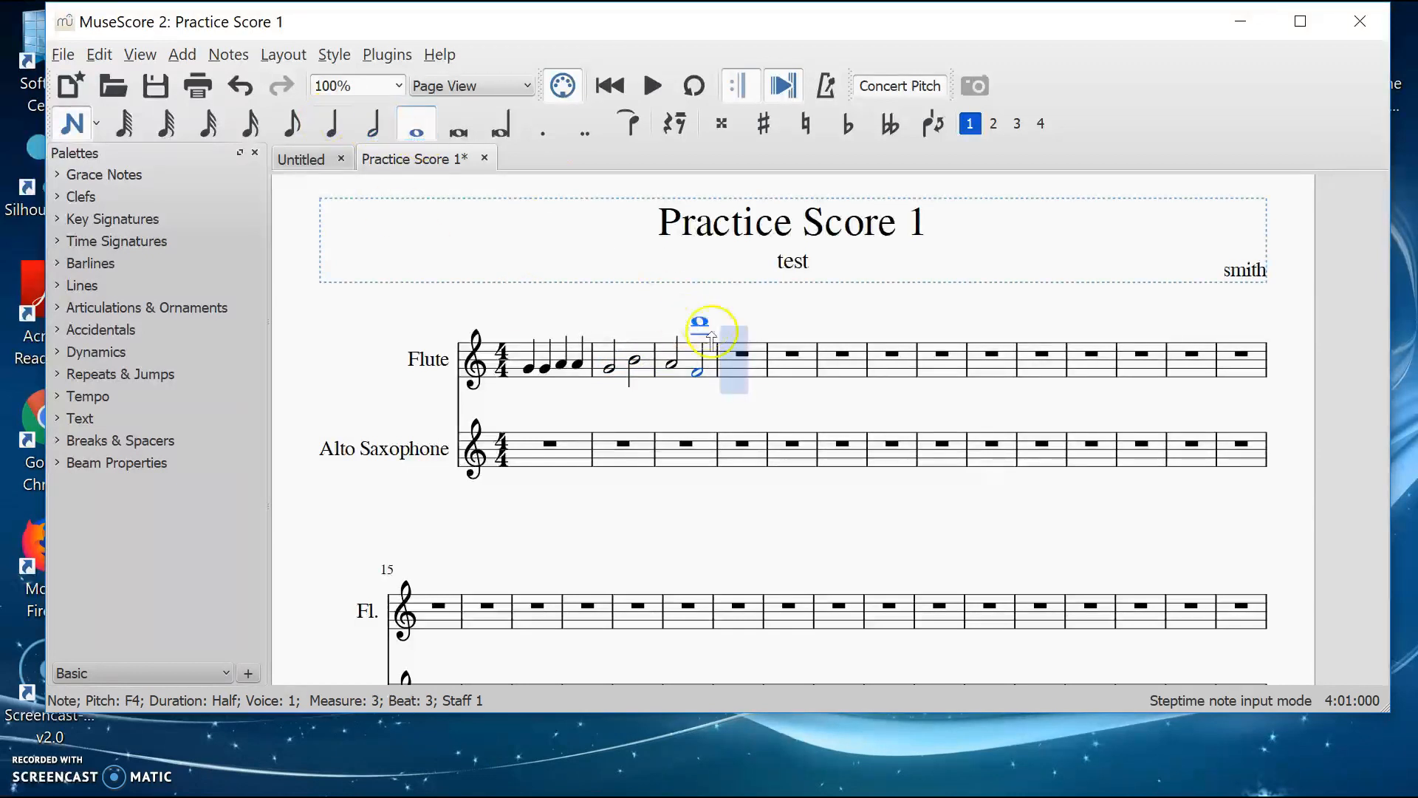
pyautogui.click(735, 368)
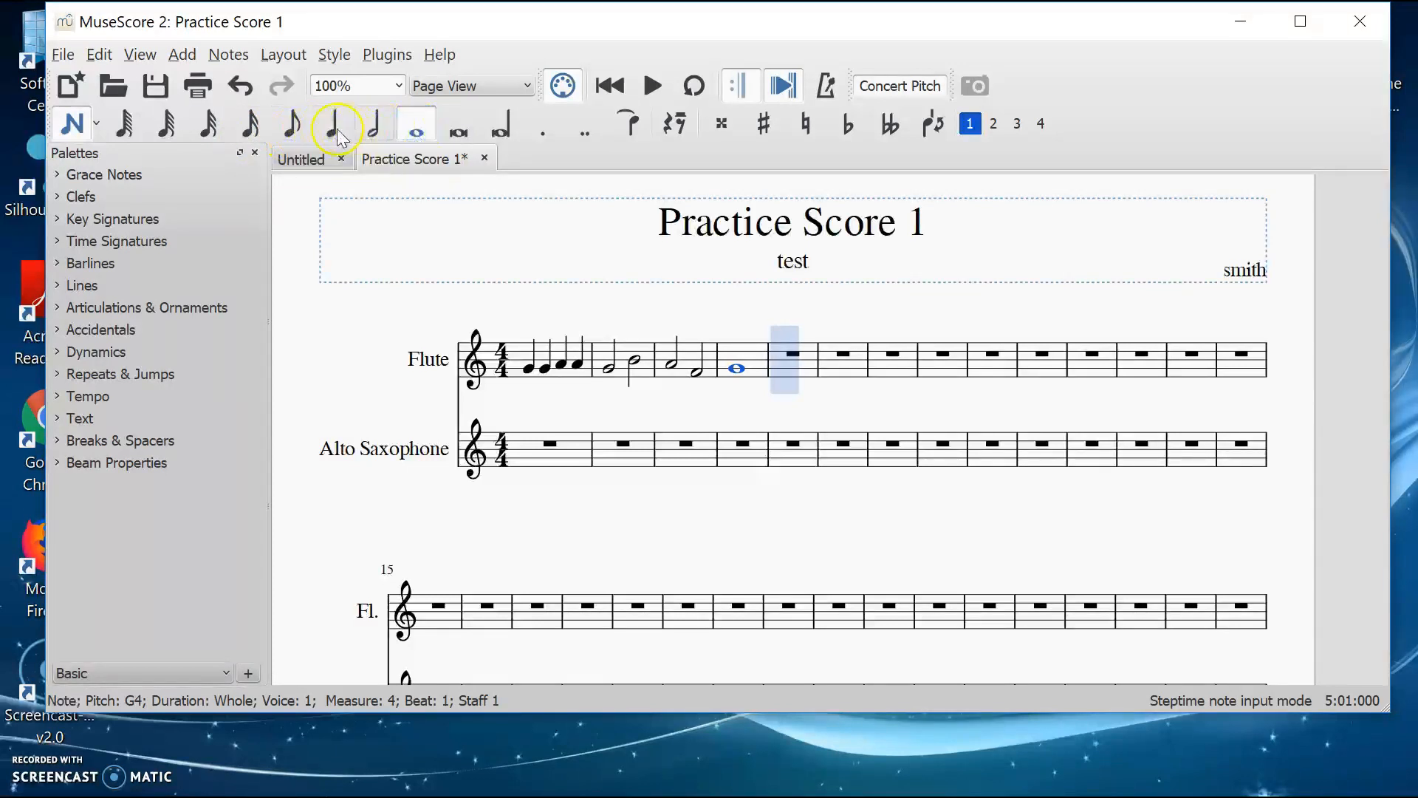
# Switch the input duration through eighth, quarter, half and whole notes, down to the 32nd note, and back up to the whole note.
pyautogui.click(297, 130)
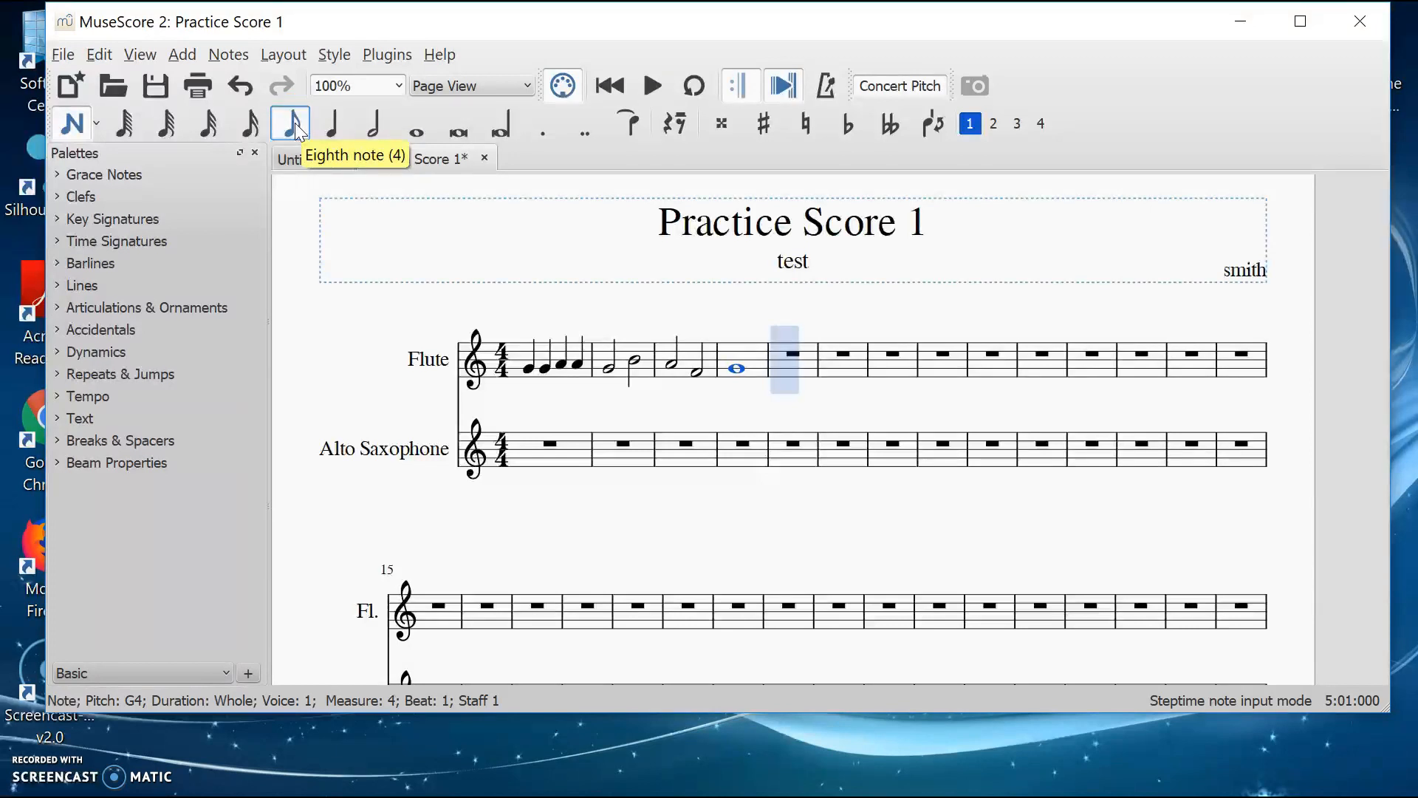
pyautogui.click(335, 132)
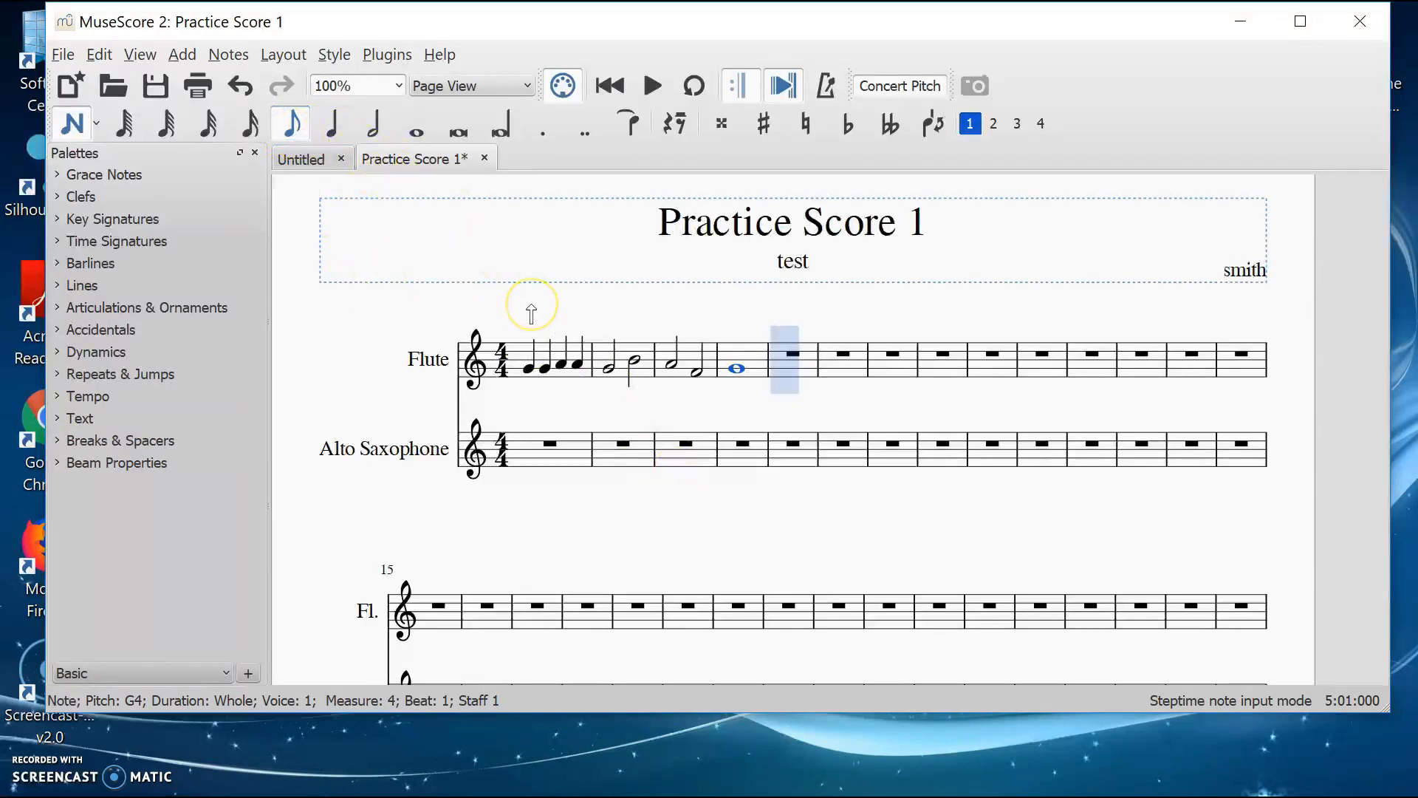
pyautogui.press('5')
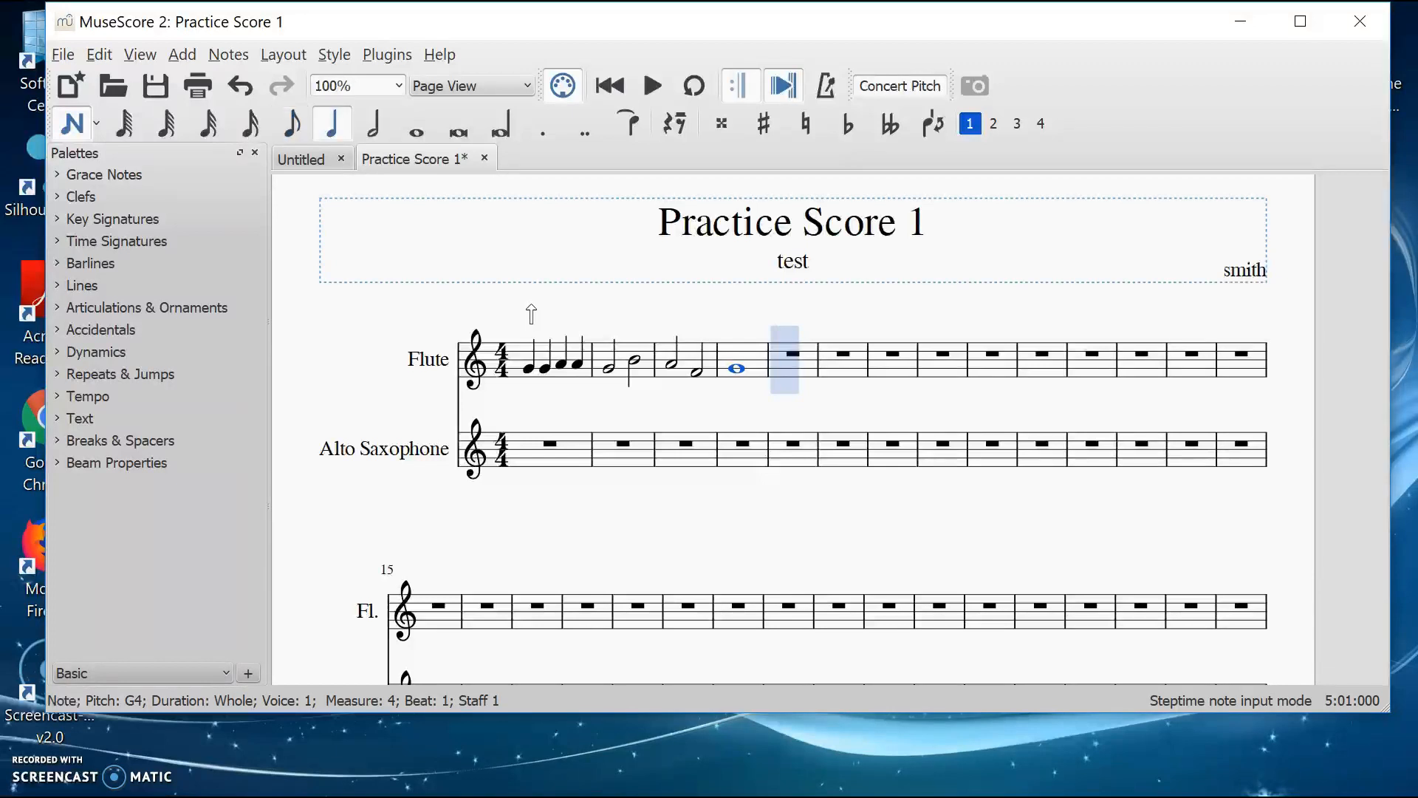
pyautogui.press('6')
pyautogui.press('7')
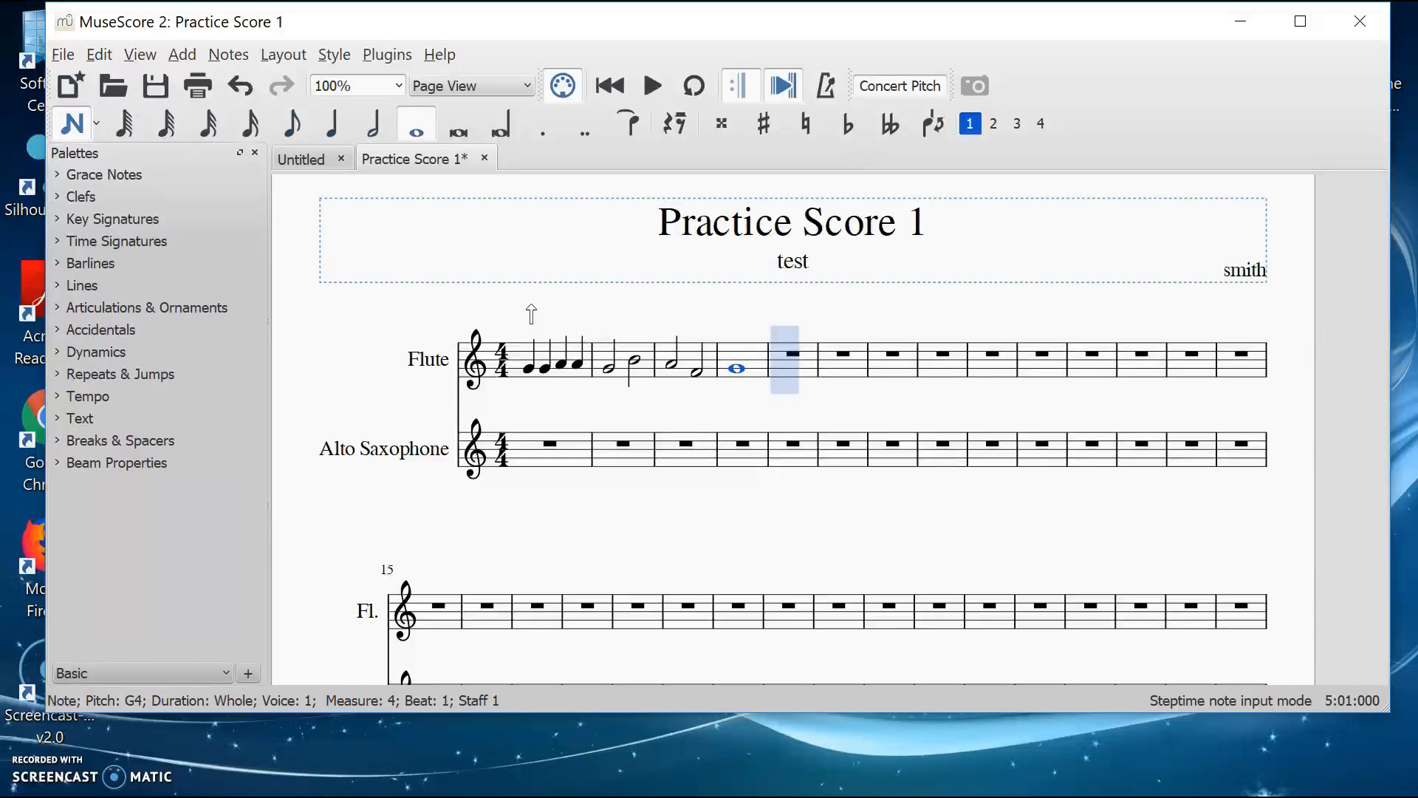
pyautogui.press('6')
pyautogui.press('5')
pyautogui.press('4')
pyautogui.press('3')
pyautogui.press('2')
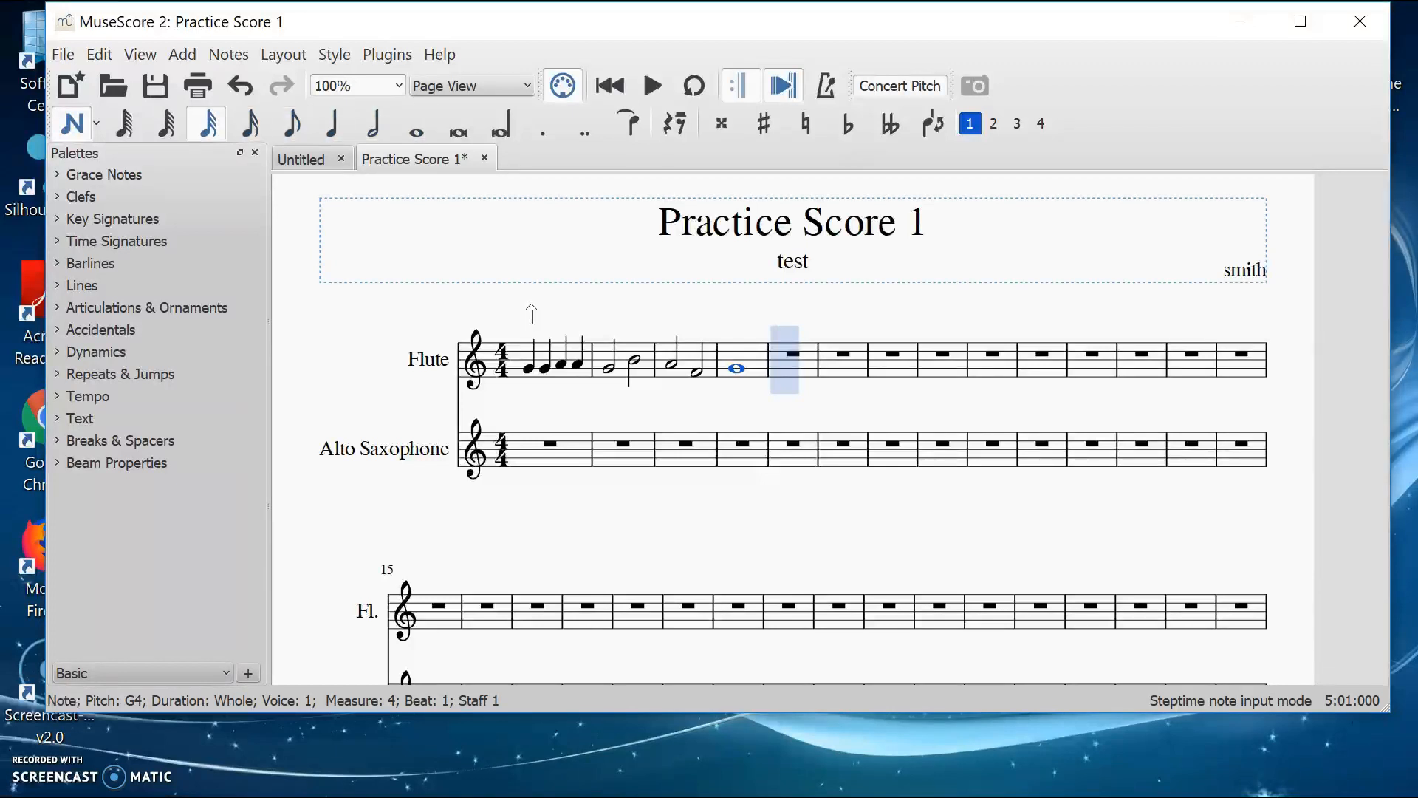
pyautogui.press('4')
pyautogui.press('5')
pyautogui.press('7')
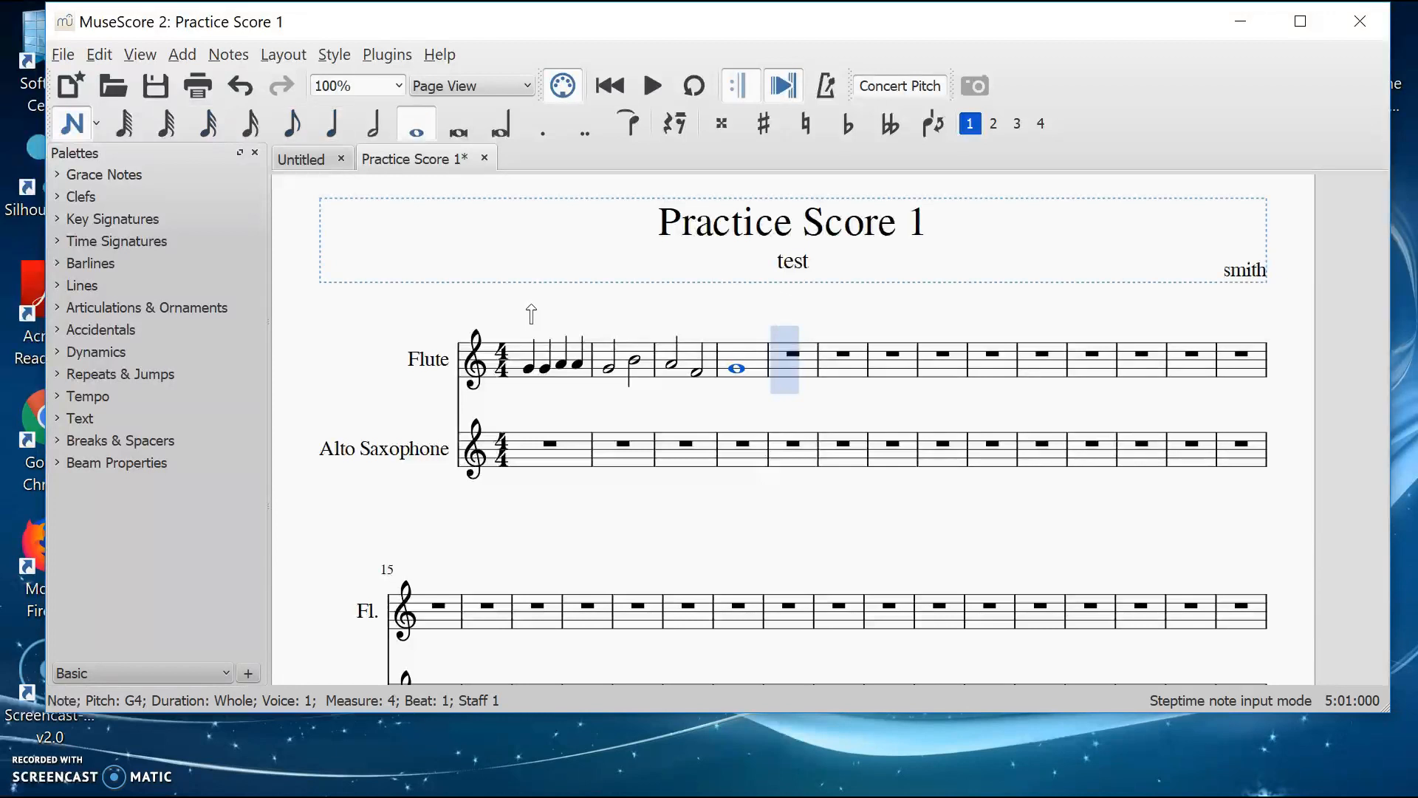
# Enter eight eighth notes, E4, E4, G4, F4, E4, F4, G4 and F4, in the Flute's fifth measure.
pyautogui.press('4')
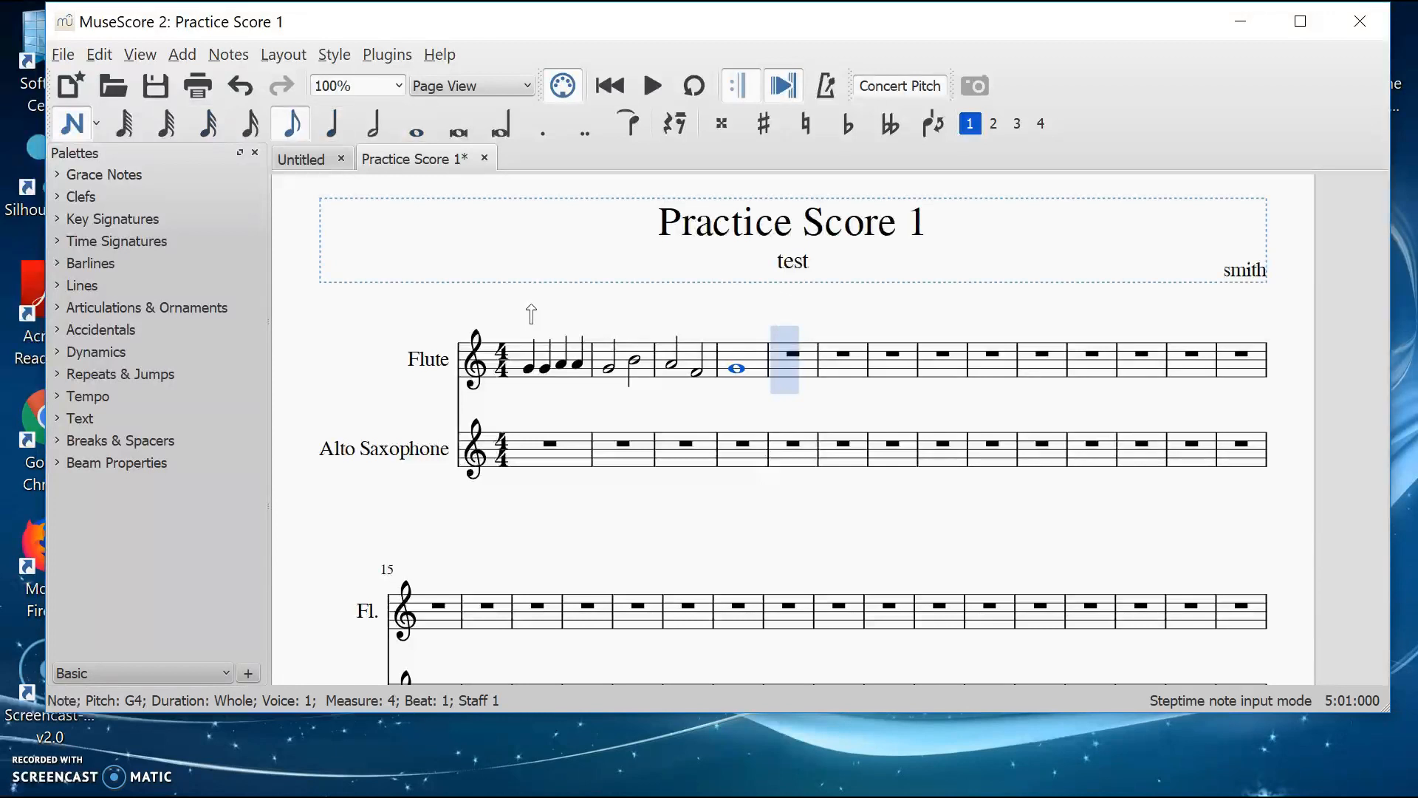
pyautogui.click(786, 379)
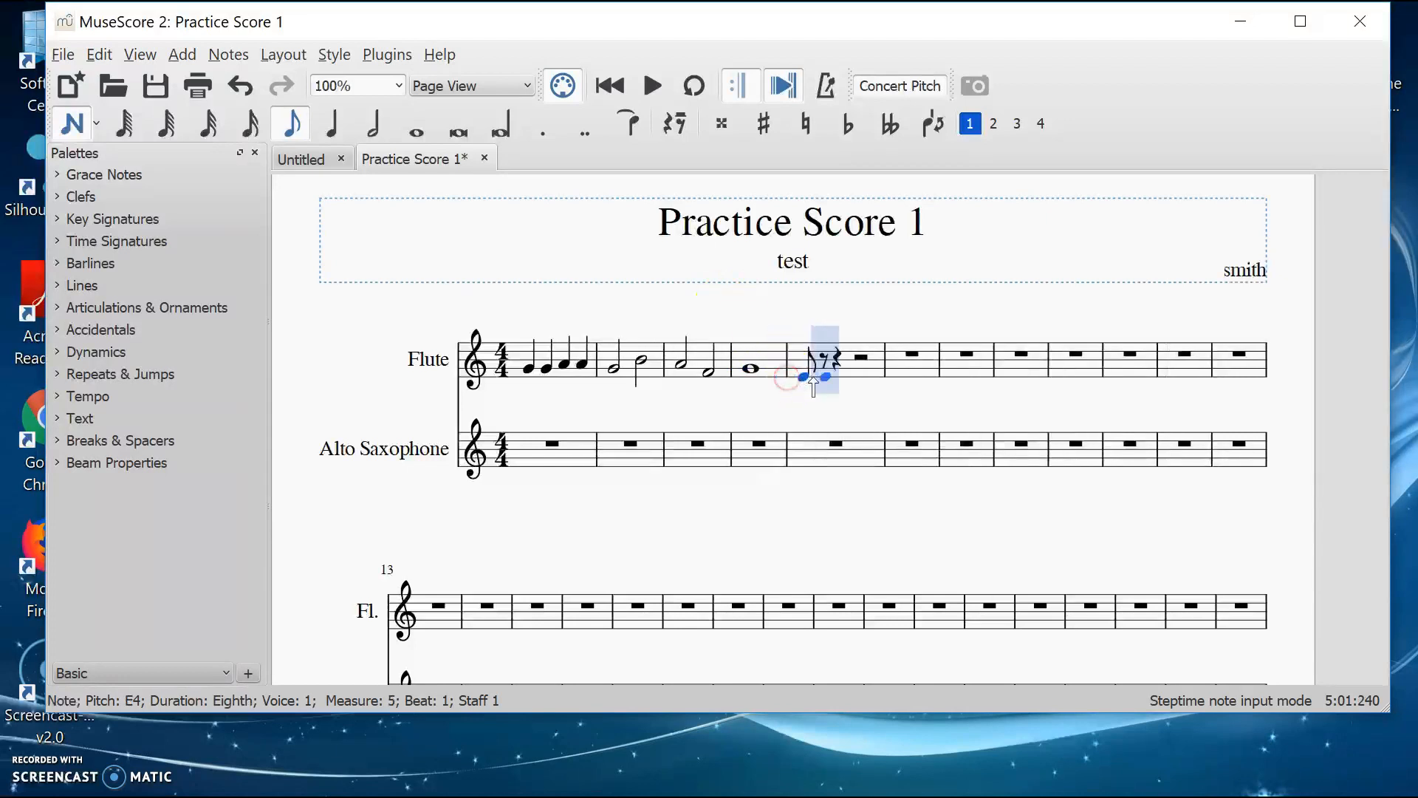
pyautogui.click(813, 369)
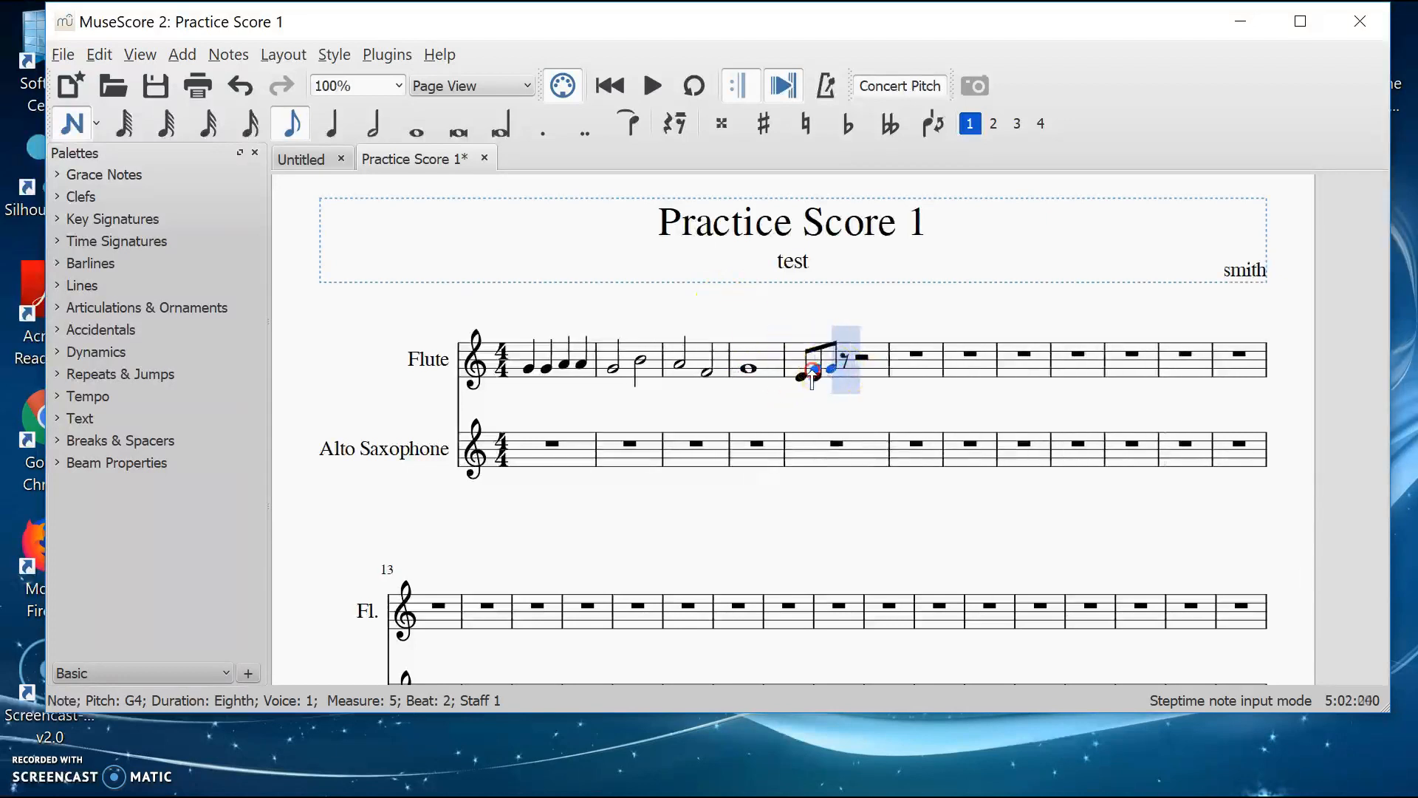
pyautogui.click(848, 373)
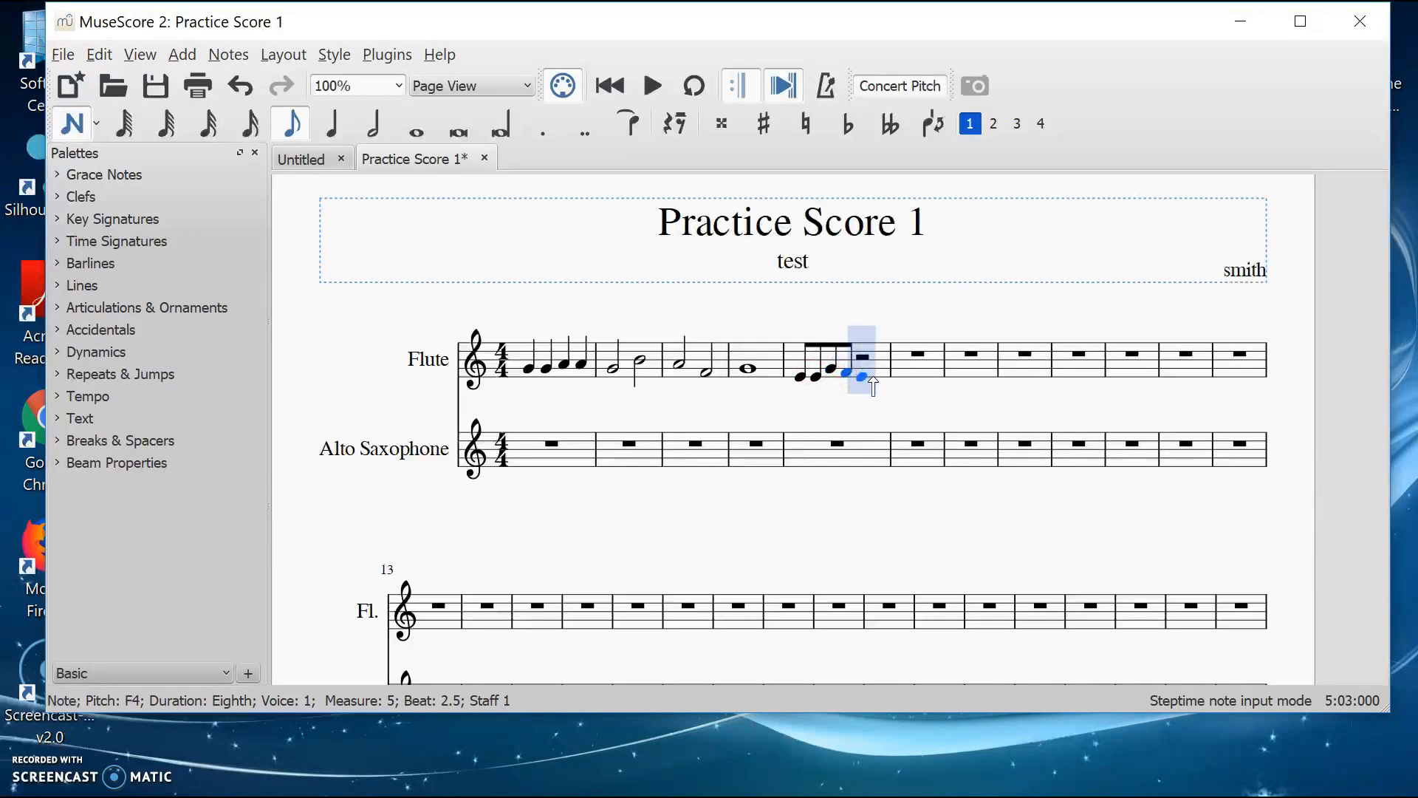
pyautogui.click(873, 378)
pyautogui.click(889, 373)
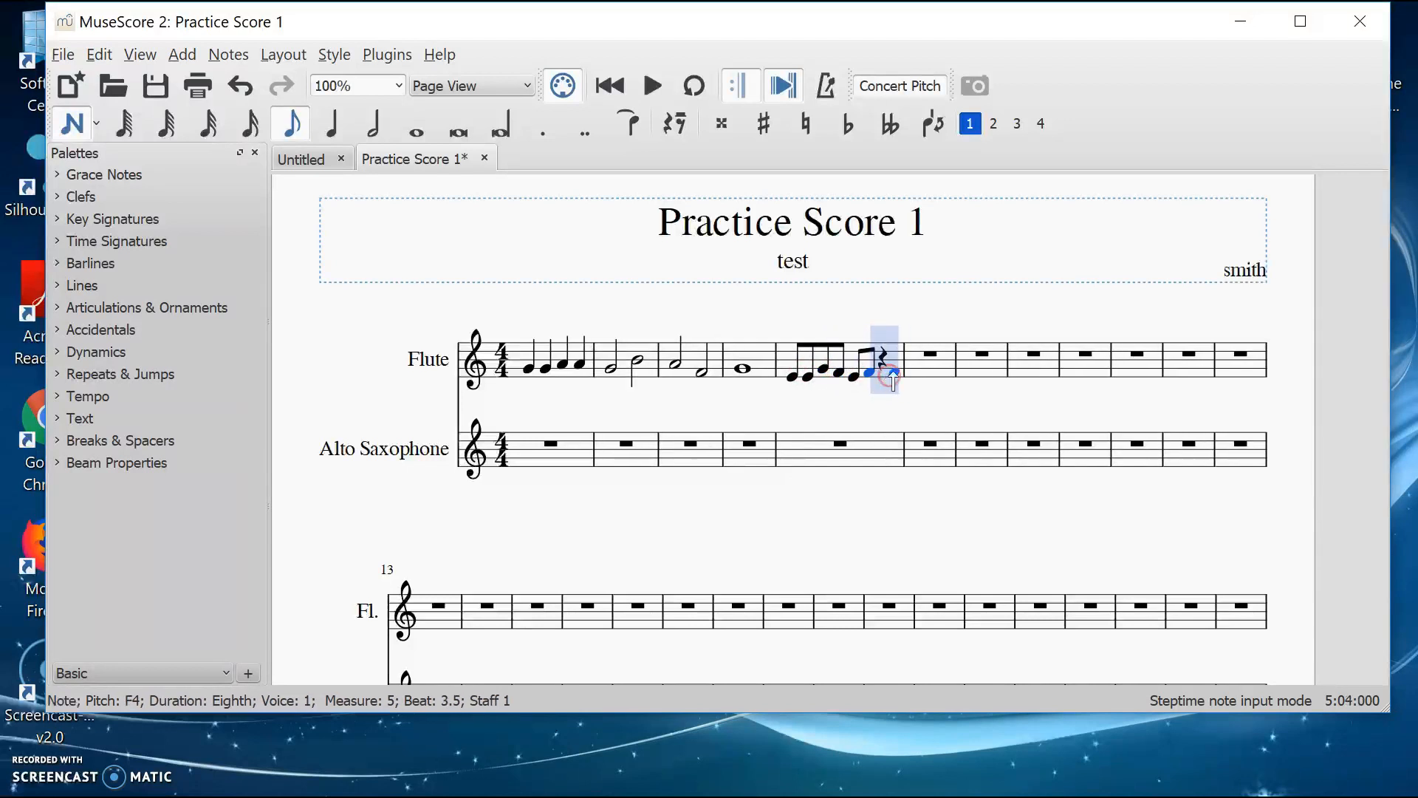
pyautogui.click(919, 369)
pyautogui.click(922, 374)
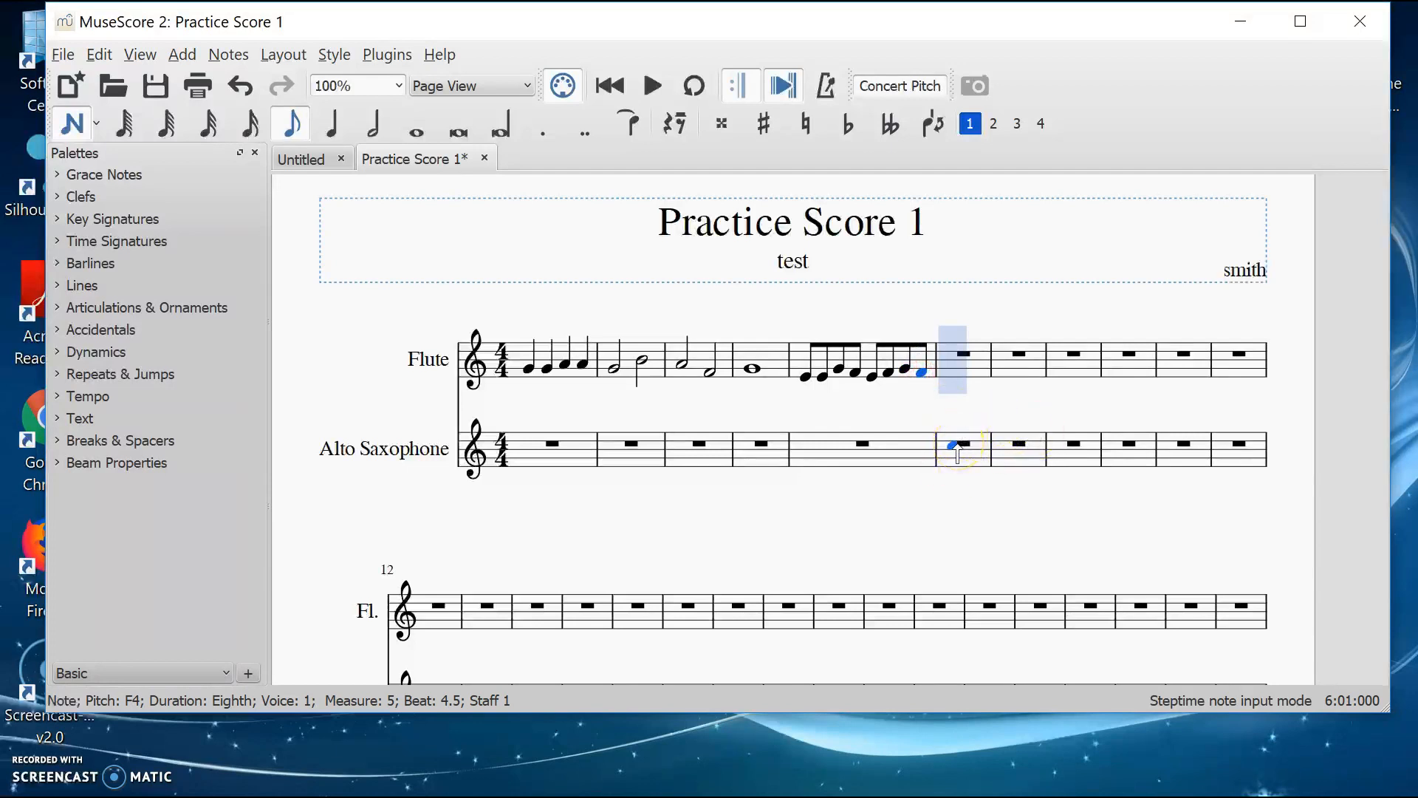
# Enter an ascending run of eight eighth notes from A4 to A5 in the Flute's sixth measure.
pyautogui.press('a')
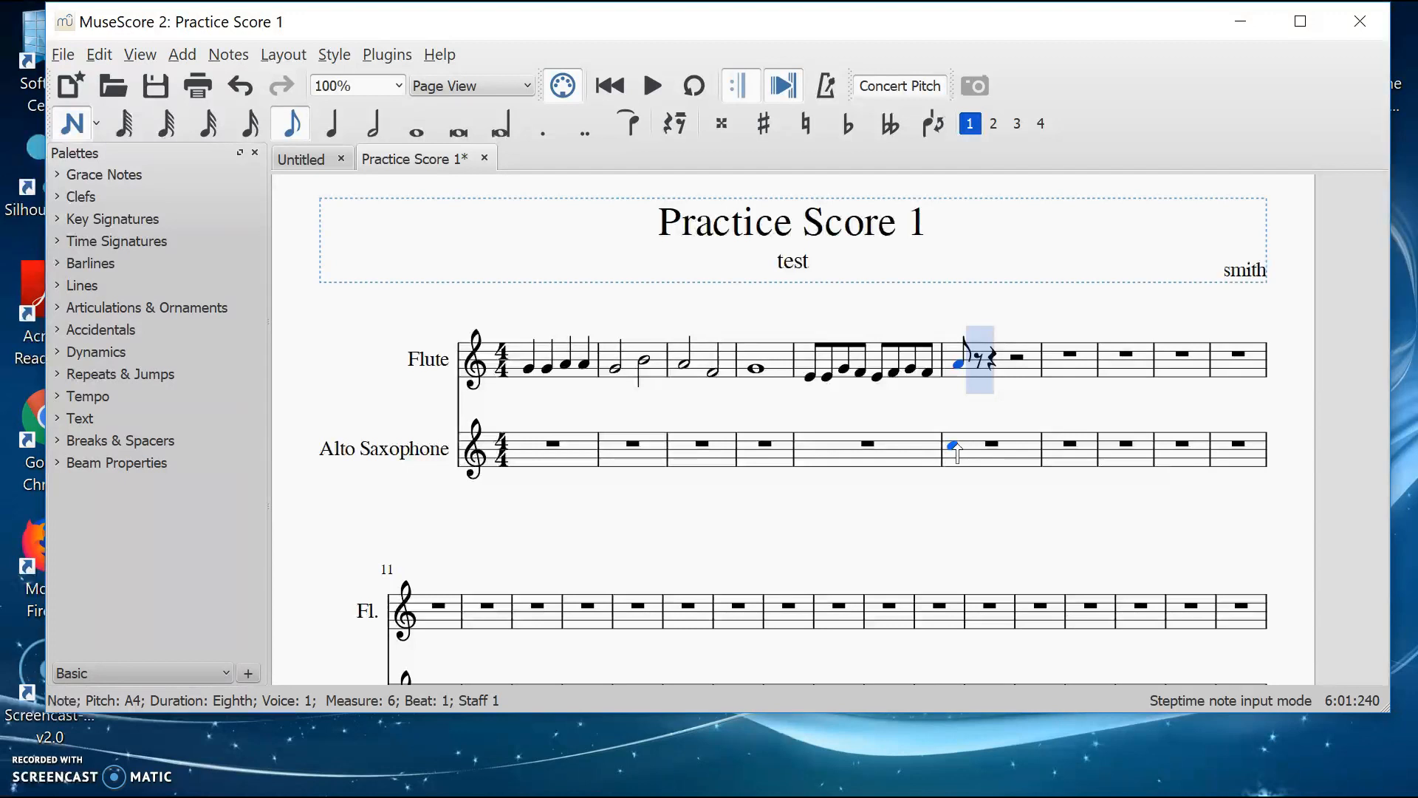
pyautogui.click(958, 370)
pyautogui.press('b')
pyautogui.press('c')
pyautogui.press('d')
pyautogui.press('e')
pyautogui.press('f')
pyautogui.press('g')
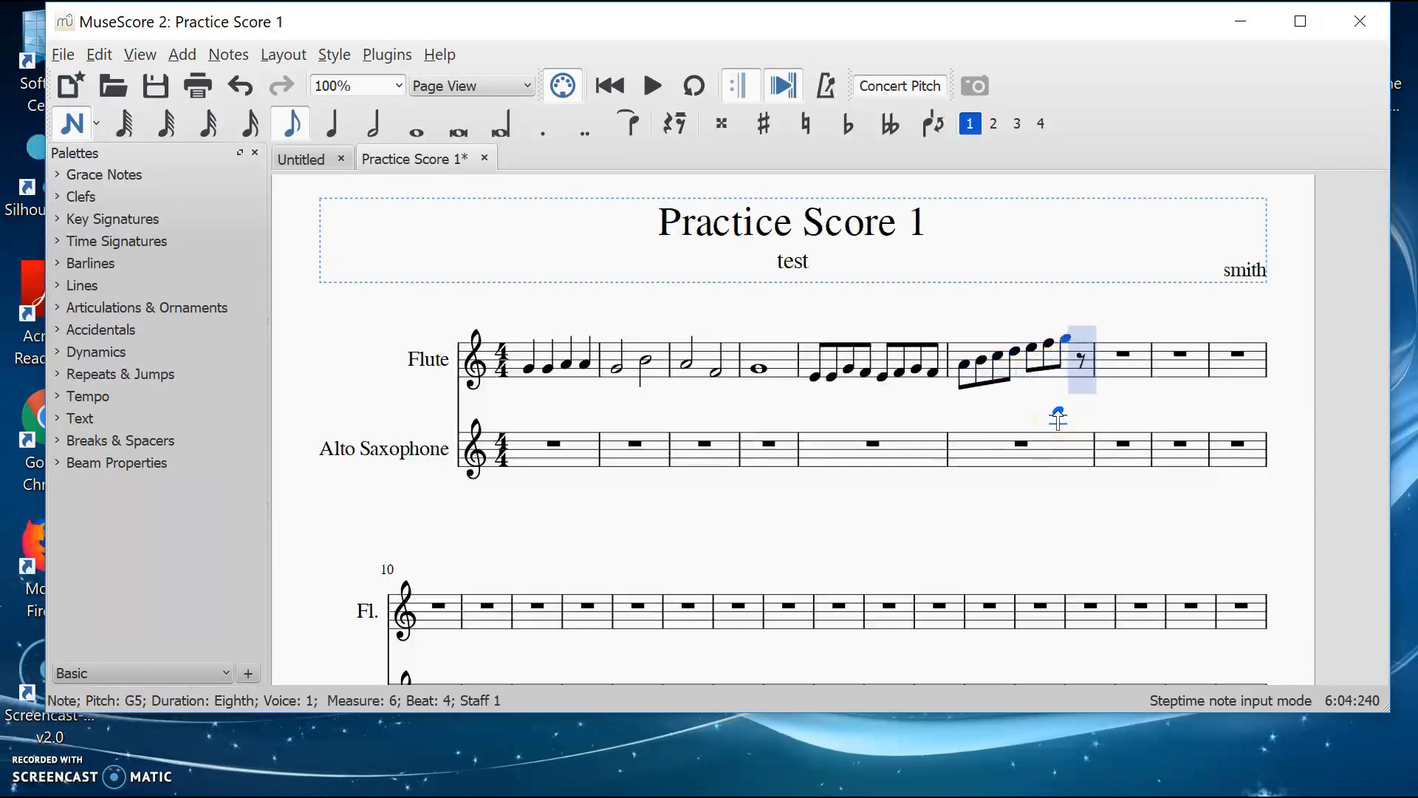
pyautogui.press('a')
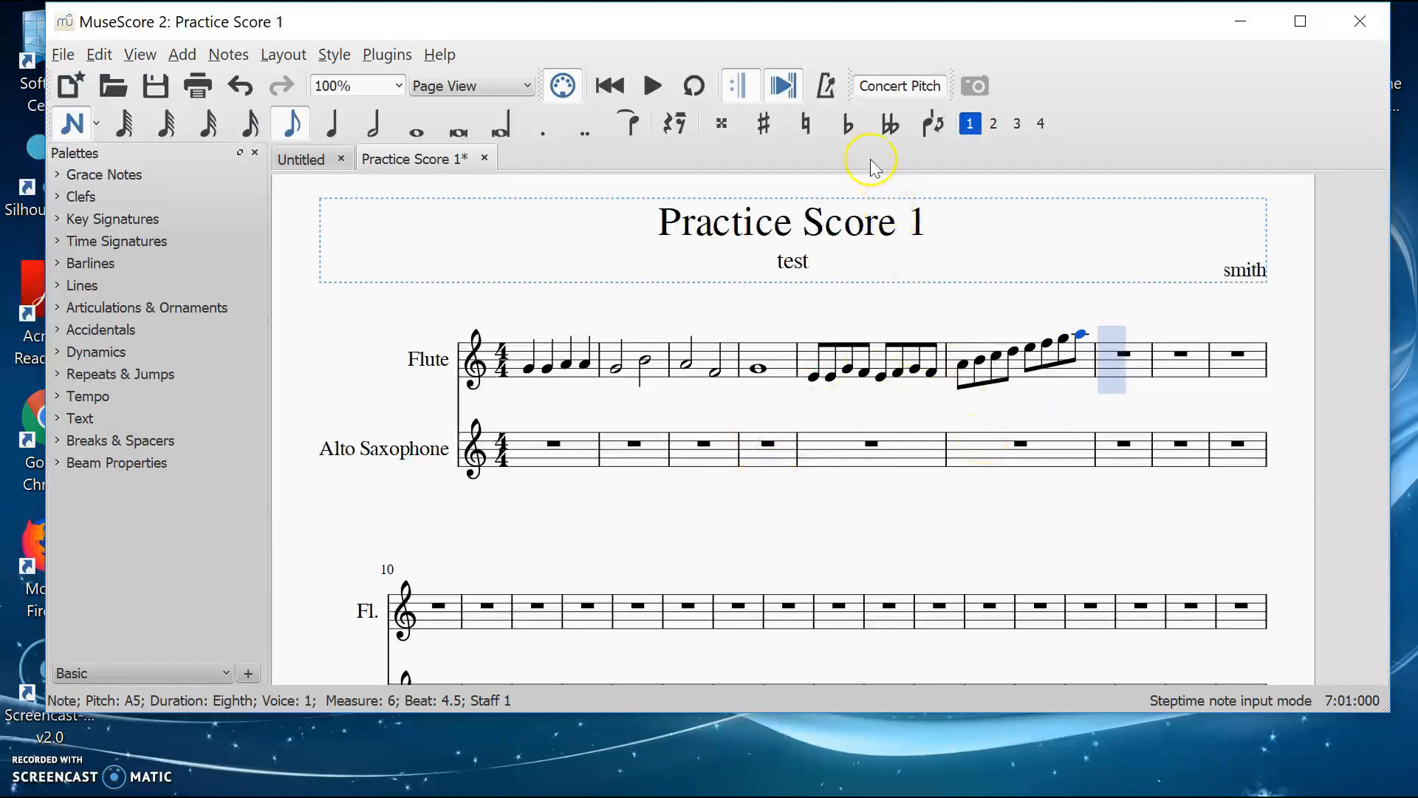
# Try flat, natural and sharp accidentals on the last note of Flute measure 6, and undo the accidentals.
pyautogui.rightClick(844, 127)
pyautogui.click(846, 125)
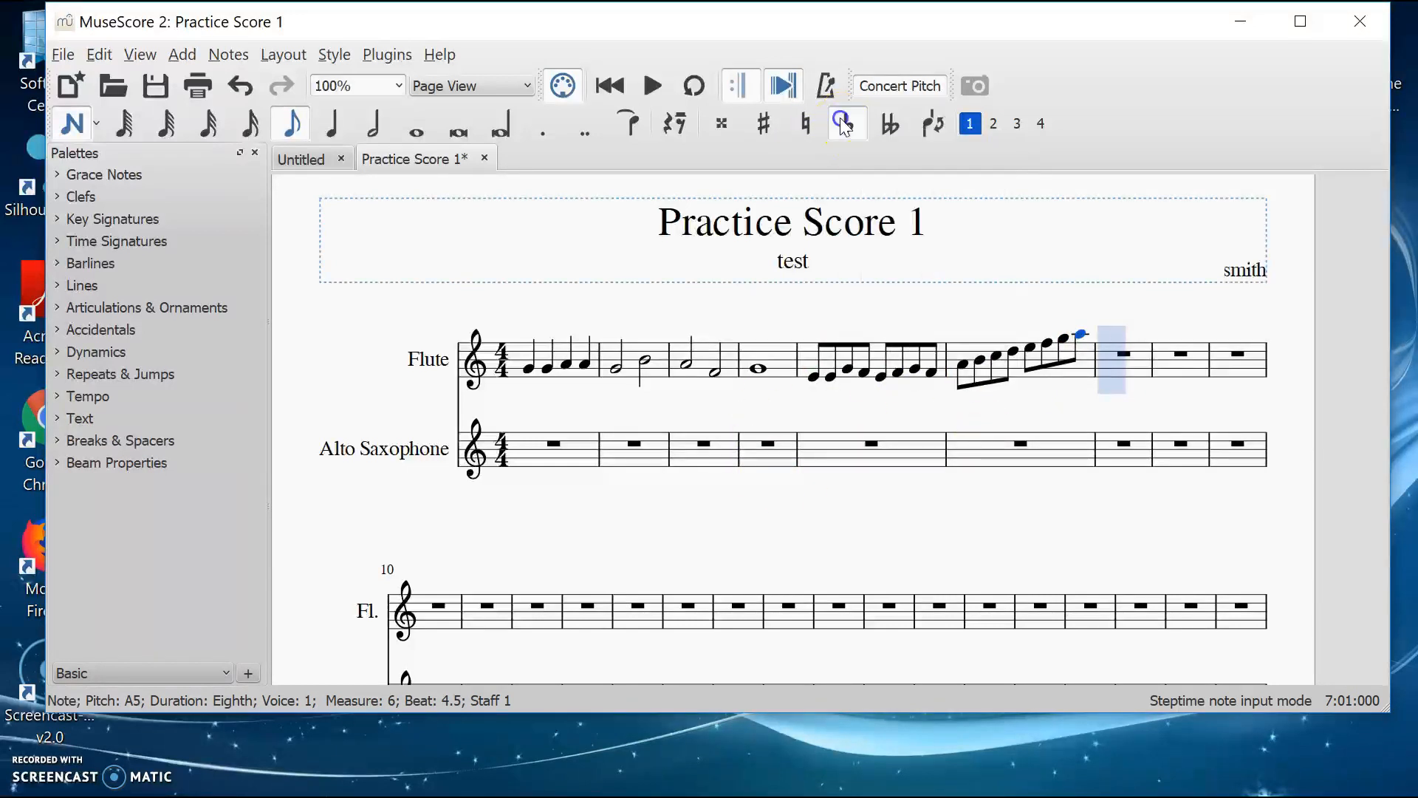
pyautogui.click(847, 126)
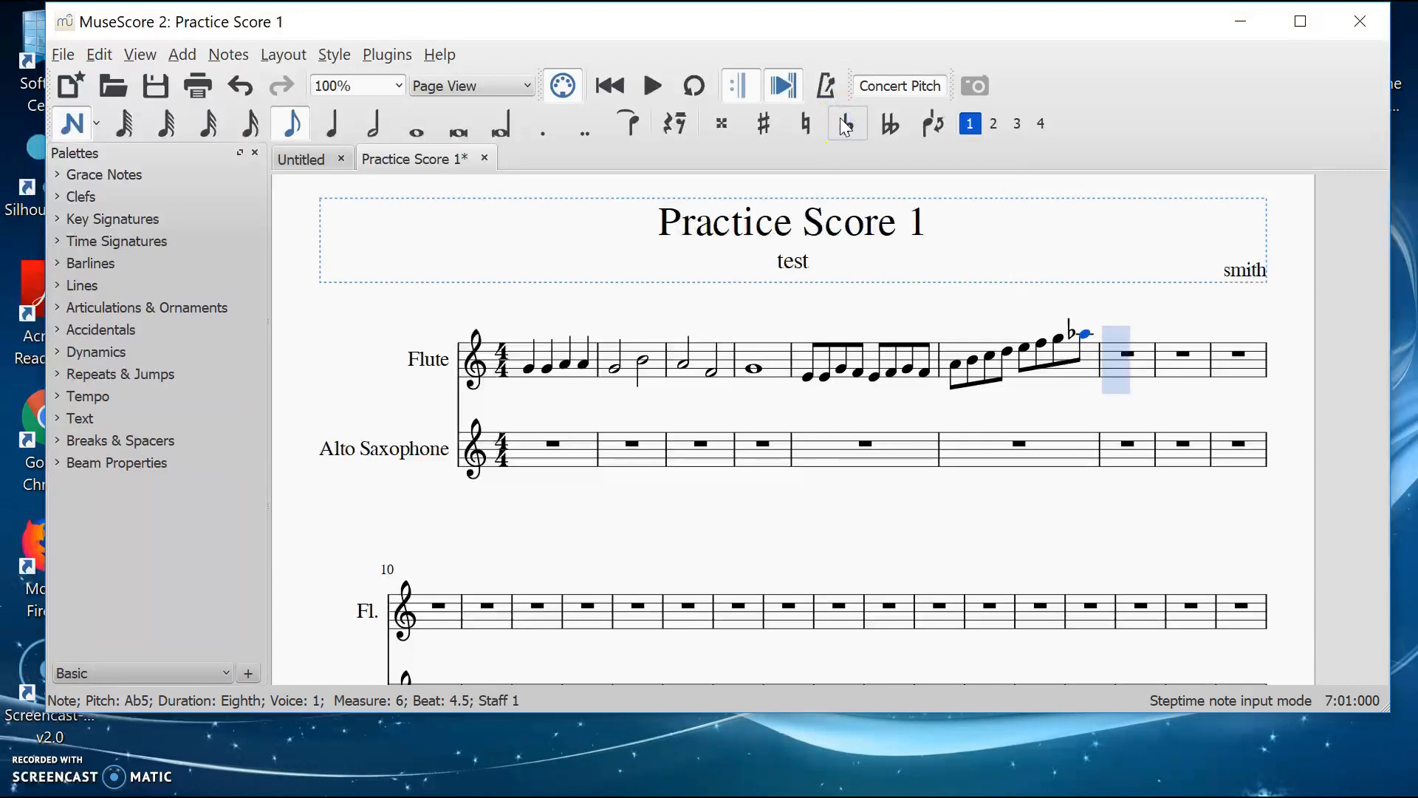
pyautogui.click(796, 126)
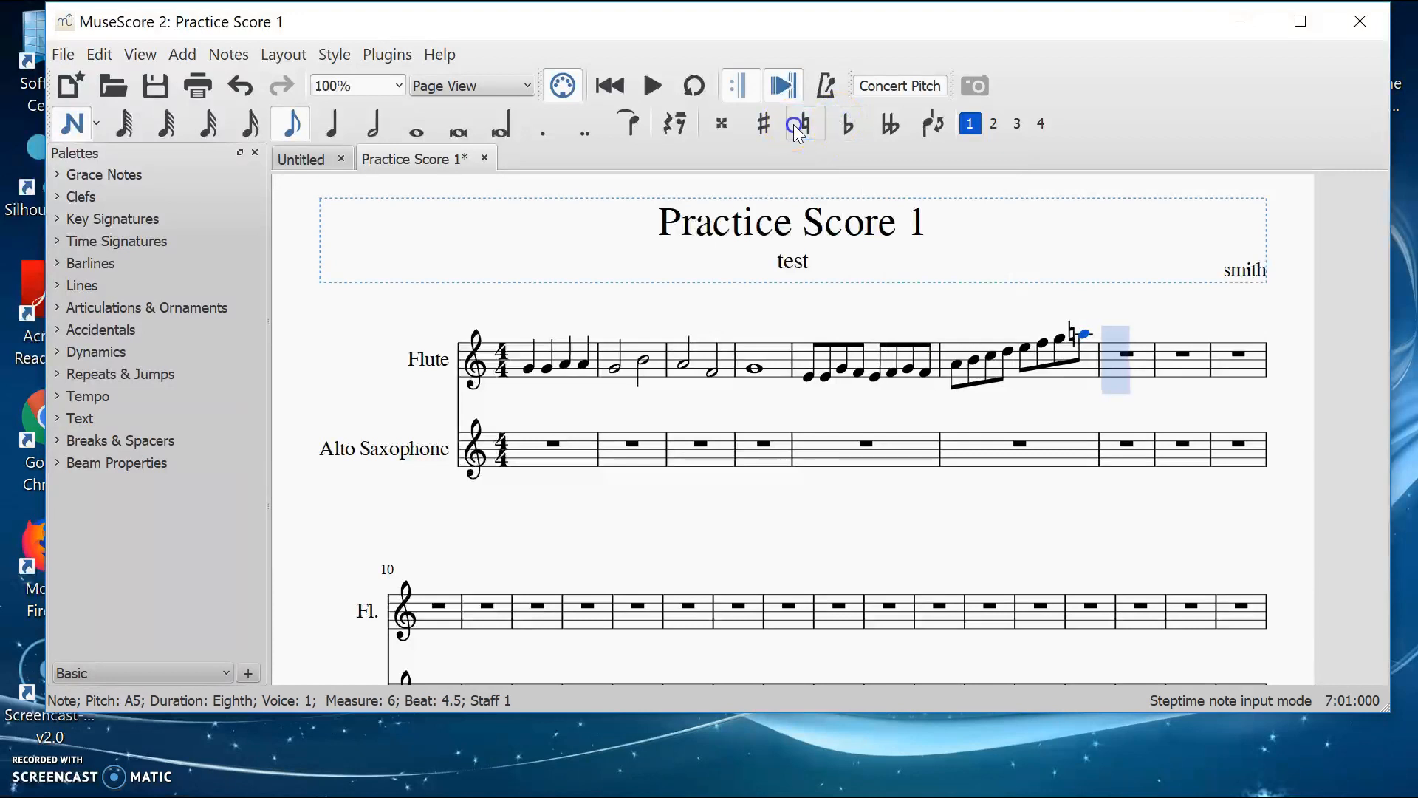
pyautogui.click(764, 125)
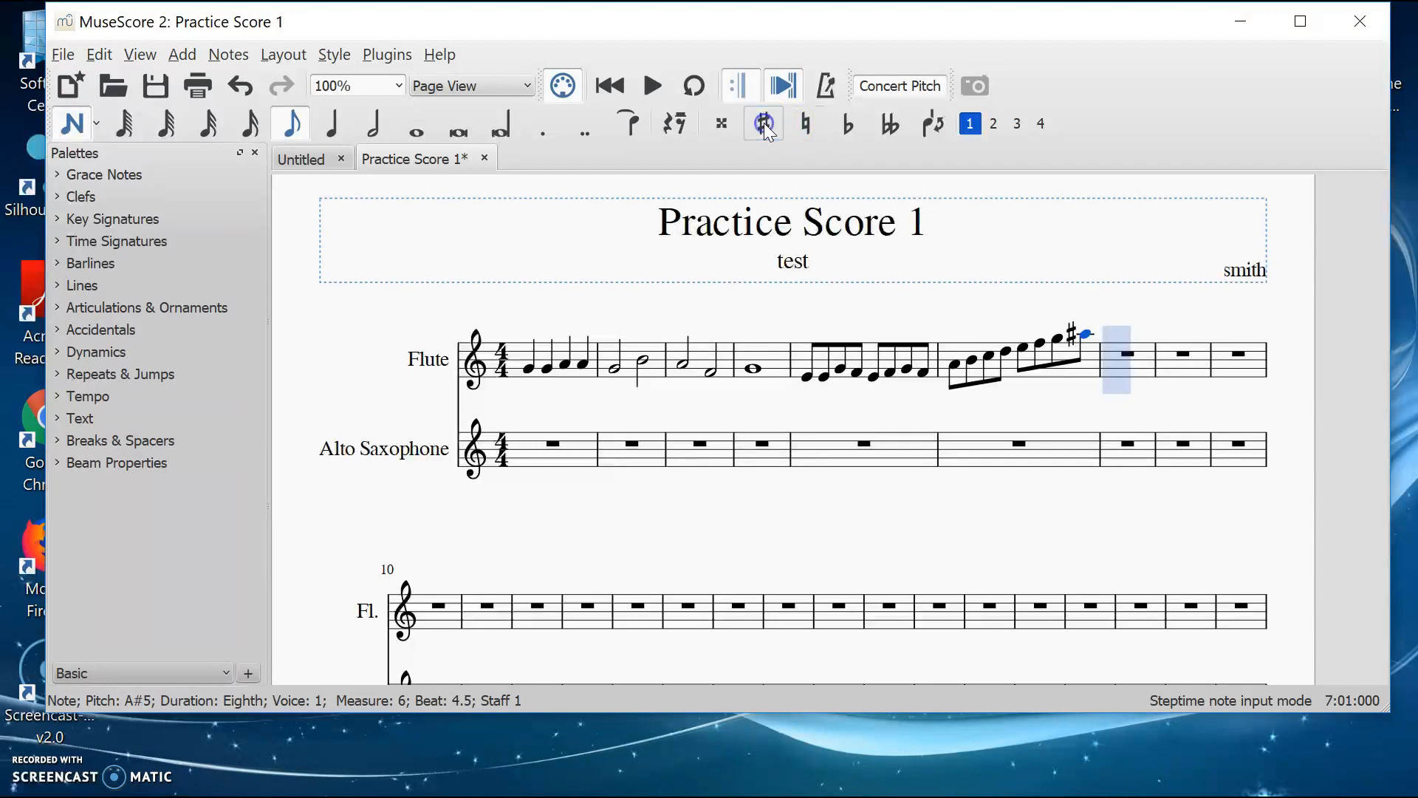
pyautogui.click(801, 126)
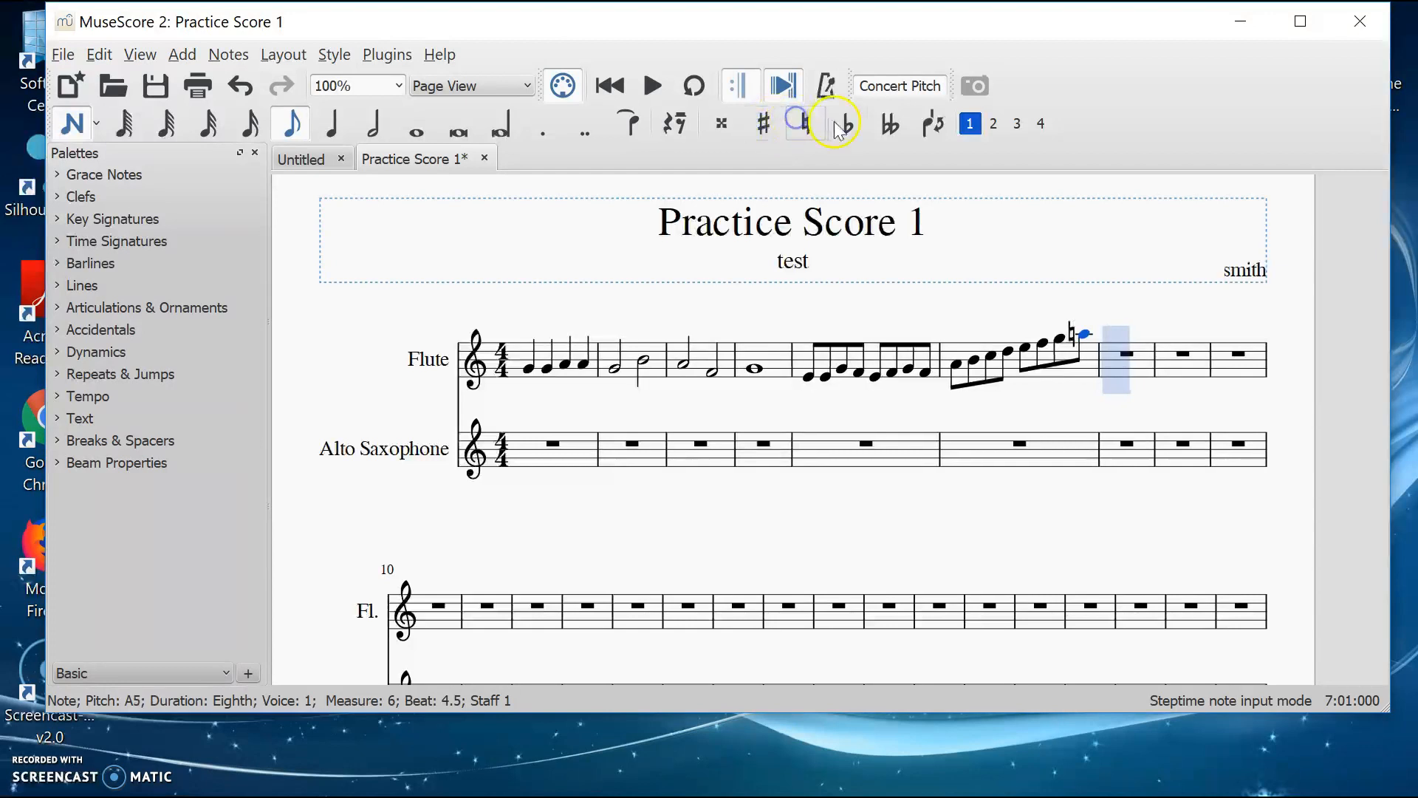
pyautogui.click(850, 130)
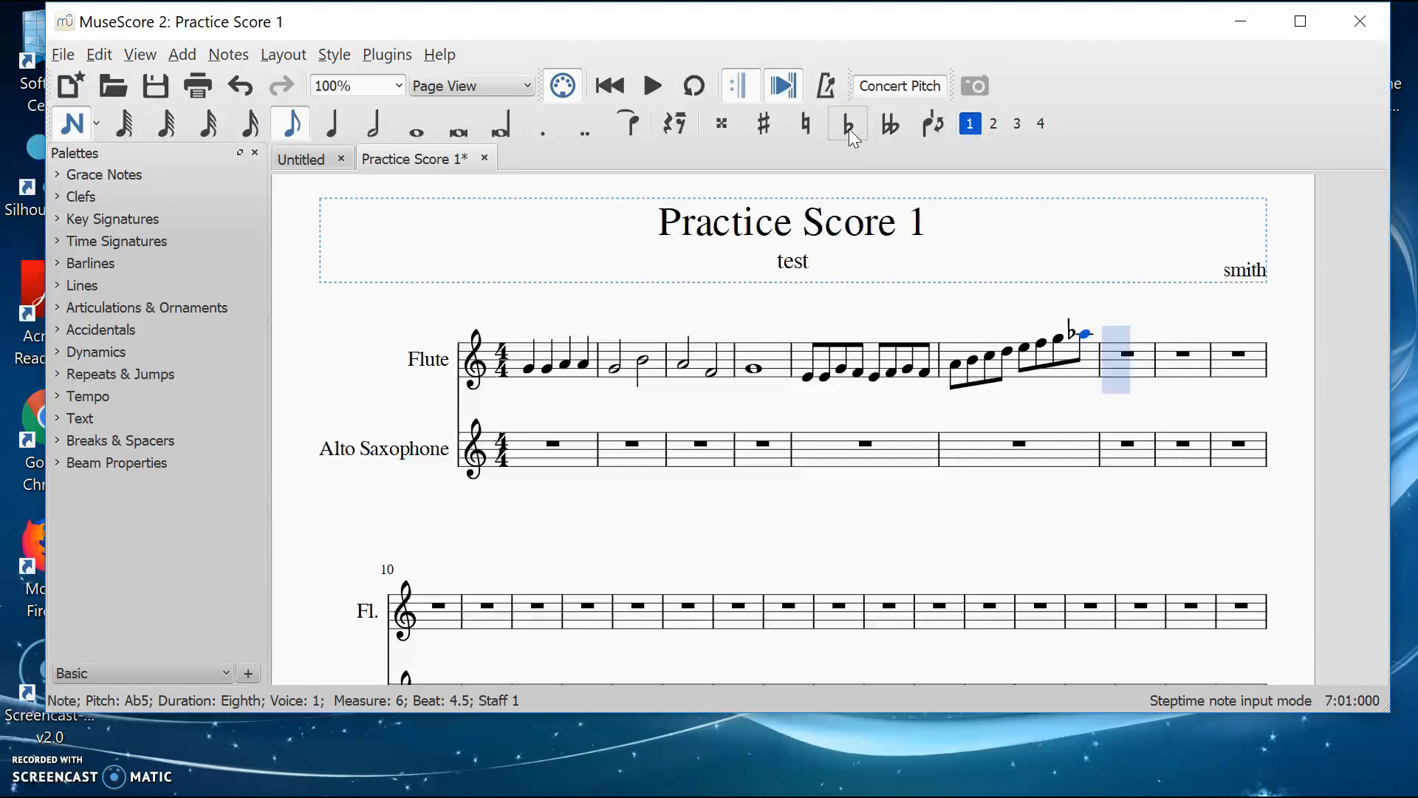
pyautogui.click(242, 87)
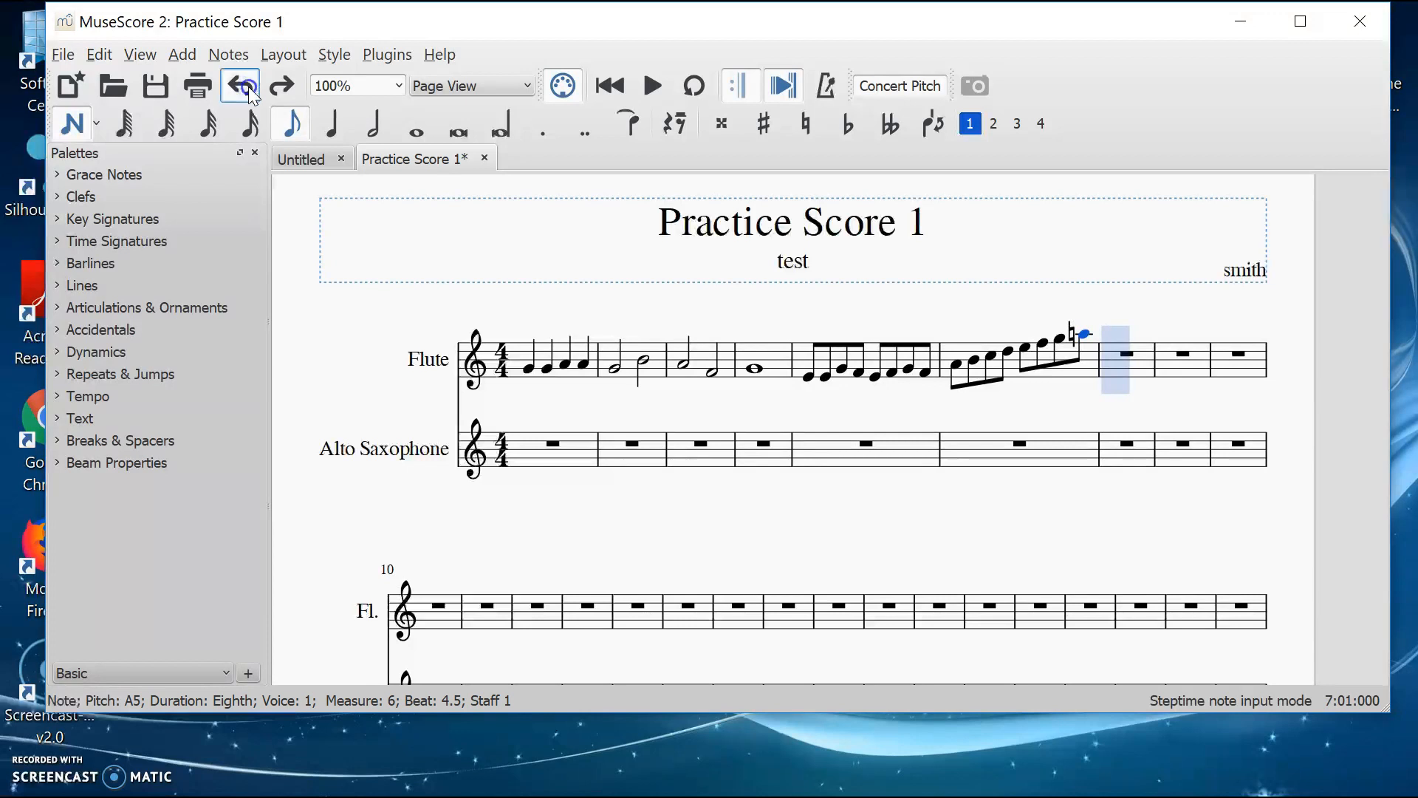
pyautogui.click(248, 86)
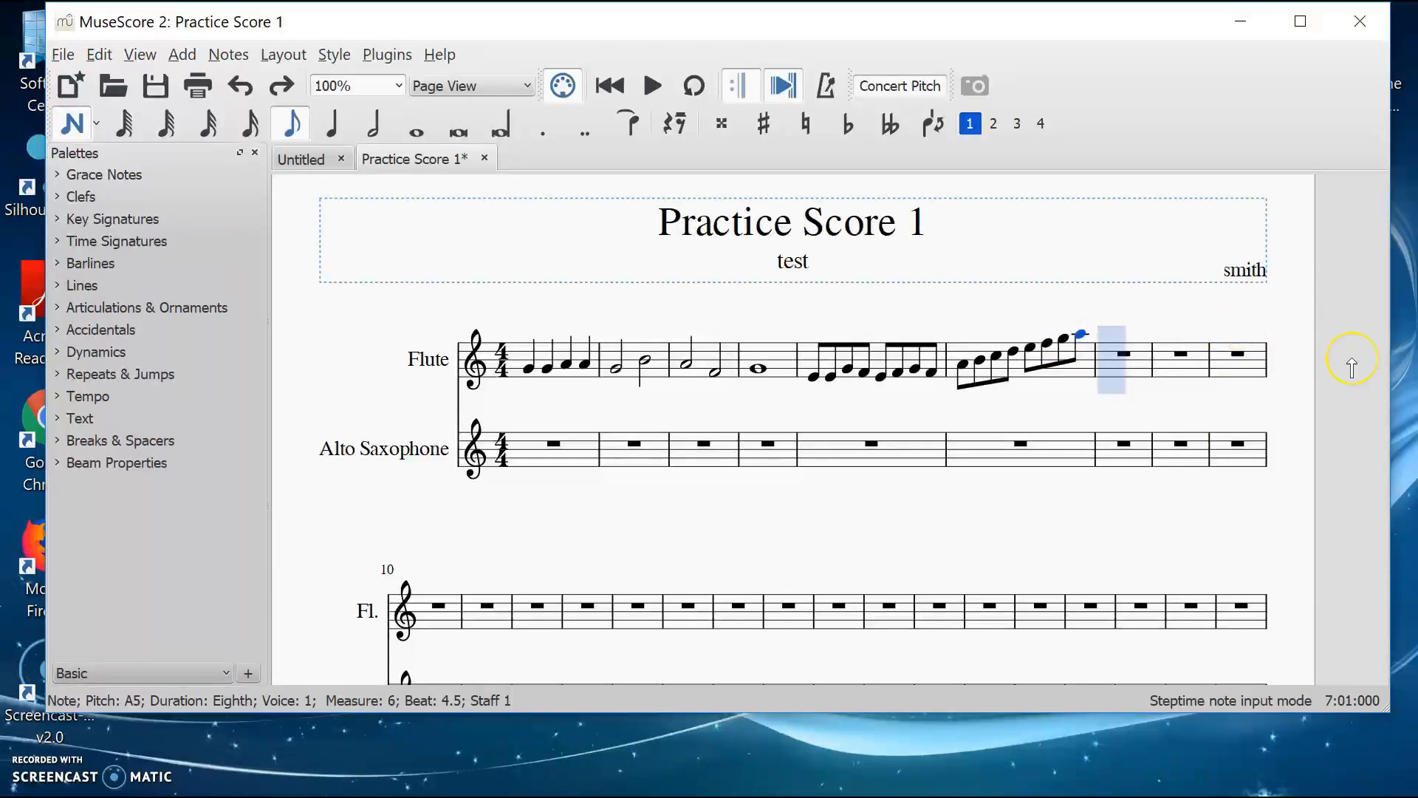
# Lower the last note of Flute measure 6 by several semitones and raise it back to A5.
pyautogui.press('Down')
pyautogui.press('Down')
pyautogui.press('Down')
pyautogui.press('Down')
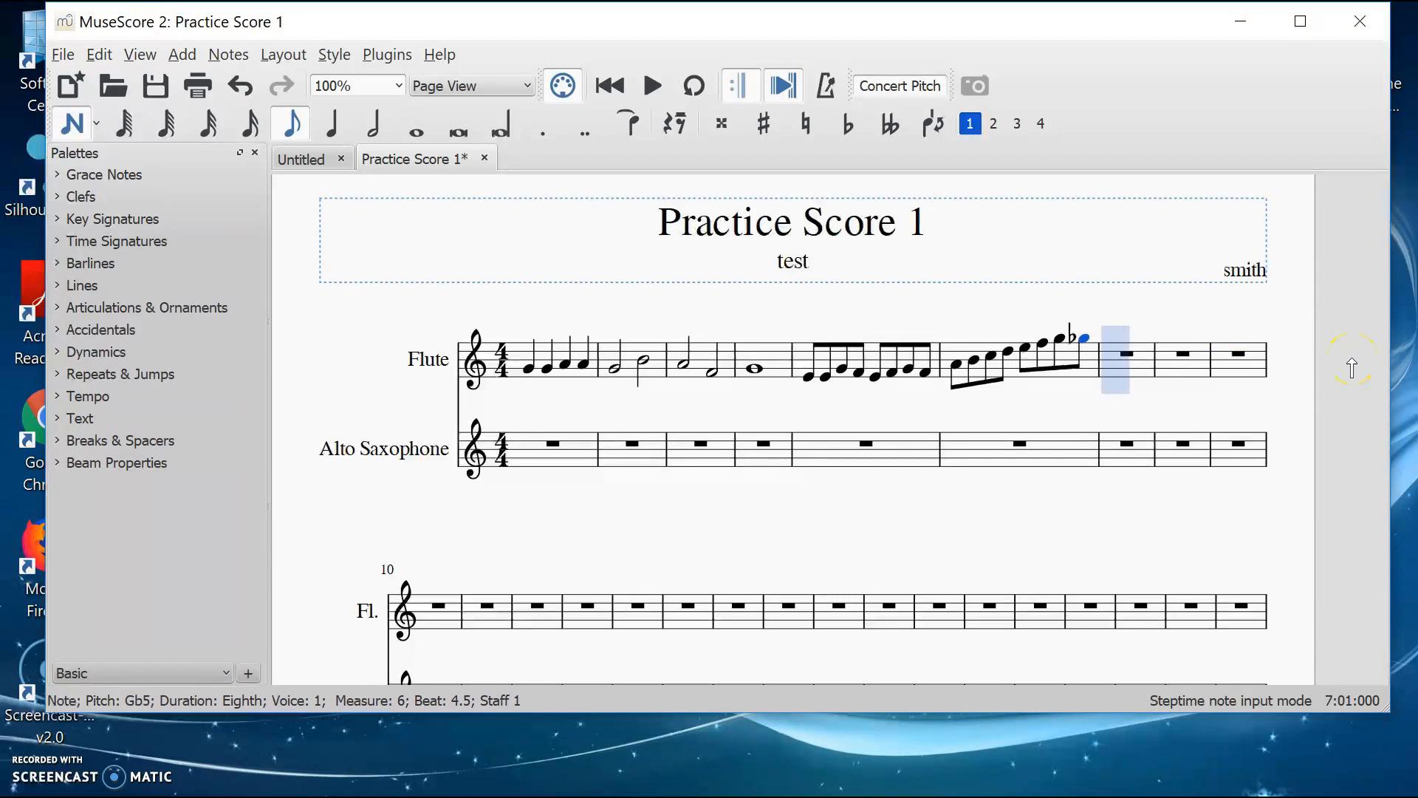
pyautogui.press('Down')
pyautogui.press('Down')
pyautogui.press('Up')
pyautogui.press('Up')
pyautogui.press('Up')
pyautogui.press('Up')
pyautogui.press('Up')
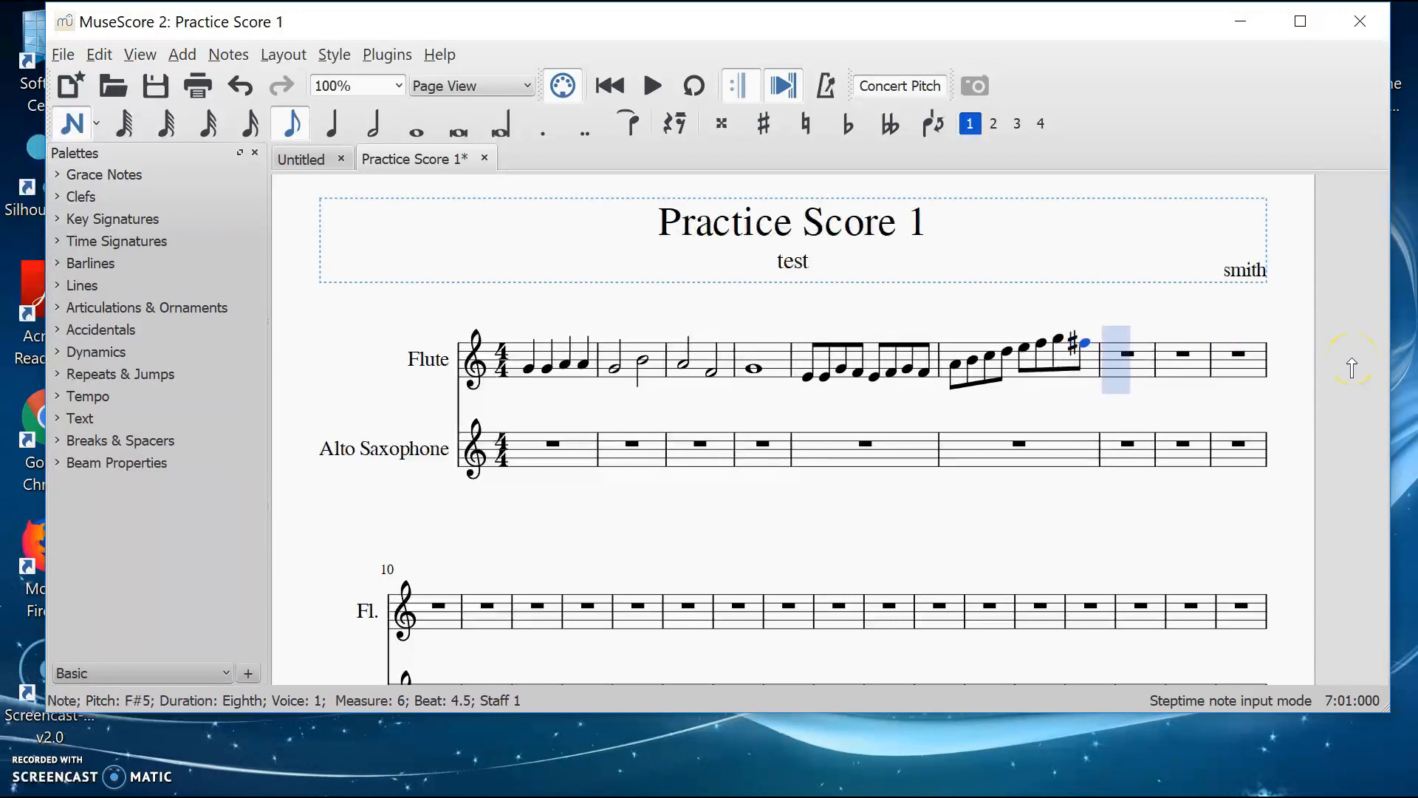
pyautogui.press('Up')
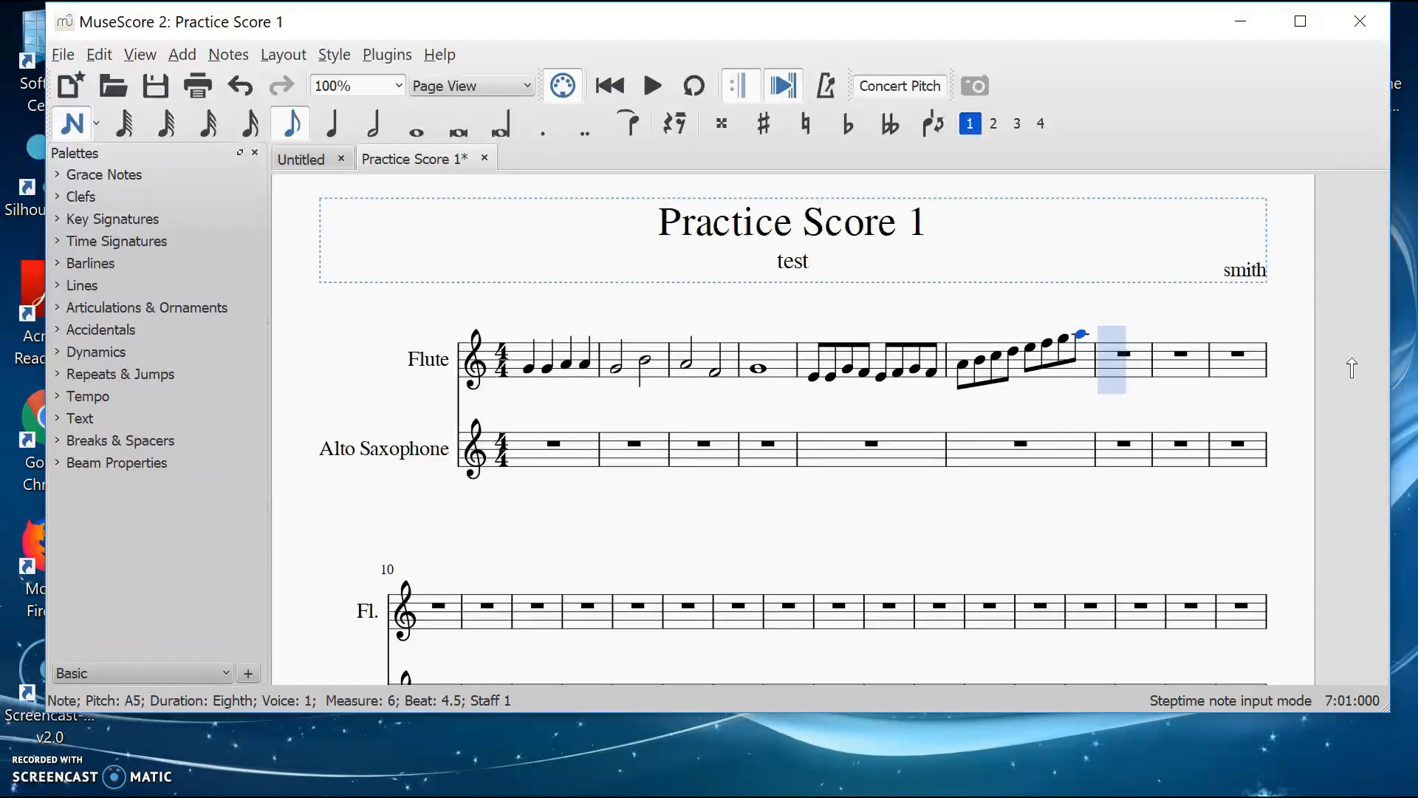
# Select the first note of Flute measure 6, raise it by several semitones and lower it to Bb4.
pyautogui.press('Left')
pyautogui.press('Left')
pyautogui.press('Left')
pyautogui.press('Left')
pyautogui.press('Left')
pyautogui.press('Left')
pyautogui.press('Left')
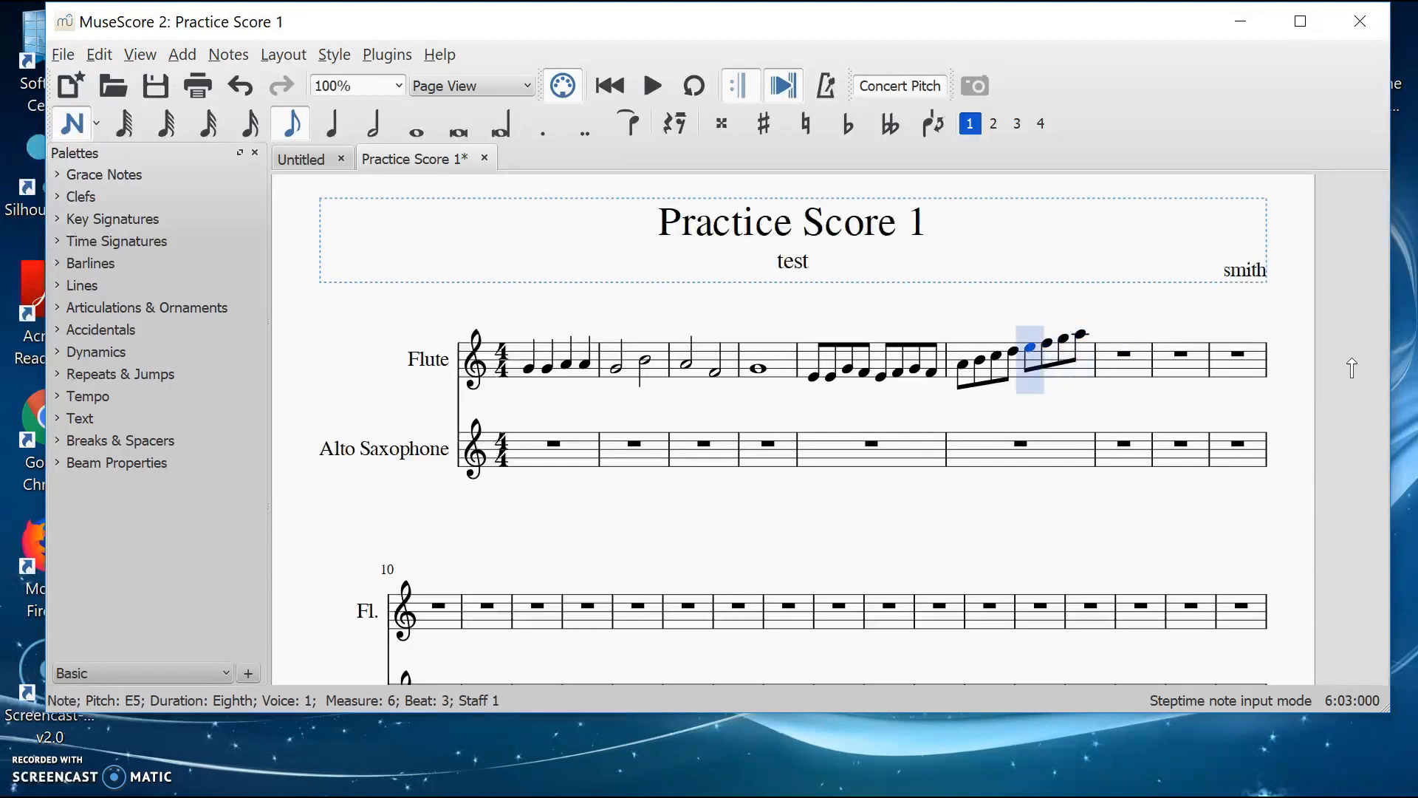
pyautogui.press('Left')
pyautogui.press('Up')
pyautogui.press('Up')
pyautogui.press('Up')
pyautogui.press('Up')
pyautogui.press('Up')
pyautogui.press('Down')
pyautogui.press('Down')
pyautogui.press('Down')
pyautogui.press('Down')
# Shift the second note of Flute measure 6 up and down by semitones, and restore the measure's opening notes to A4 and B4.
pyautogui.press('Right')
pyautogui.press('Up')
pyautogui.press('Up')
pyautogui.press('Up')
pyautogui.press('Up')
pyautogui.press('Up')
pyautogui.press('Down')
pyautogui.press('Down')
pyautogui.press('Down')
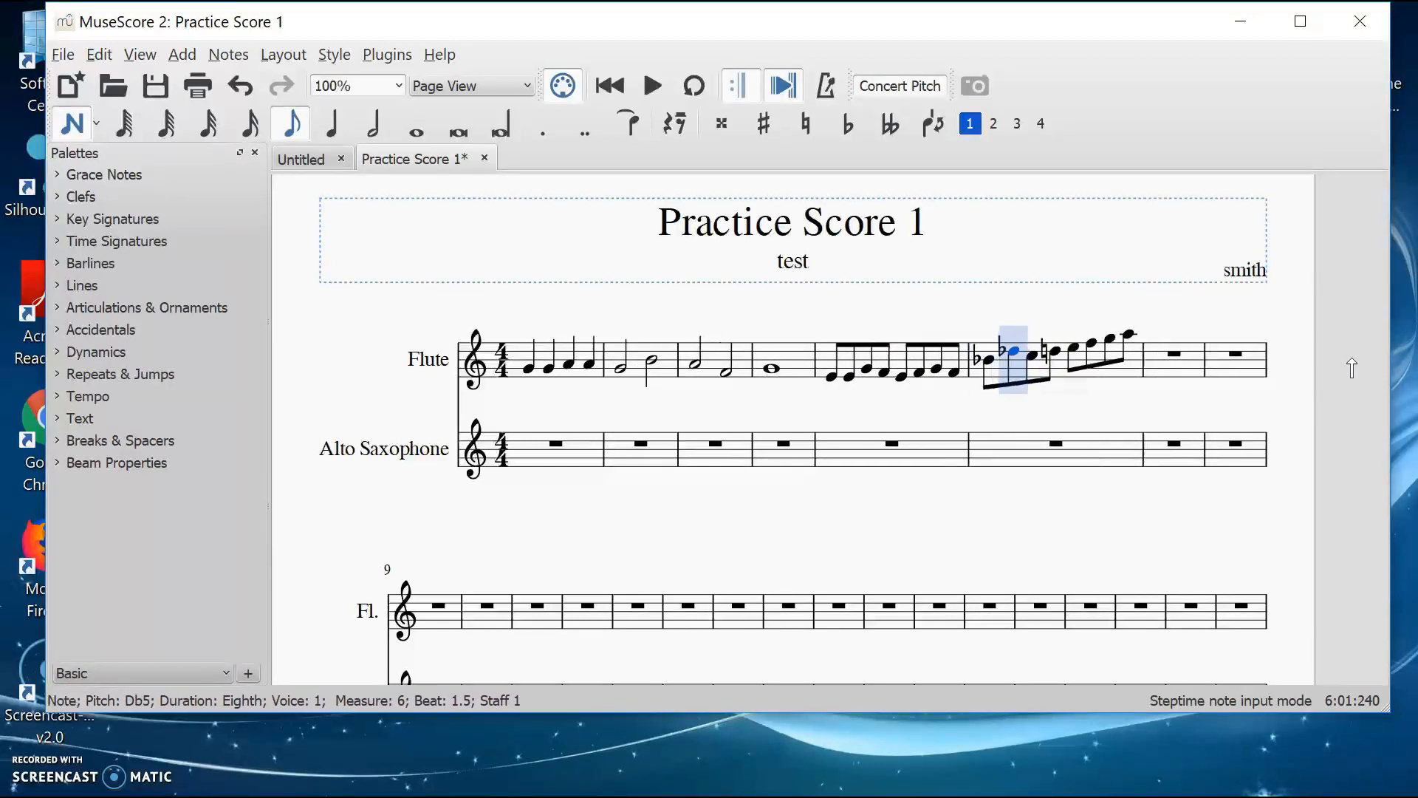
pyautogui.press('Left')
pyautogui.press('Down')
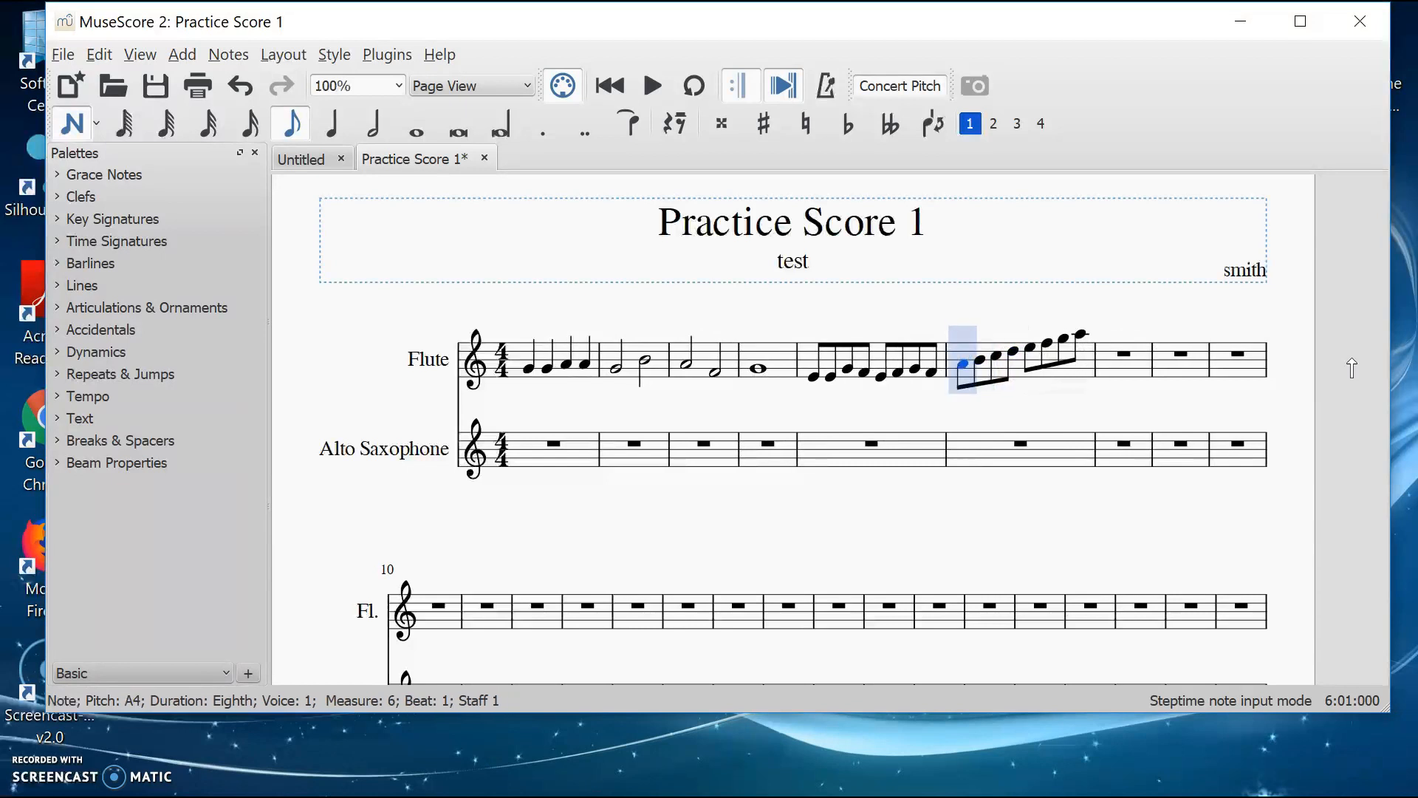
# Move the note selection from the first to the last eighth note of Flute measure 6.
pyautogui.press('Right')
pyautogui.press('Right')
pyautogui.press('Right')
pyautogui.press('Right')
pyautogui.press('Right')
pyautogui.press('Right')
pyautogui.press('Right')
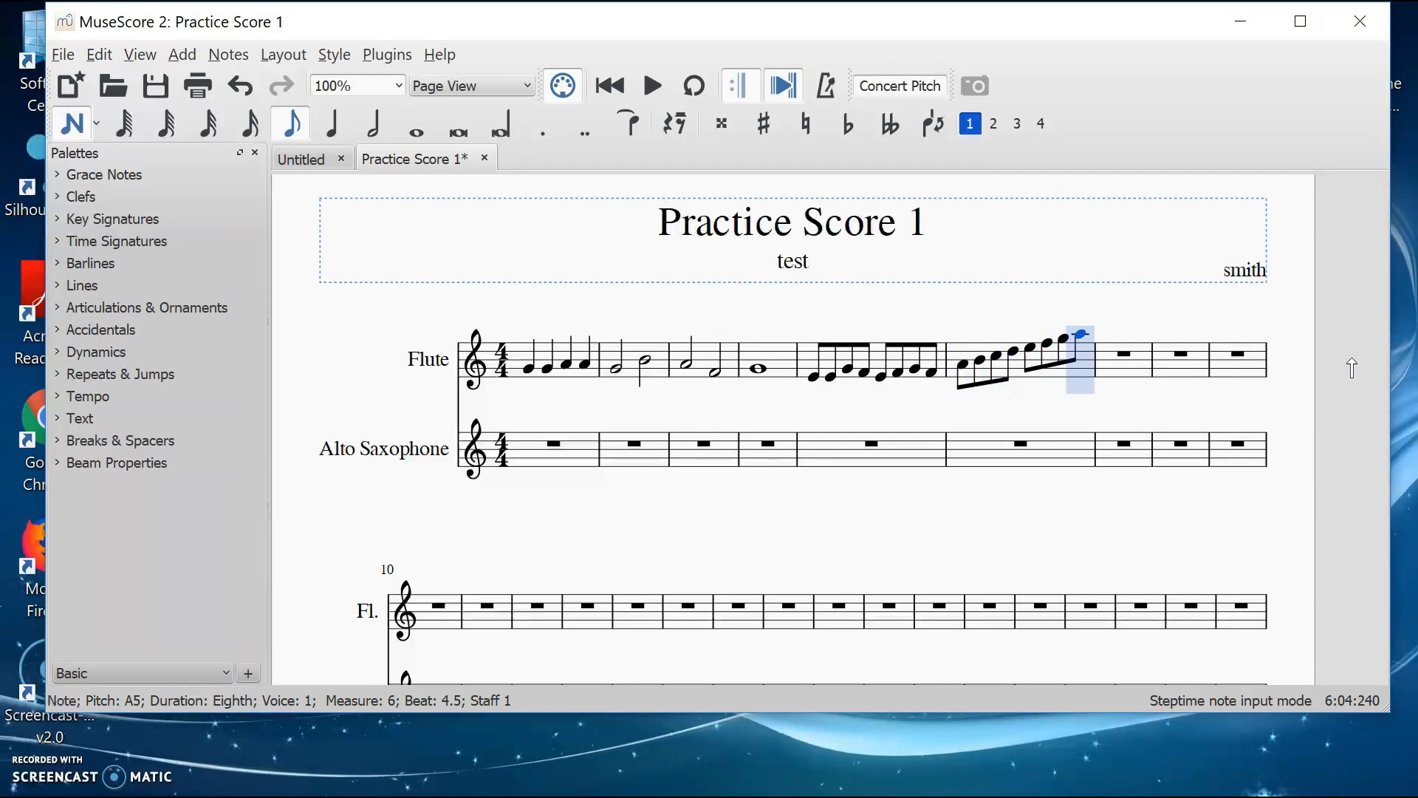
# Raise the last eighth note of Flute measure 5 by a semitone to F#4.
pyautogui.press('Left')
pyautogui.press('Left')
pyautogui.press('Left')
pyautogui.press('Left')
pyautogui.press('Left')
pyautogui.press('Left')
pyautogui.press('Left')
pyautogui.press('Left')
pyautogui.press('Left')
pyautogui.press('Right')
pyautogui.press('Up')
# Return the note selection to the closing A5 of Flute measure 6.
pyautogui.press('Right')
pyautogui.press('Right')
pyautogui.press('Right')
pyautogui.press('Right')
pyautogui.press('Right')
pyautogui.press('Right')
pyautogui.press('Right')
pyautogui.press('Right')
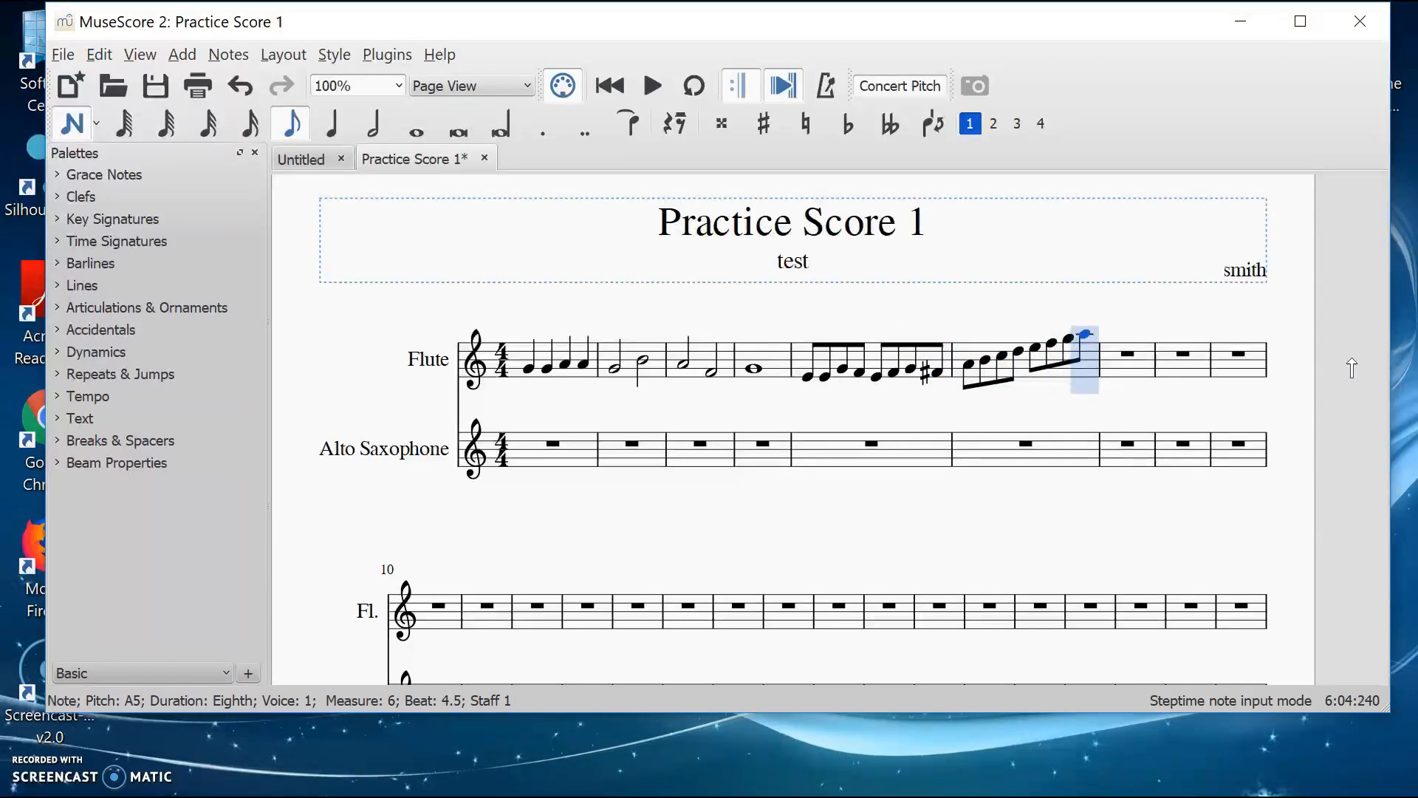
pyautogui.press('Right')
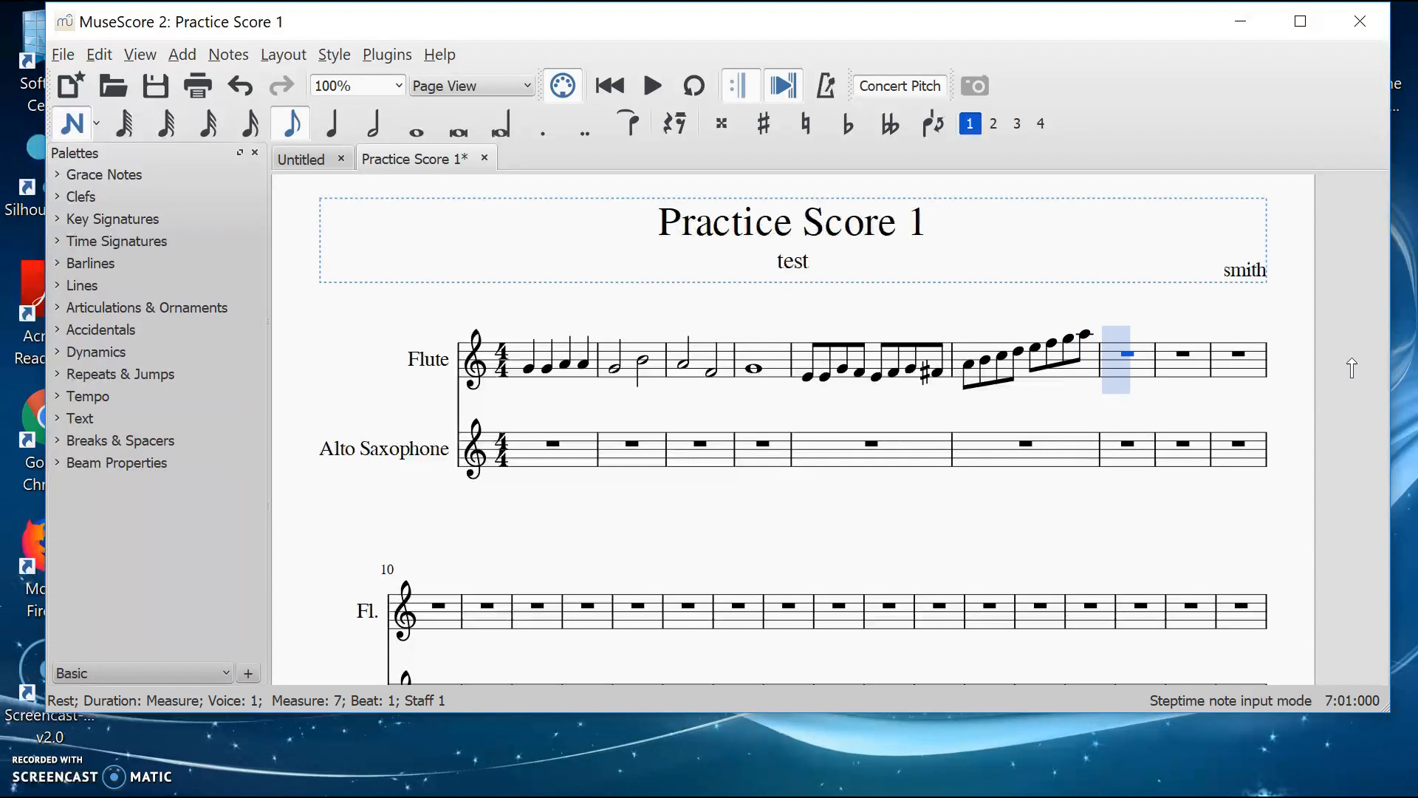
pyautogui.press('Left')
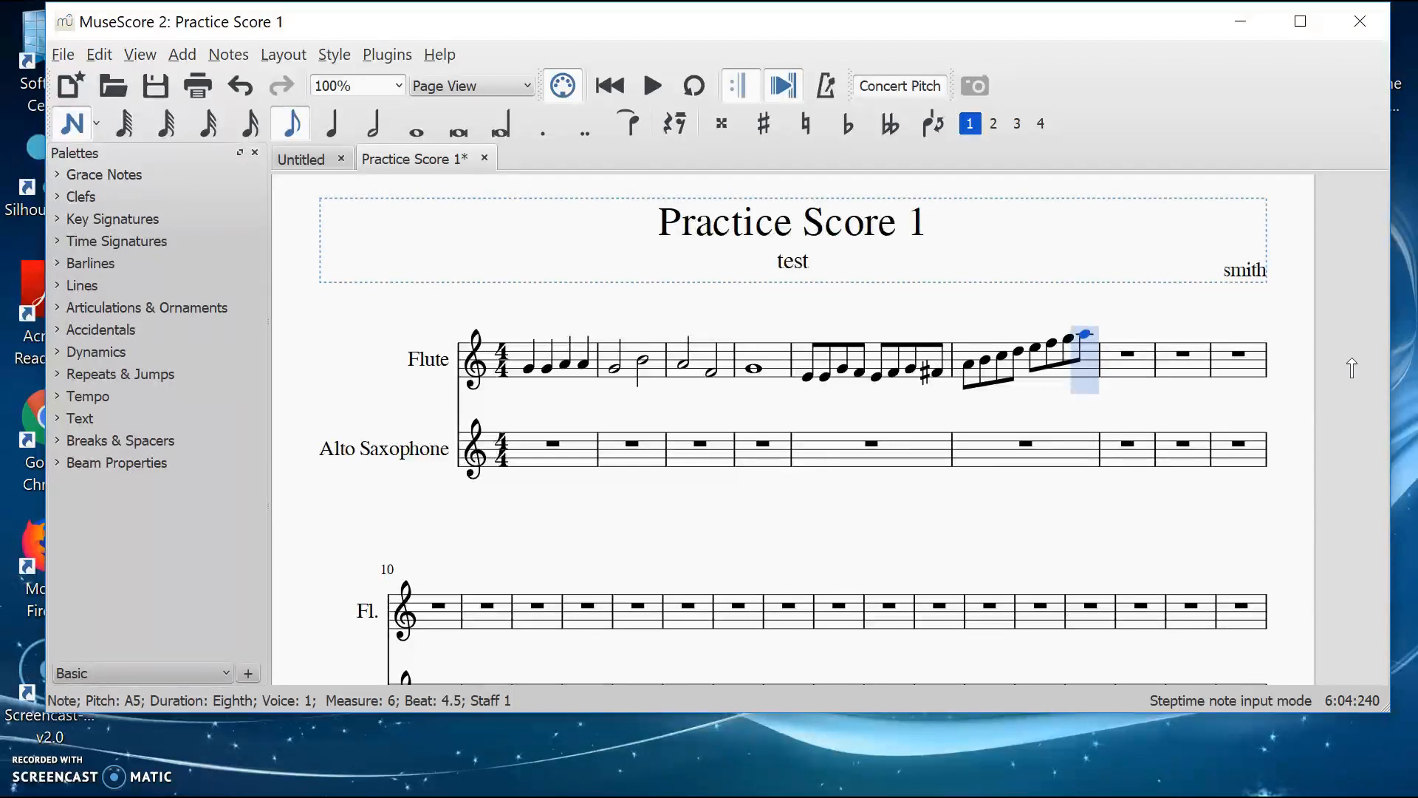
# Enter a quarter rest on beat 1 of Flute measure 7.
pyautogui.press('Right')
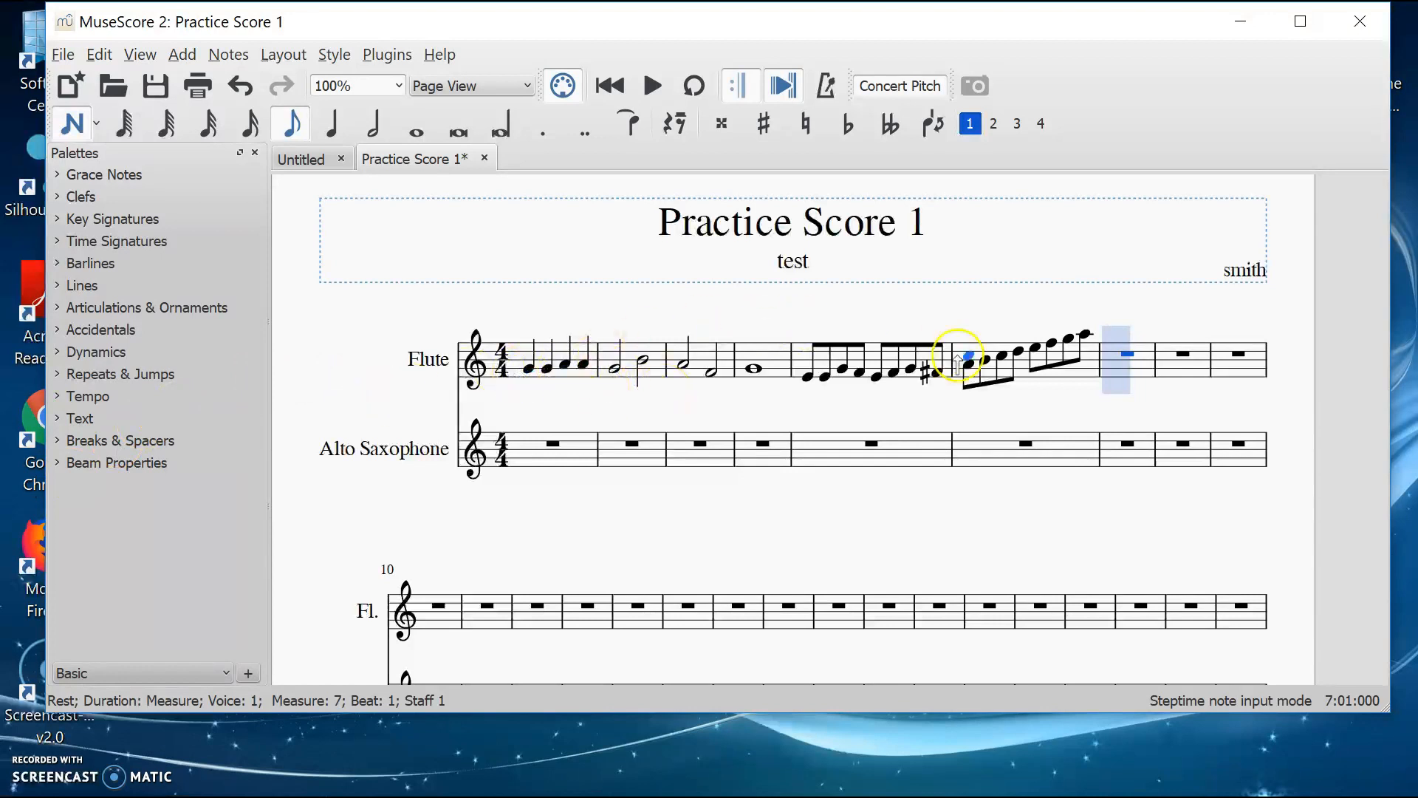
pyautogui.click(673, 131)
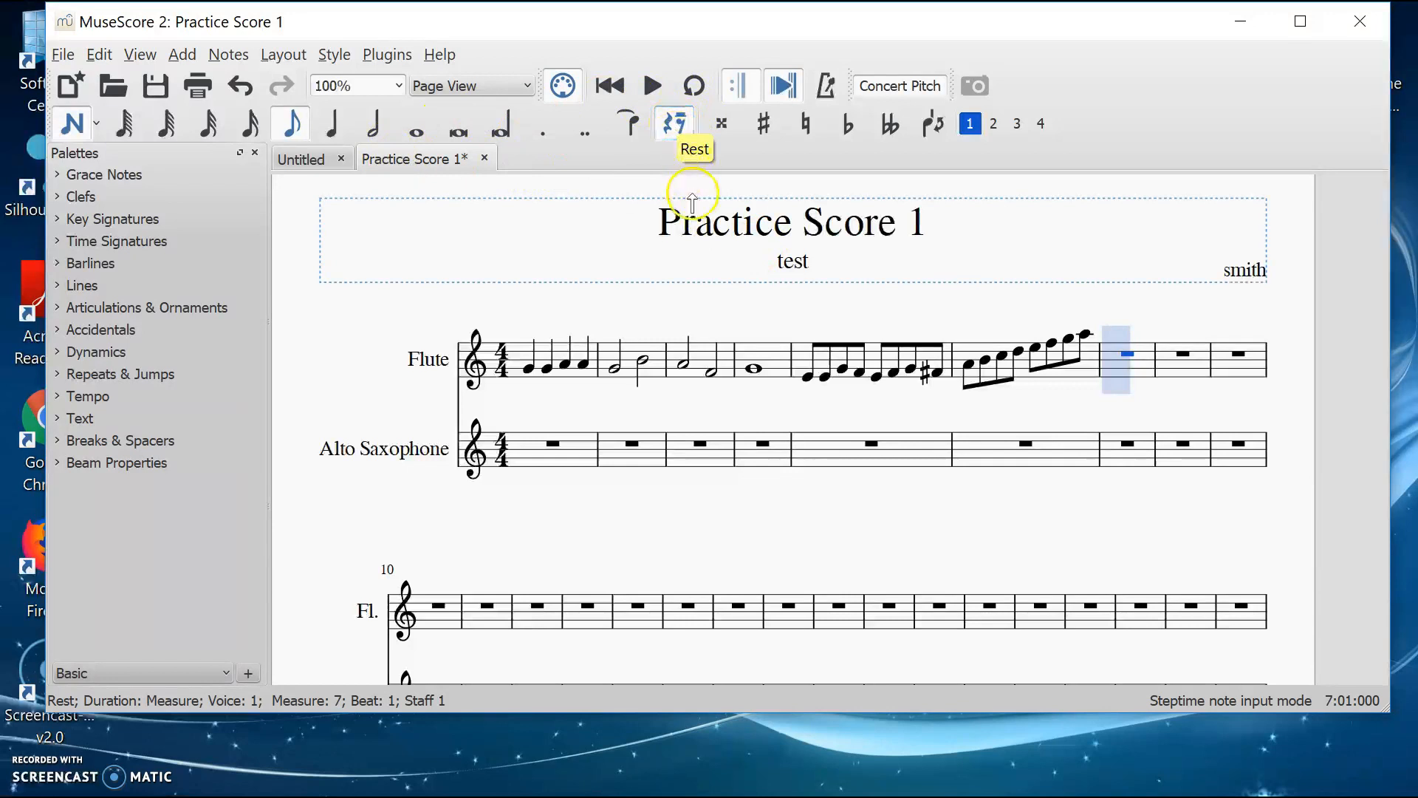
pyautogui.click(334, 127)
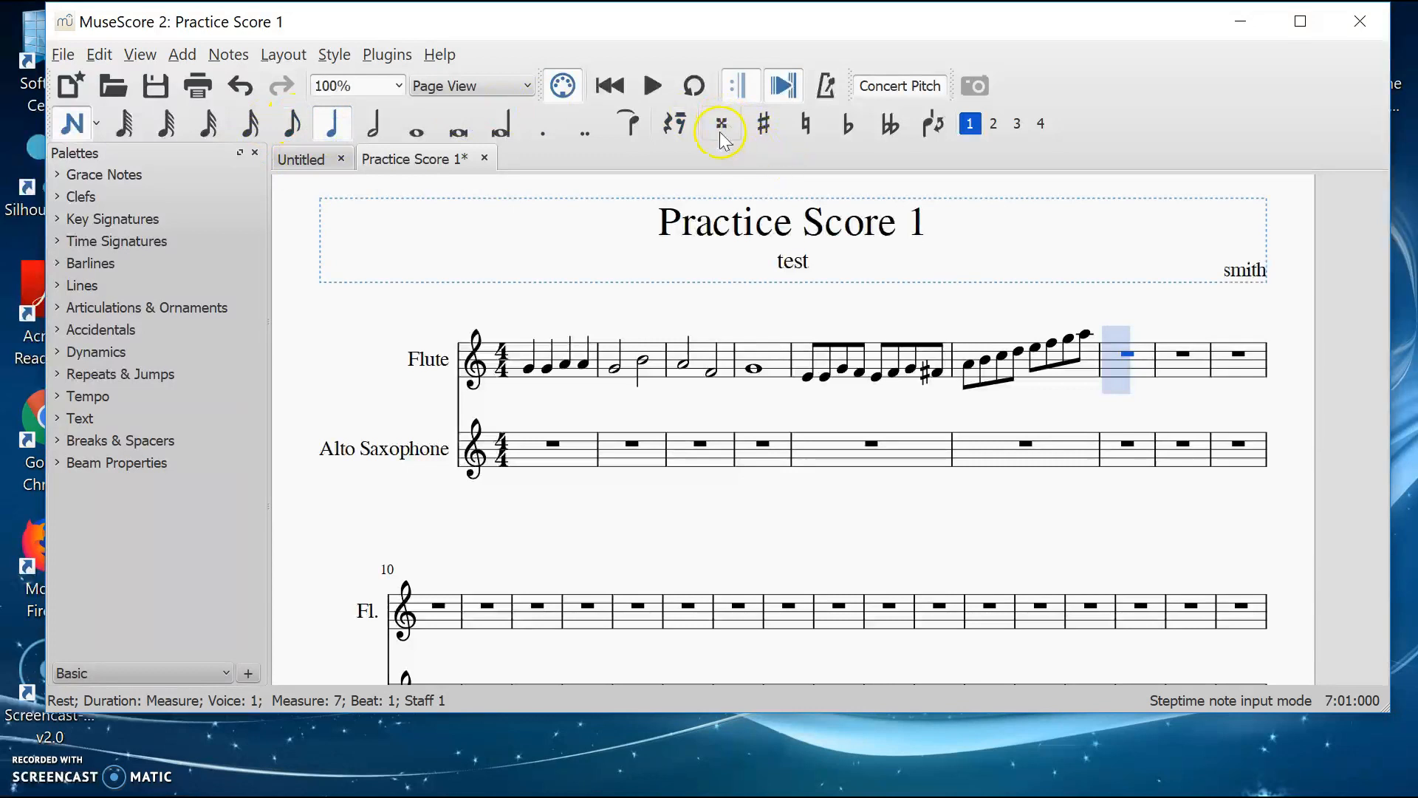
pyautogui.rightClick(669, 129)
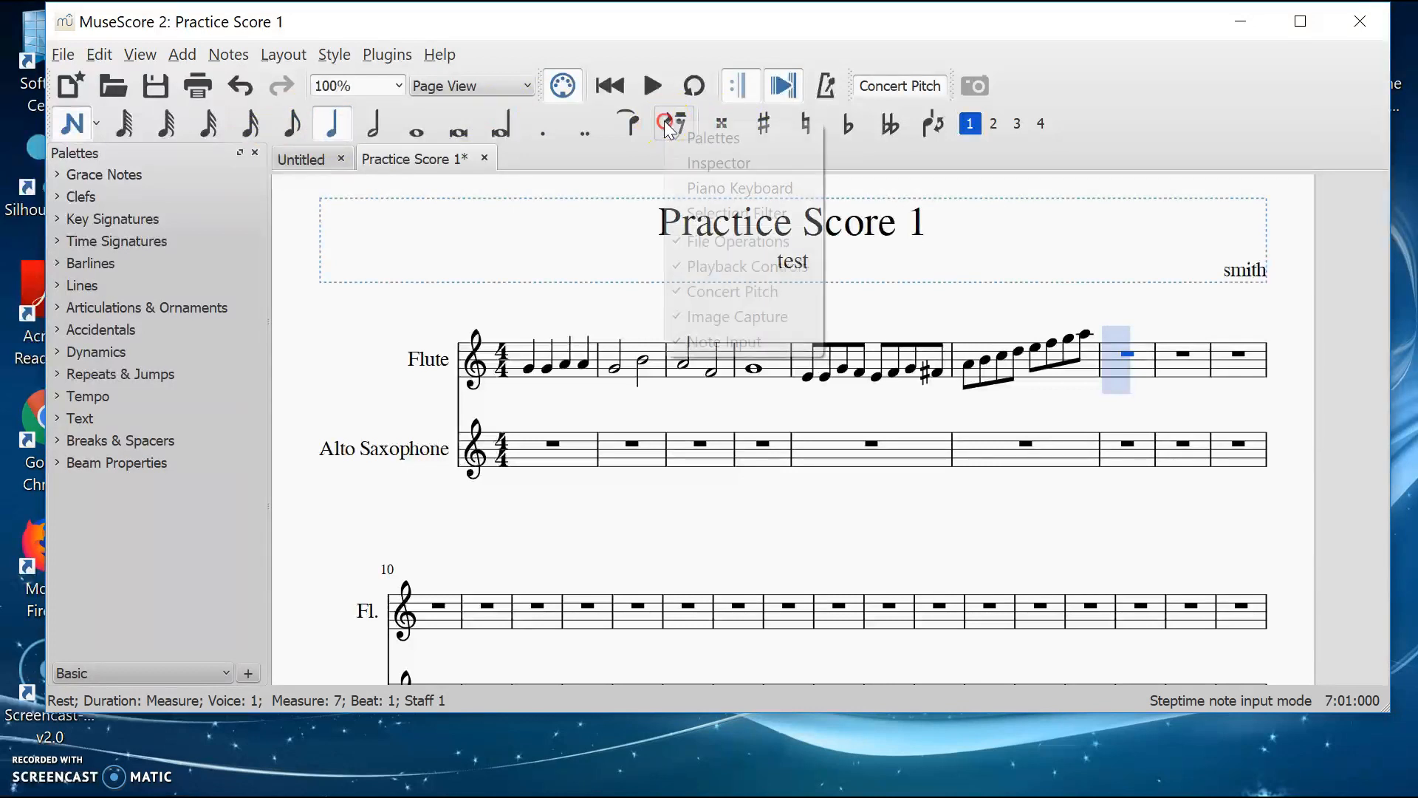
pyautogui.click(671, 126)
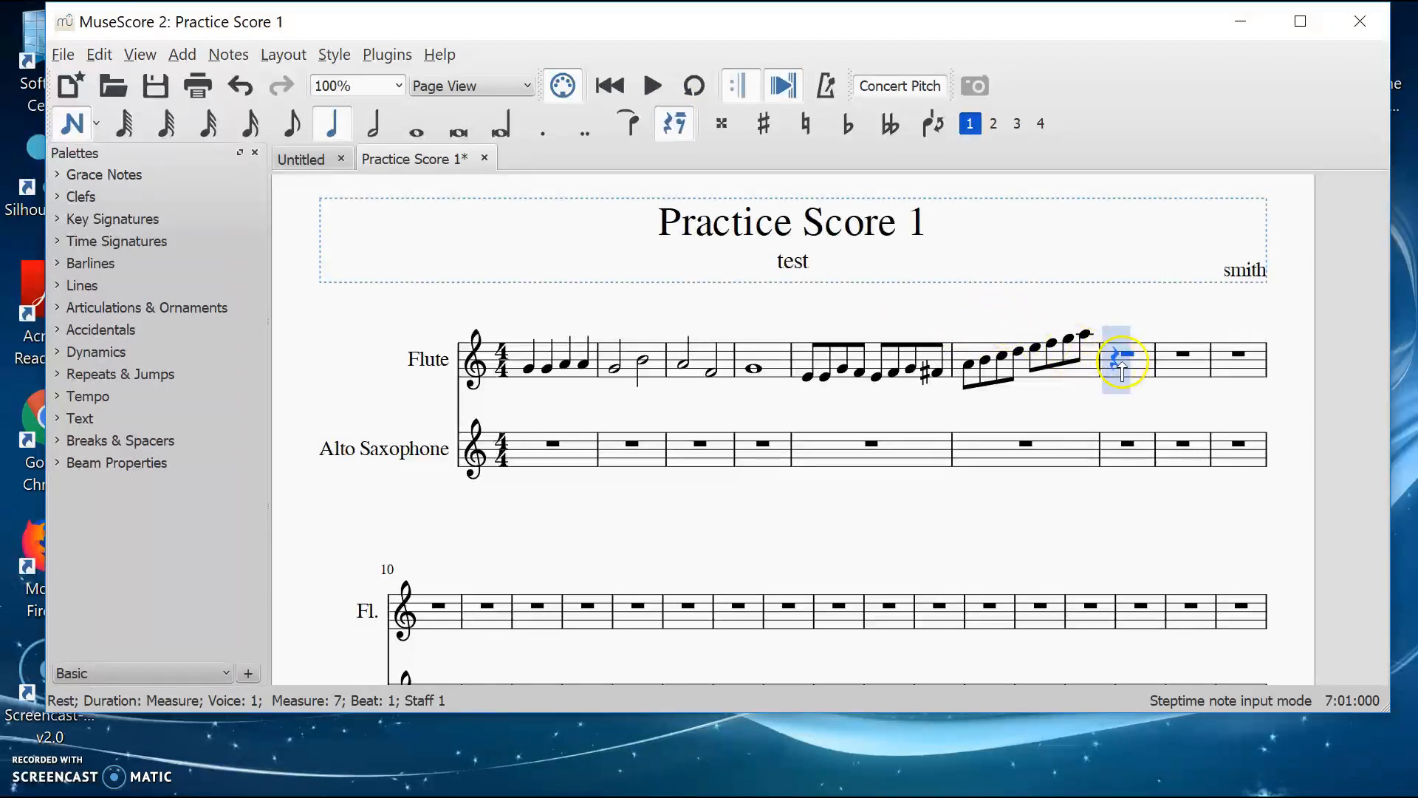
pyautogui.click(1116, 358)
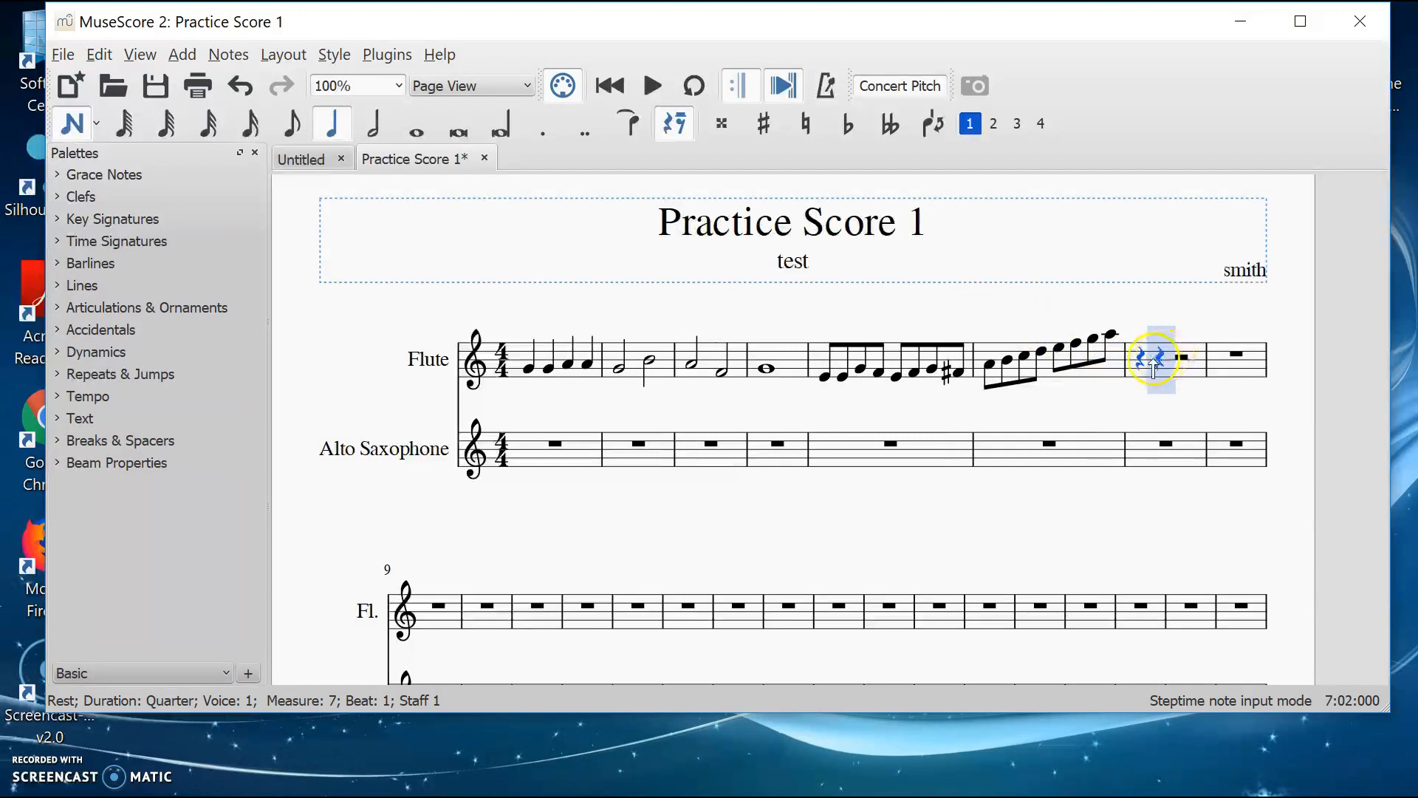
# Enter an eighth rest on beat 2 of Flute measure 7 and turn off rest entry.
pyautogui.click(291, 123)
pyautogui.click(674, 123)
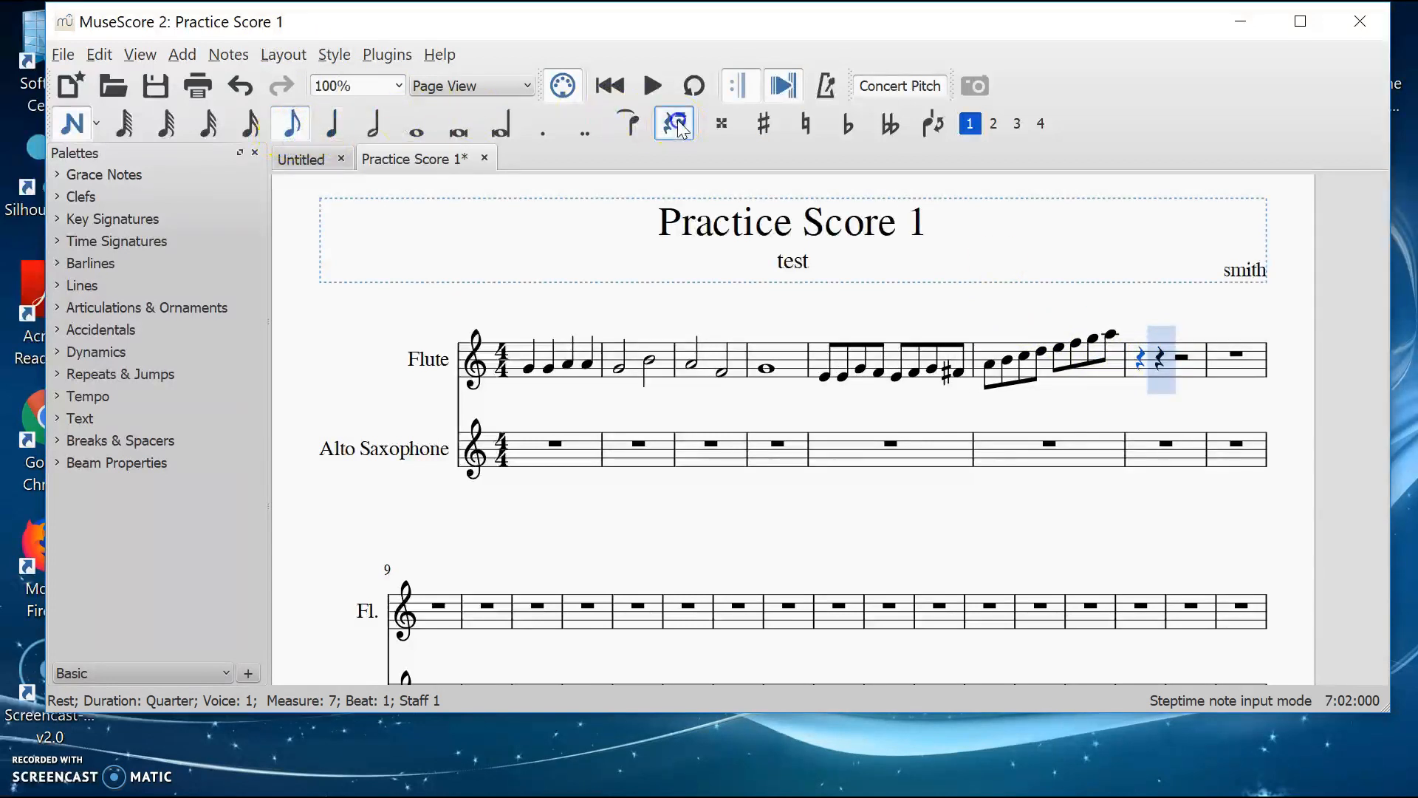
pyautogui.click(1160, 360)
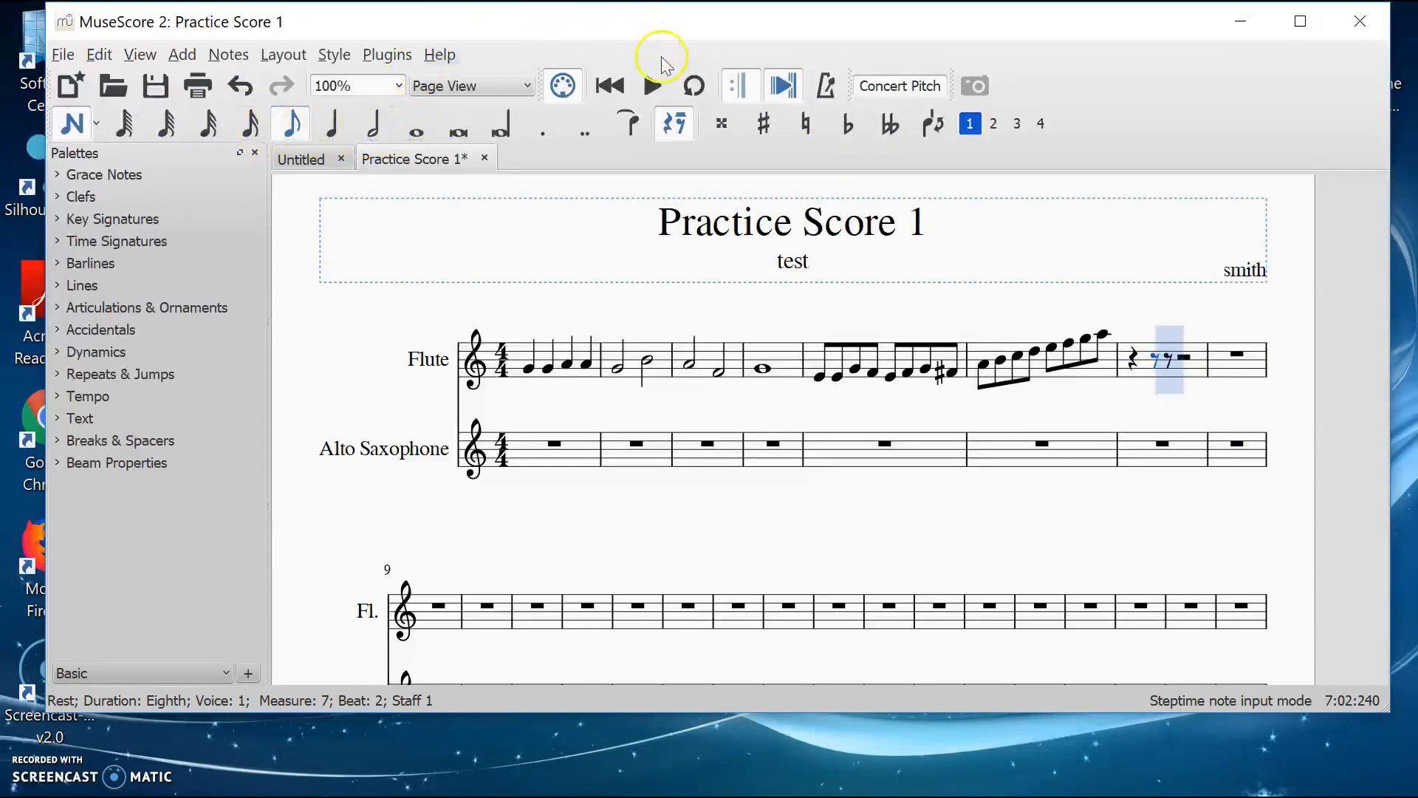
pyautogui.click(674, 130)
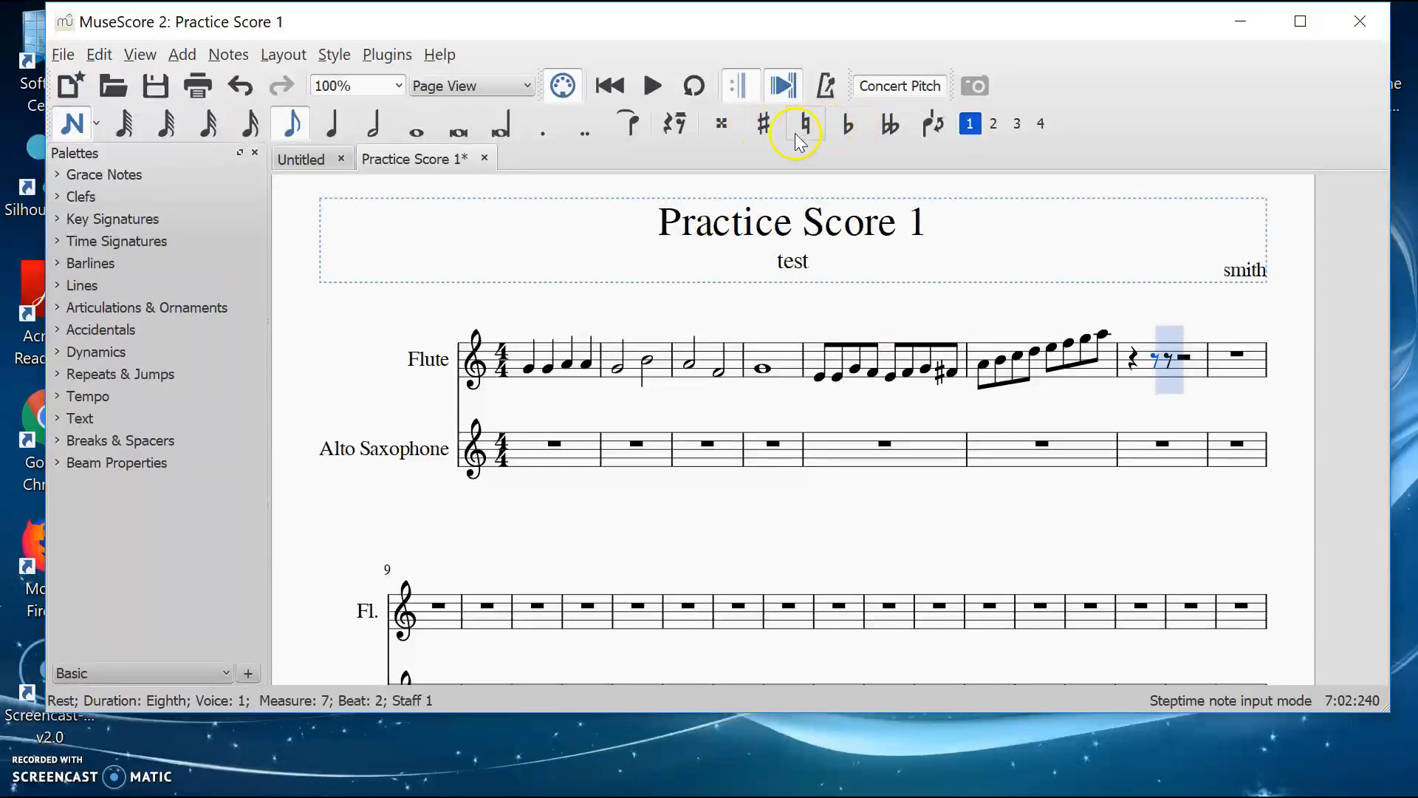
# Move the input cursor back and forth across the rests of Flute measure 7, ending on the second eighth rest.
pyautogui.press('Left')
pyautogui.press('Left')
pyautogui.press('Left')
pyautogui.press('Right')
pyautogui.press('Right')
pyautogui.press('Left')
pyautogui.press('Right')
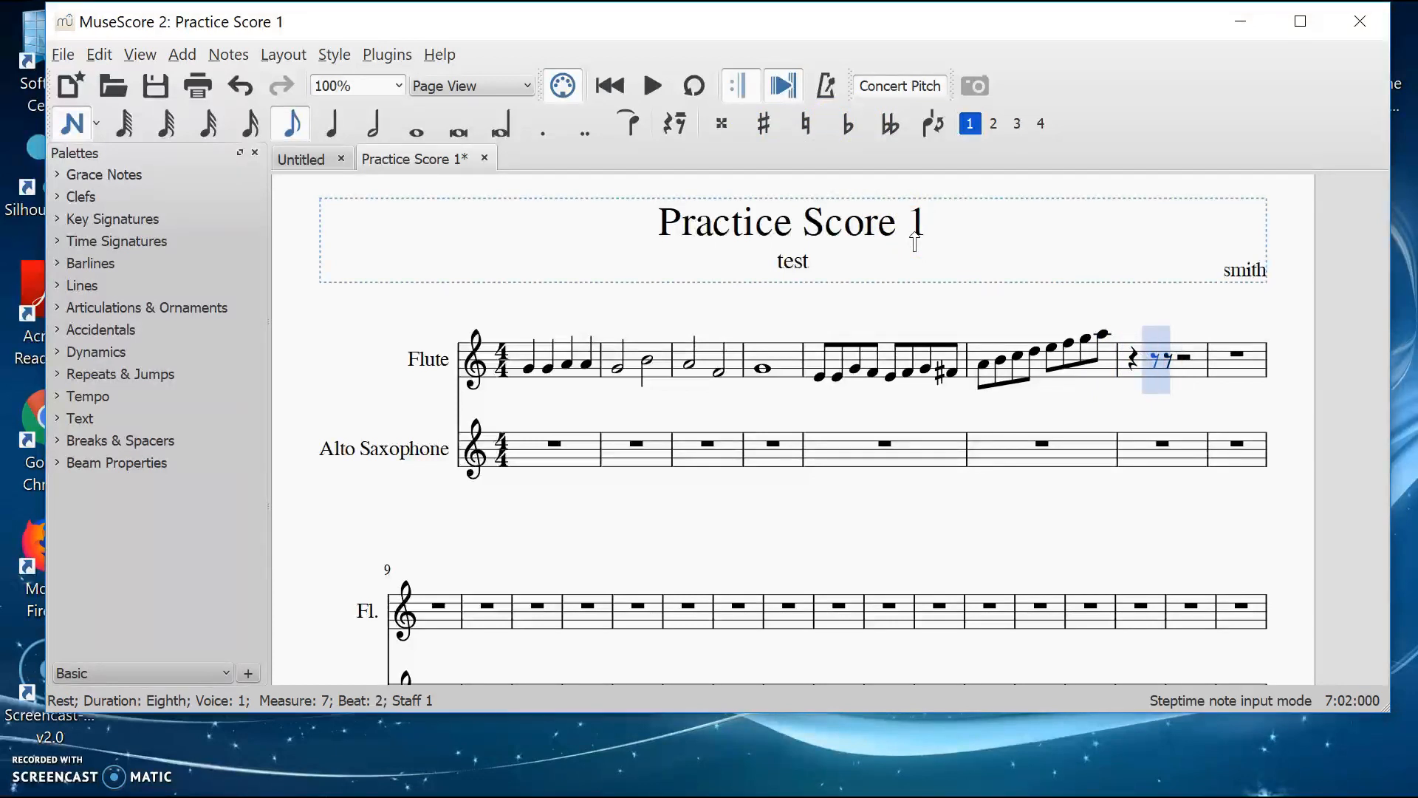
pyautogui.press('Right')
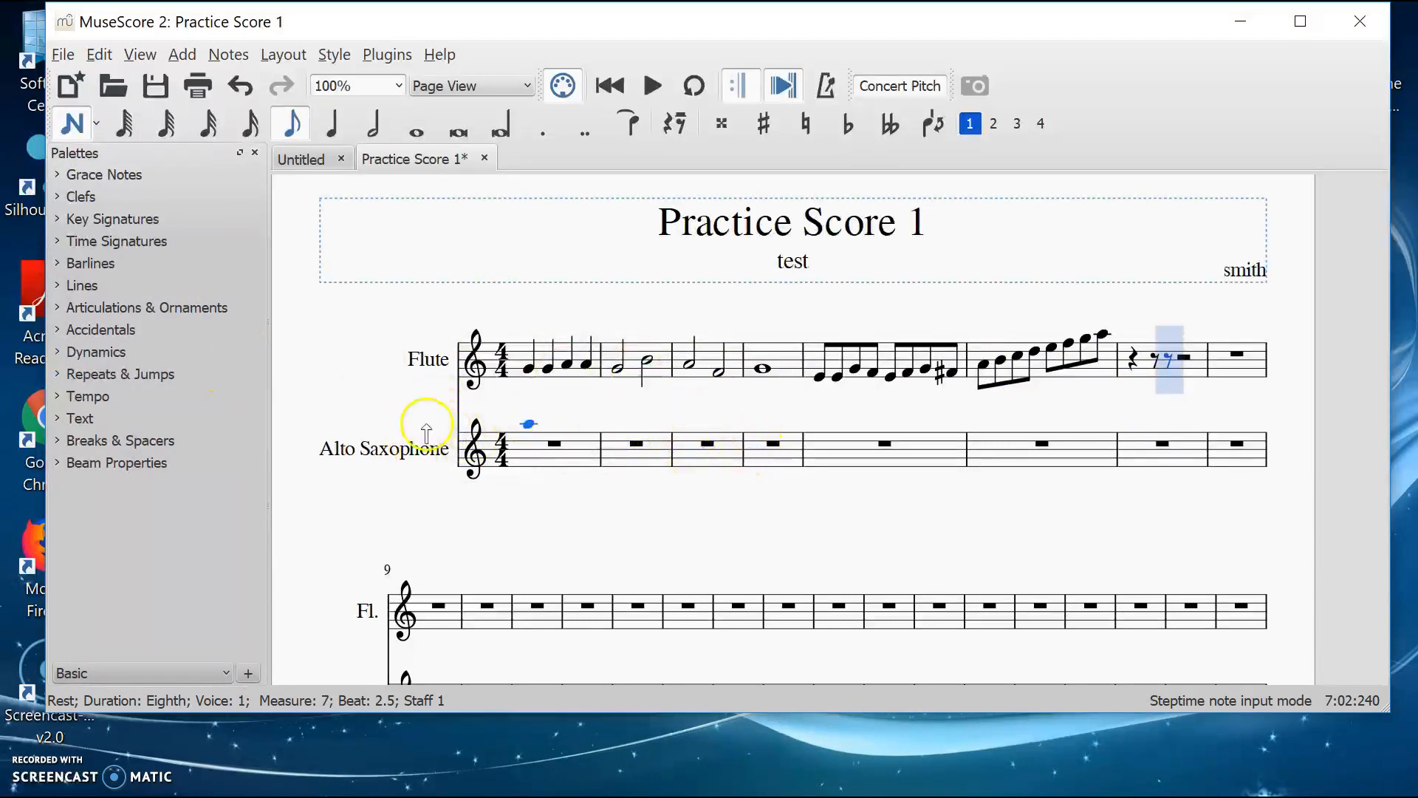
# Copy Flute measures 1 to 6 into the Alto Saxophone staff from measure 1, and turn off concert pitch display.
pyautogui.click(71, 132)
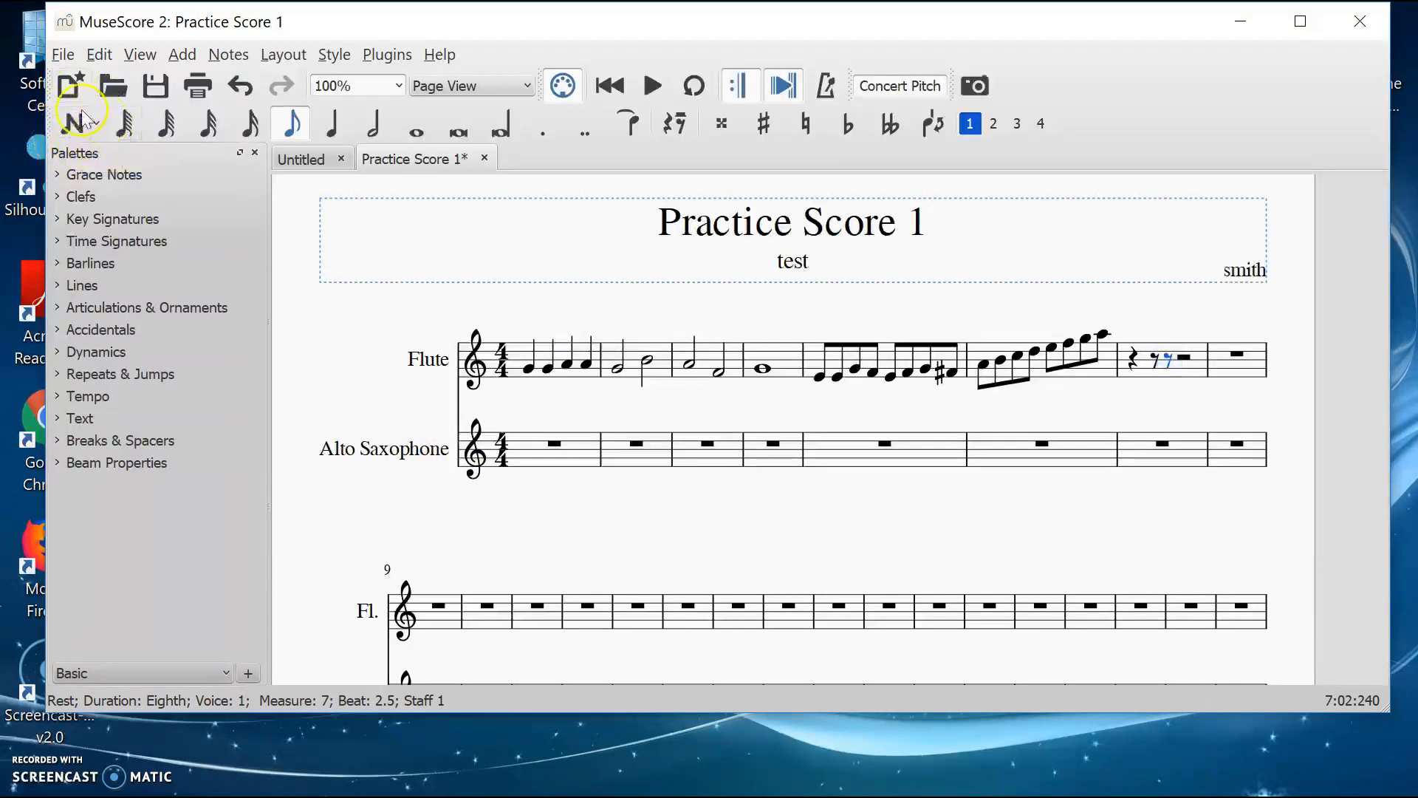
pyautogui.click(524, 353)
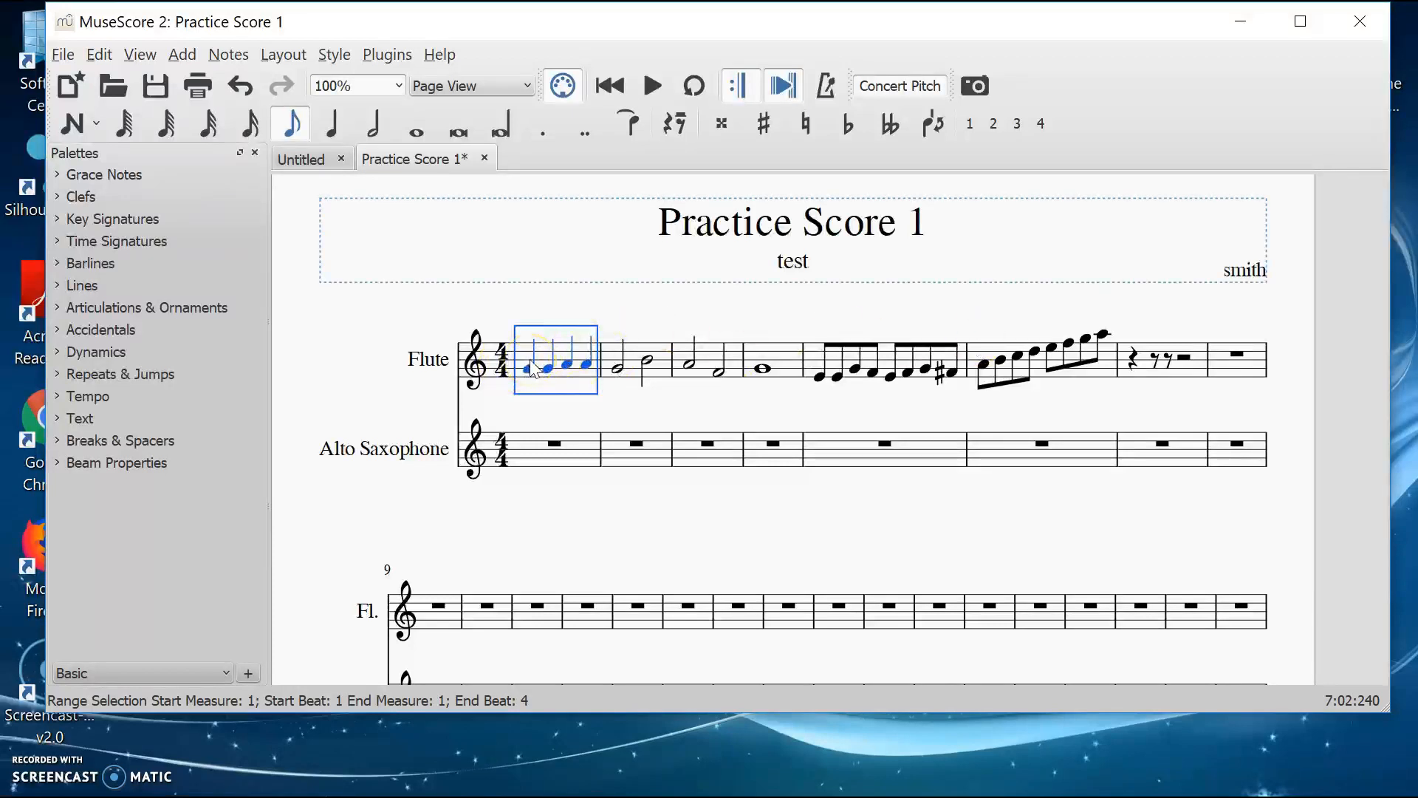
pyautogui.keyDown('shift'); pyautogui.click(1114, 362); pyautogui.keyUp('shift')
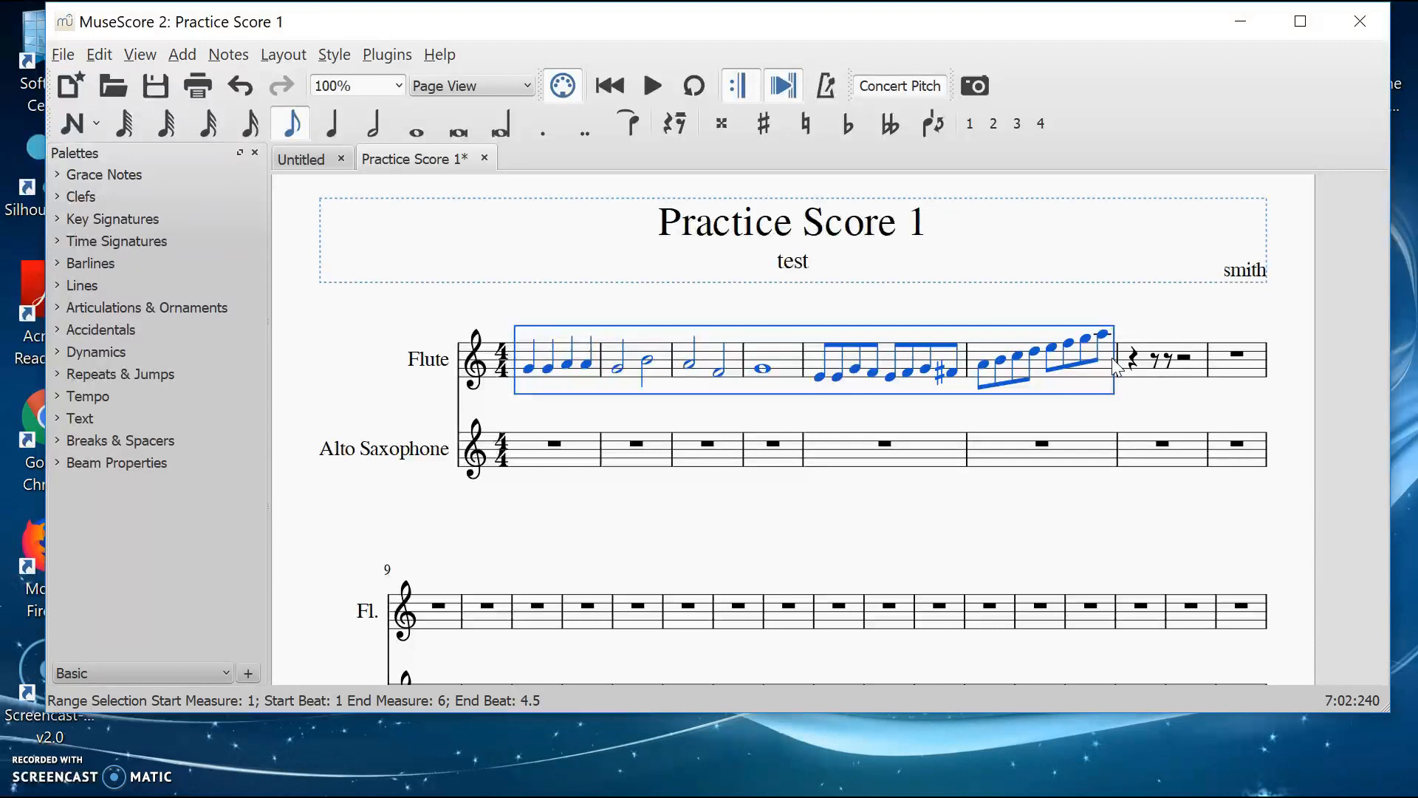
pyautogui.click(536, 457)
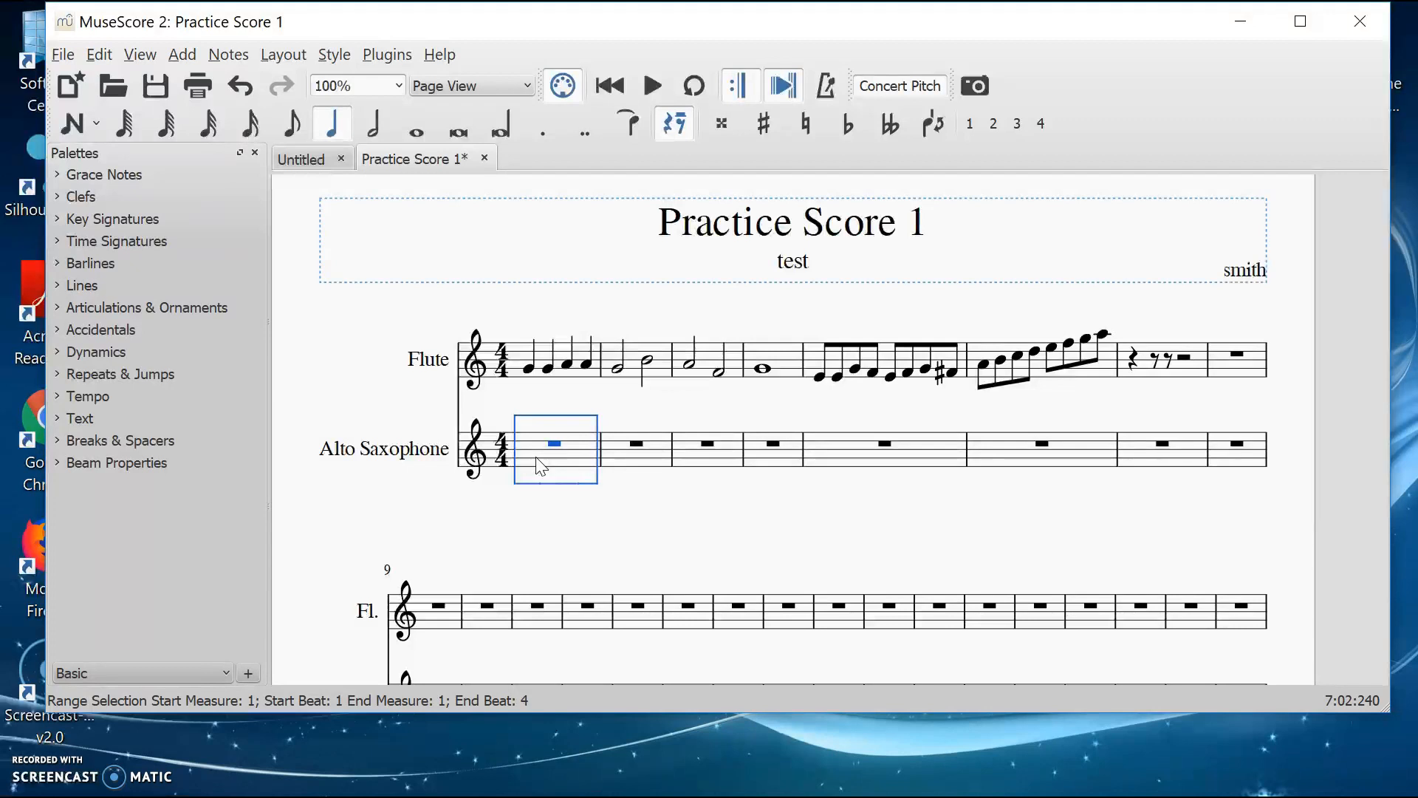
pyautogui.hotkey('ctrl', 'v')
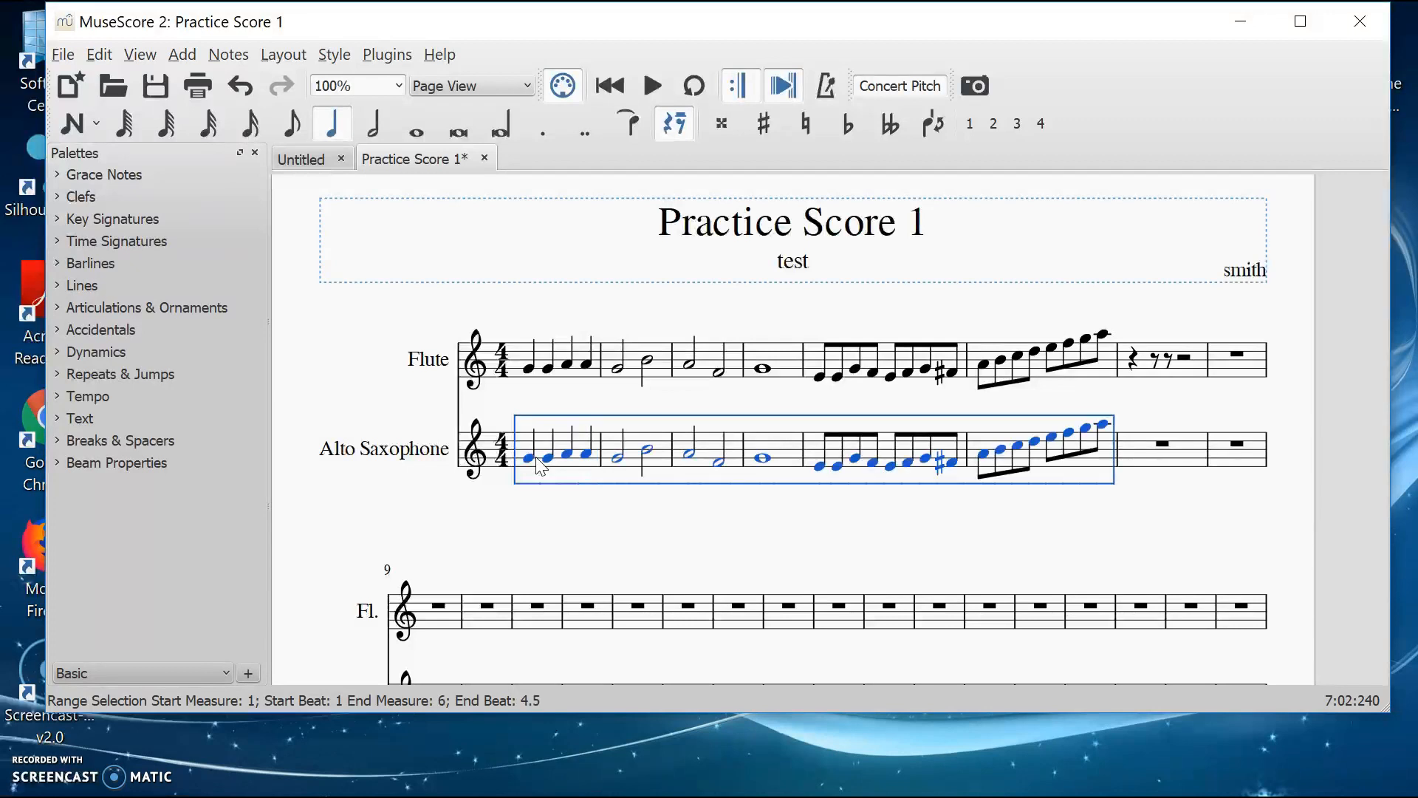
pyautogui.click(649, 515)
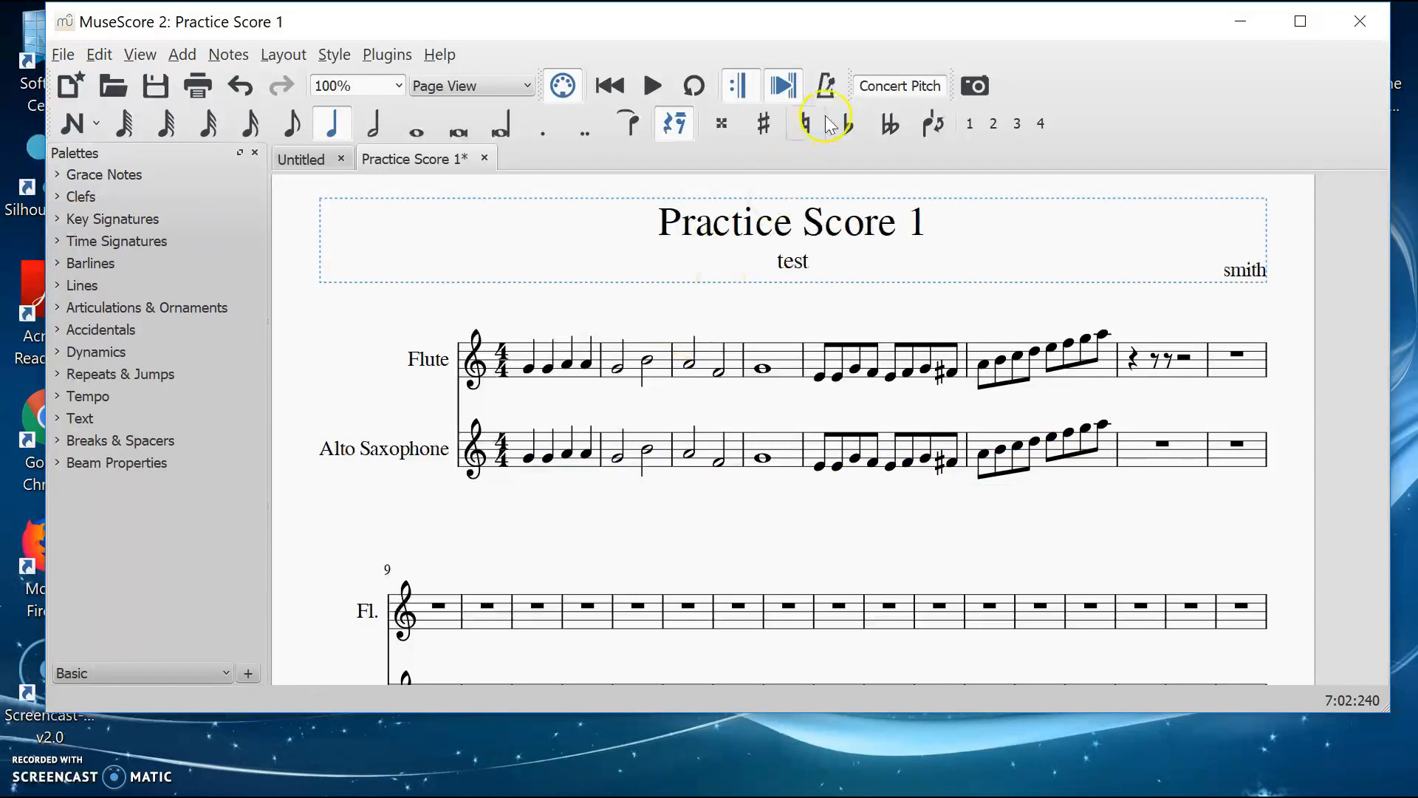
pyautogui.click(898, 87)
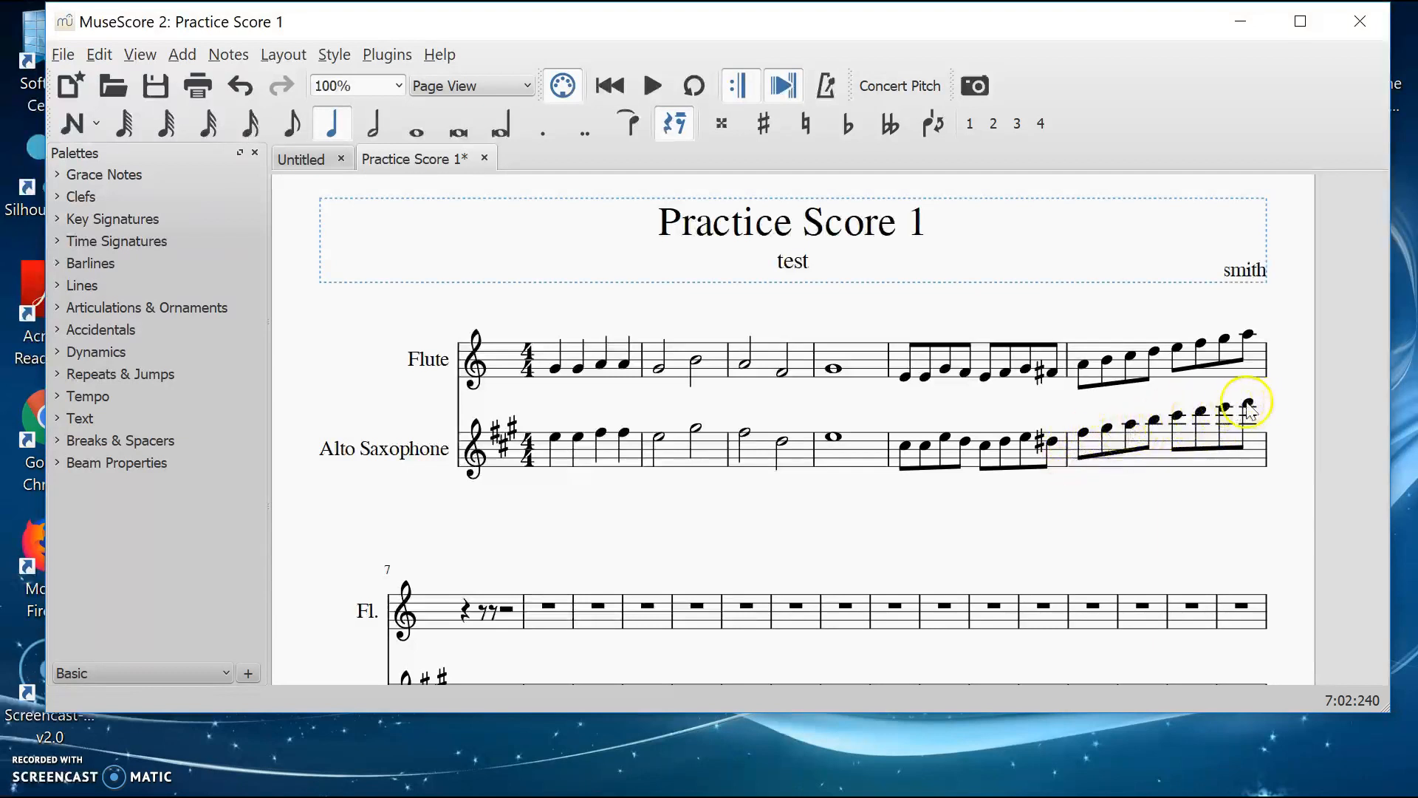
# Select Alto Saxophone measure 6 and try lowering all its notes semitone by semitone.
pyautogui.click(1143, 458)
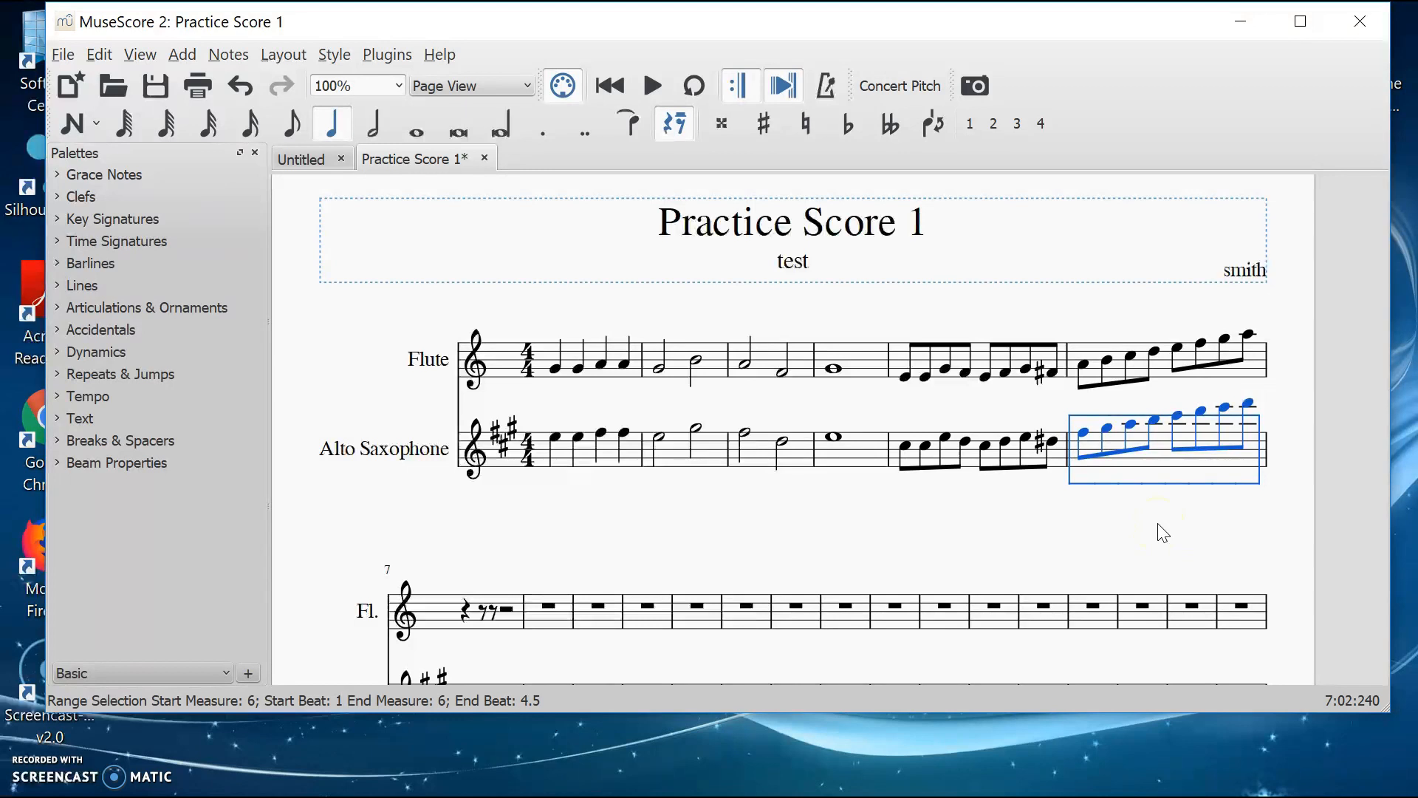
pyautogui.press('Down')
pyautogui.press('Down')
pyautogui.press('Down')
pyautogui.press('Down')
pyautogui.press('Down')
pyautogui.press('Down')
pyautogui.press('Down')
pyautogui.press('Down')
pyautogui.press('Down')
pyautogui.press('Down')
pyautogui.press('Down')
pyautogui.press('Down')
pyautogui.press('Down')
pyautogui.press('Down')
pyautogui.press('Down')
pyautogui.press('Down')
pyautogui.press('Down')
pyautogui.press('Down')
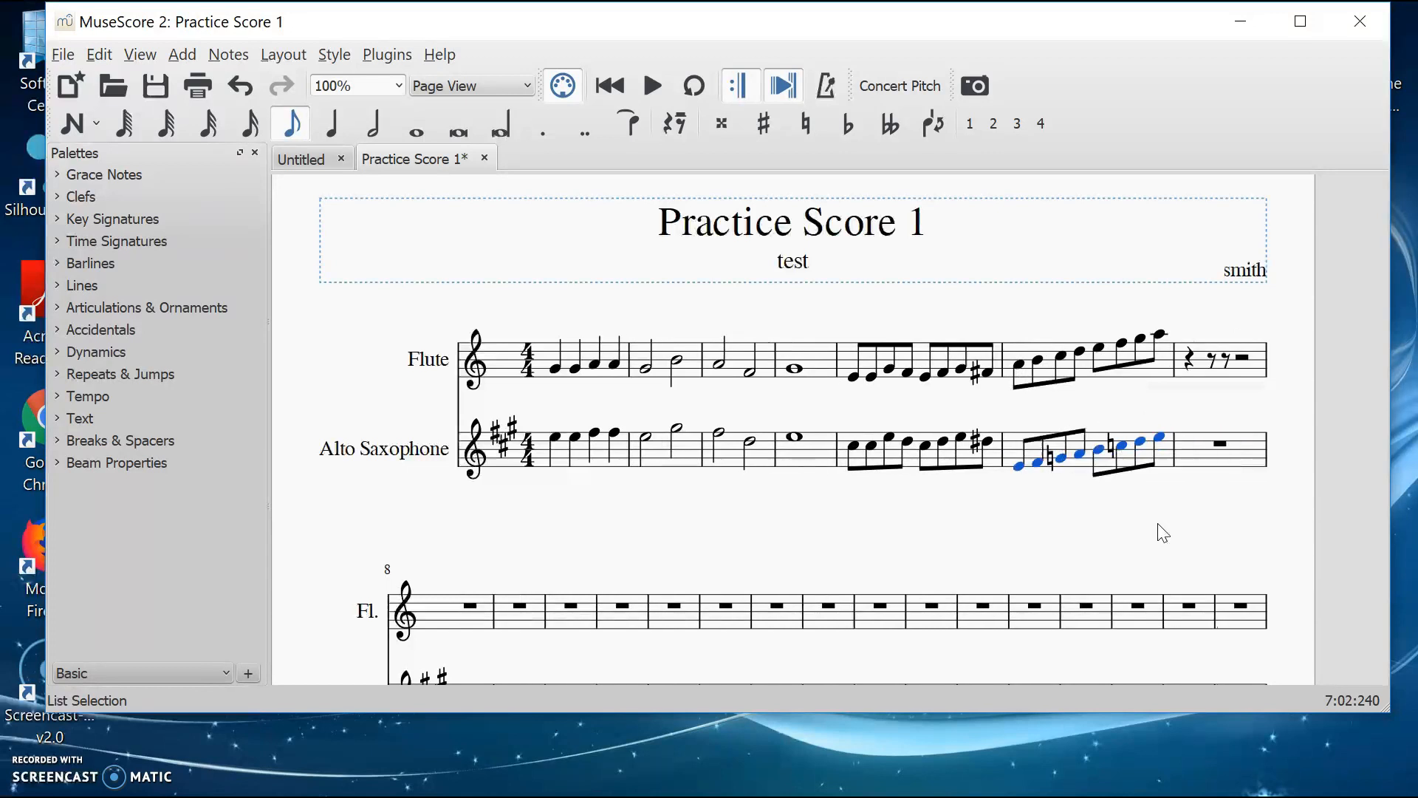
pyautogui.press('Down')
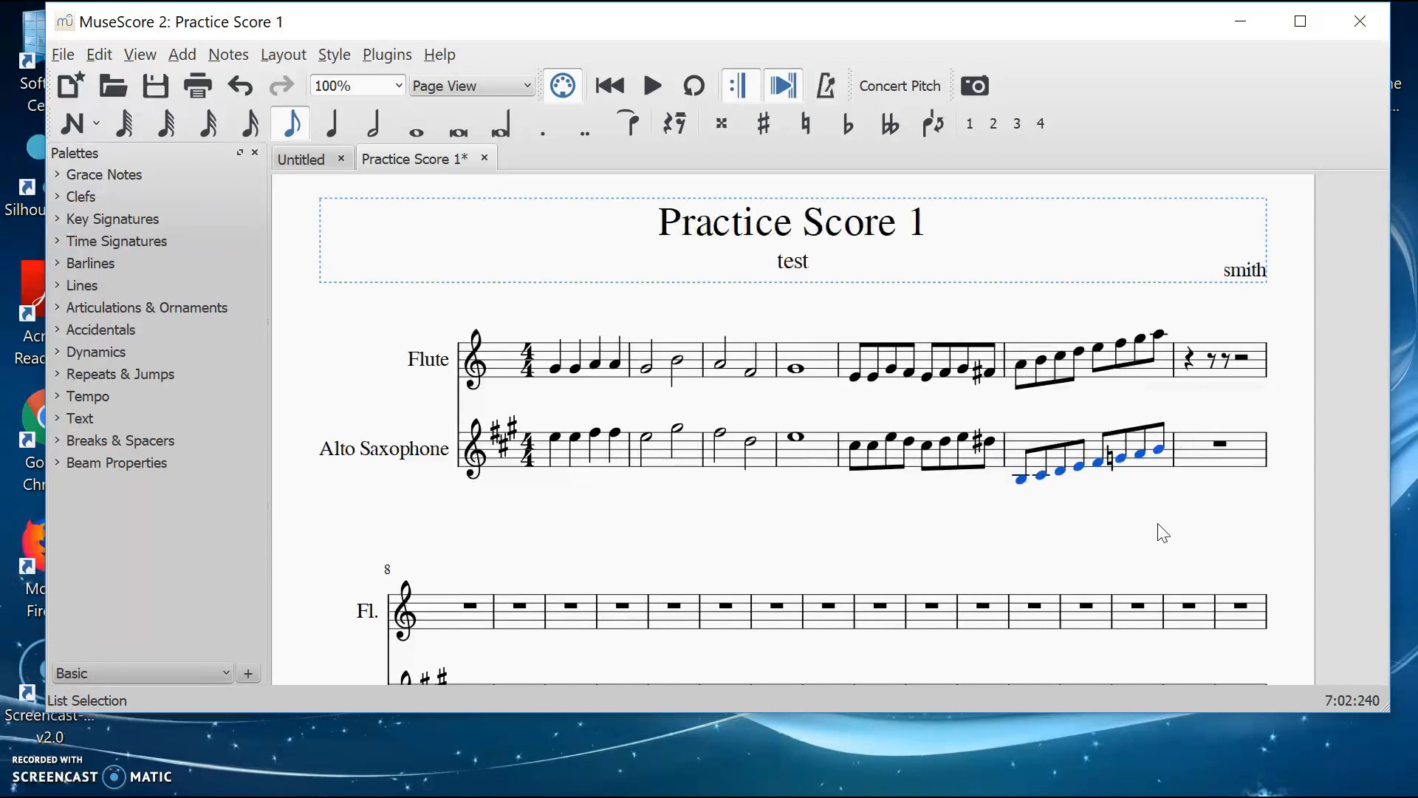
# Raise the notes of Alto Saxophone measure 6 by semitones back to their original pitches.
pyautogui.press('Up')
pyautogui.press('Up')
pyautogui.press('Up')
pyautogui.press('Up')
pyautogui.press('Up')
pyautogui.press('Up')
pyautogui.press('Up')
pyautogui.press('Up')
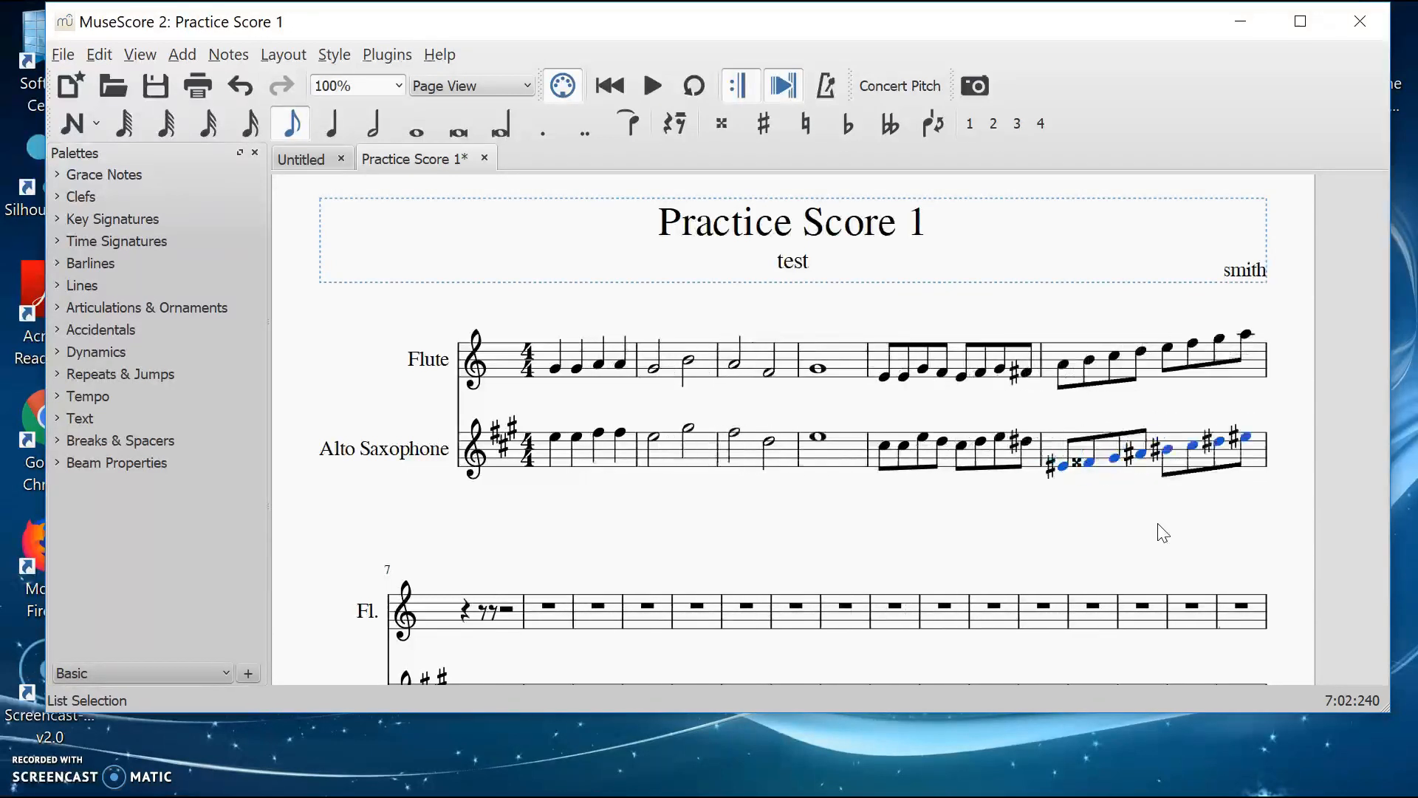
pyautogui.press('Up')
pyautogui.press('Up')
pyautogui.press('Up')
pyautogui.press('Up')
pyautogui.press('Up')
pyautogui.press('Up')
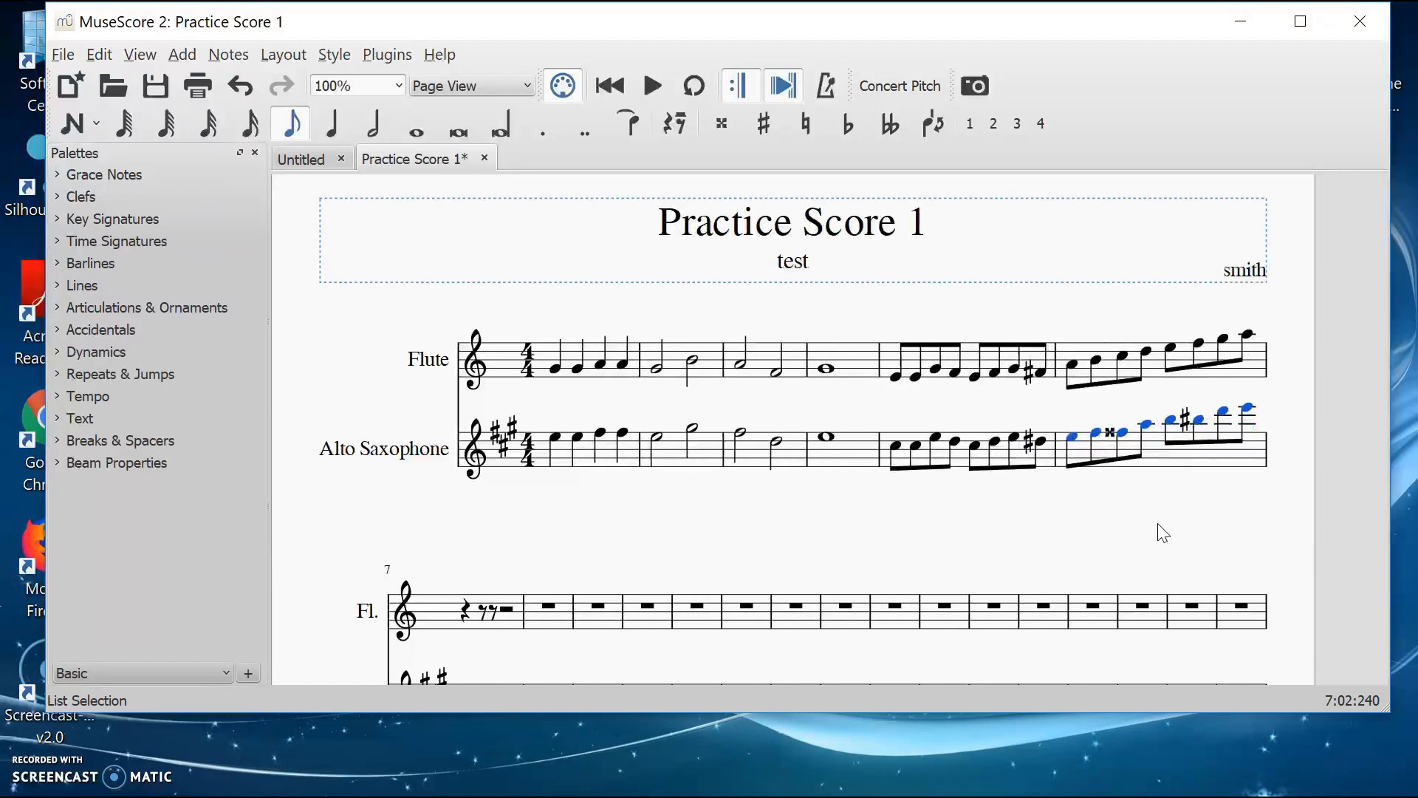
pyautogui.press('Up')
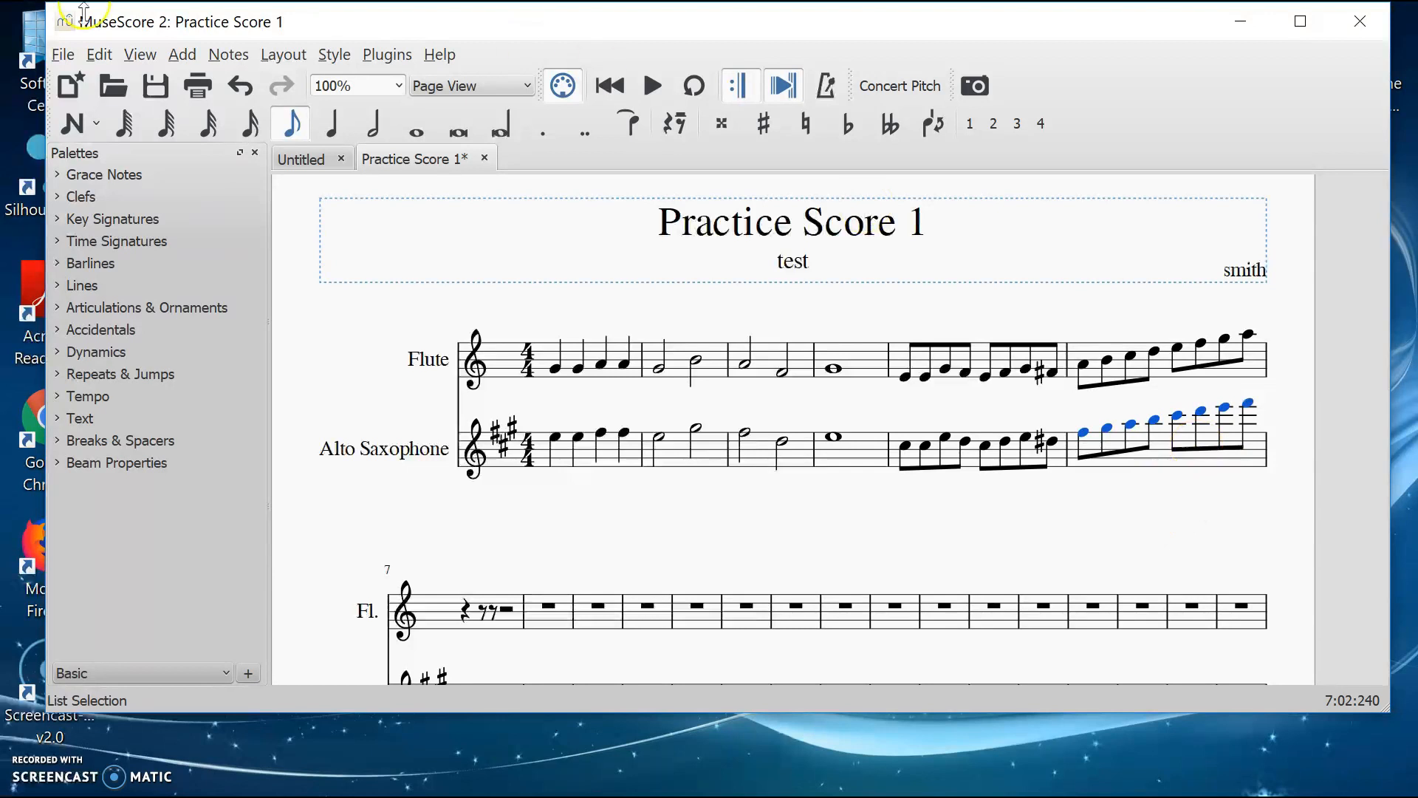
# Transpose the selected notes of Alto Saxophone measure 6 chromatically down by a Perfect Octave and clear the selection.
pyautogui.click(224, 56)
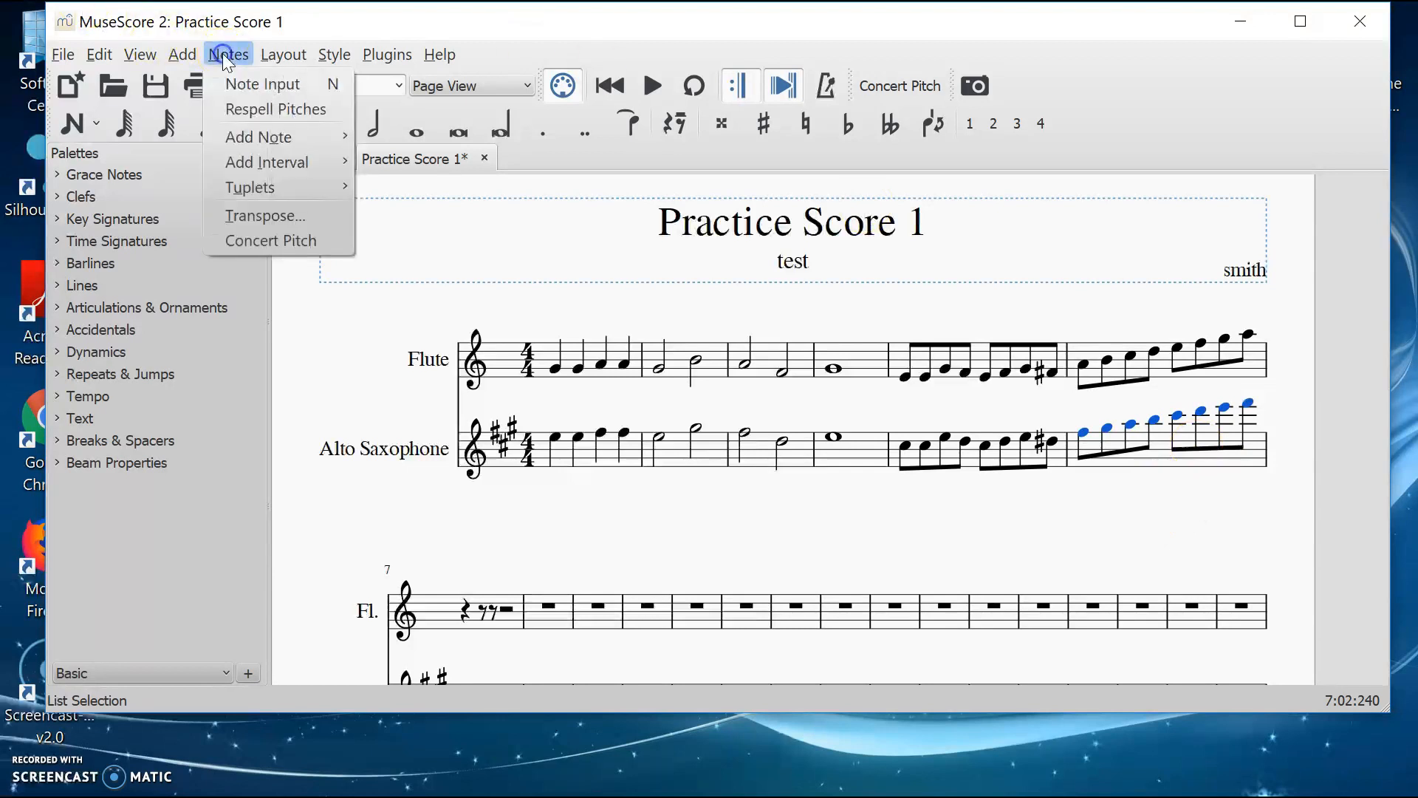
pyautogui.click(276, 218)
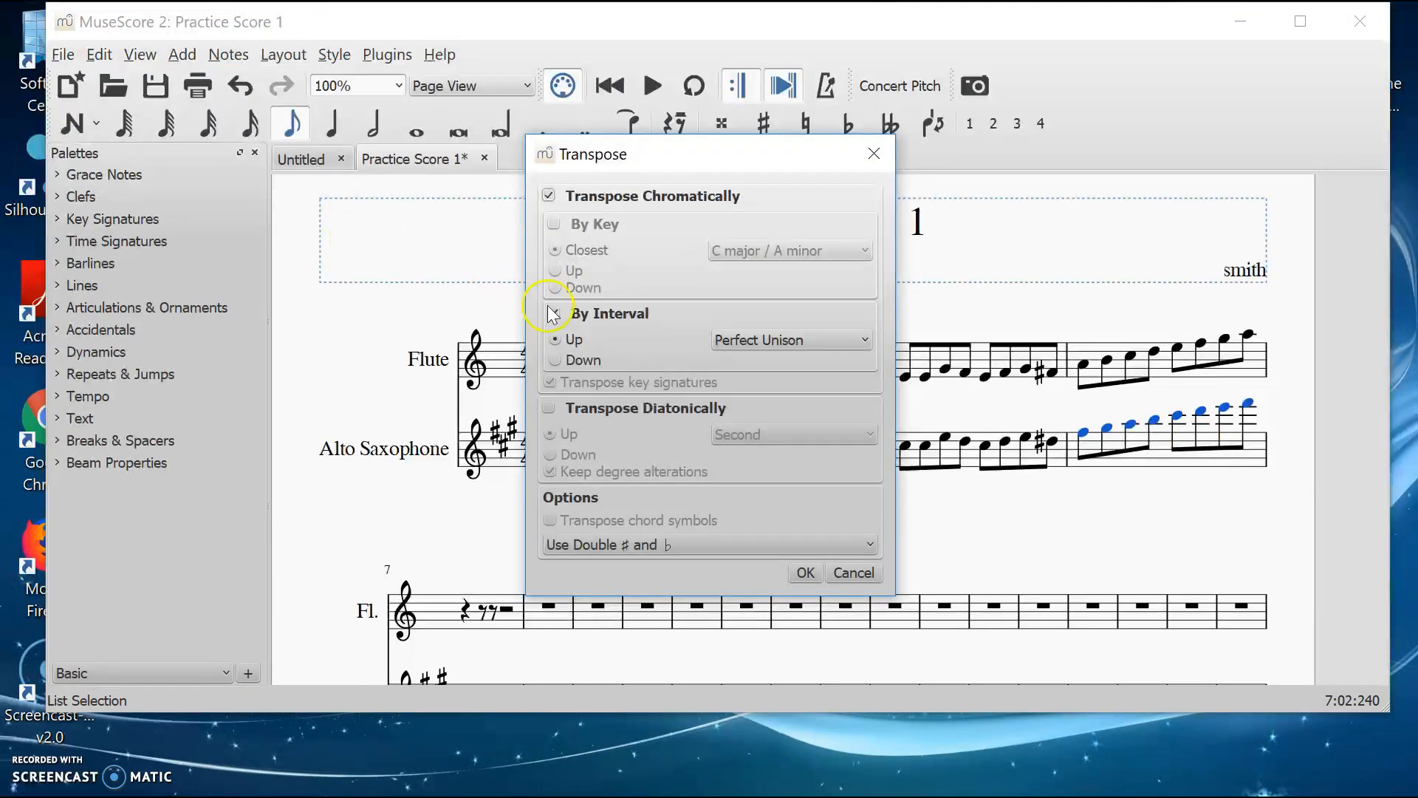
pyautogui.click(554, 314)
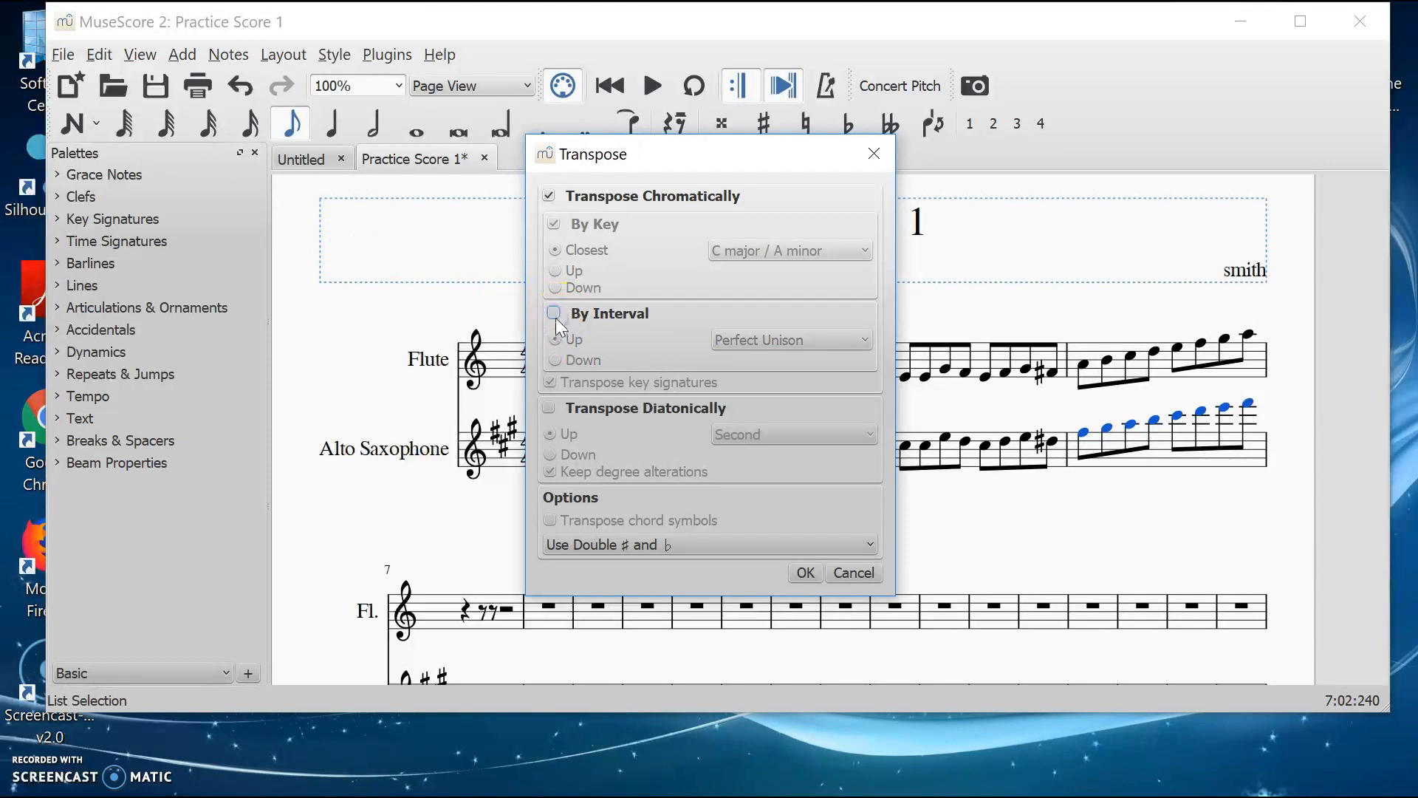
pyautogui.click(555, 314)
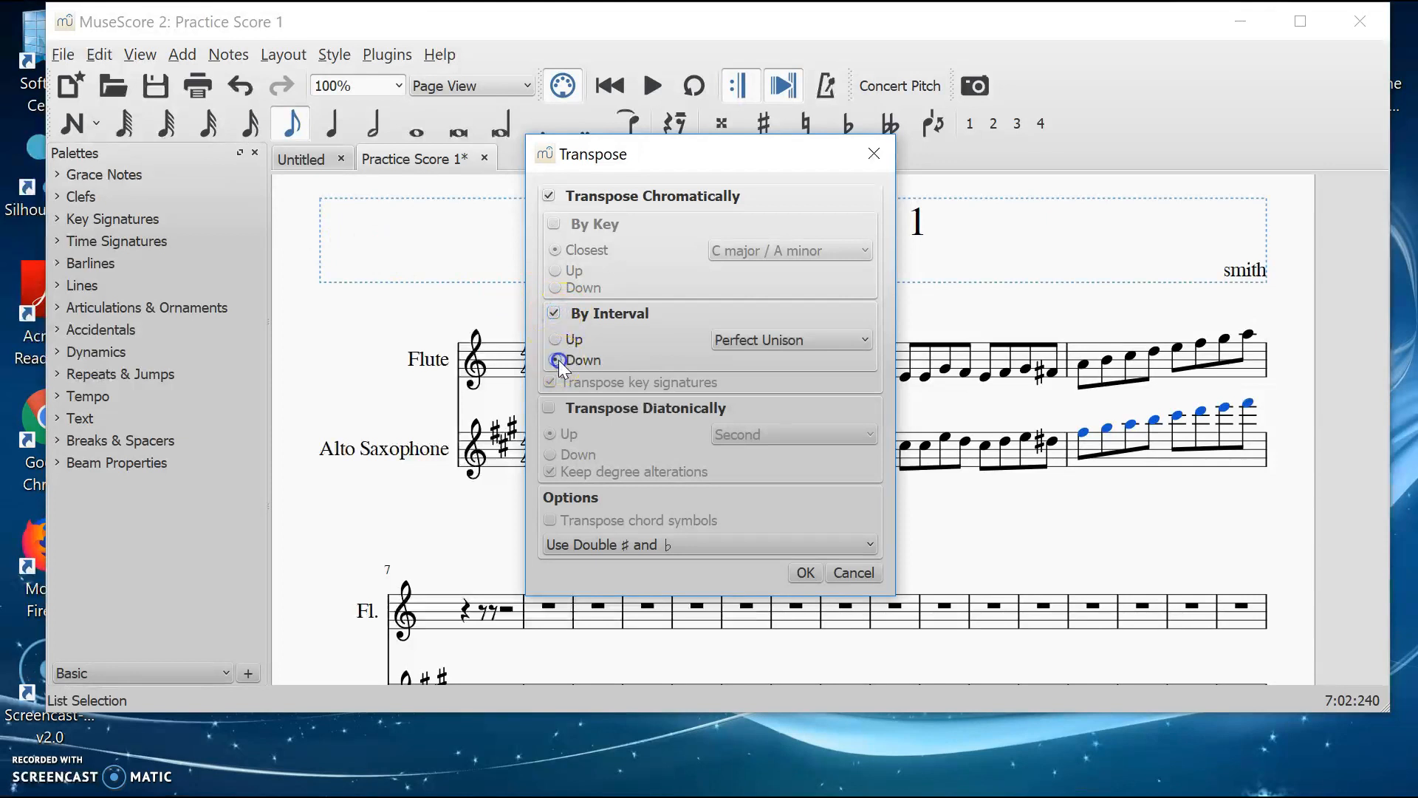
pyautogui.click(765, 337)
pyautogui.scroll(-3, 754, 473)
pyautogui.scroll(-3, 753, 475)
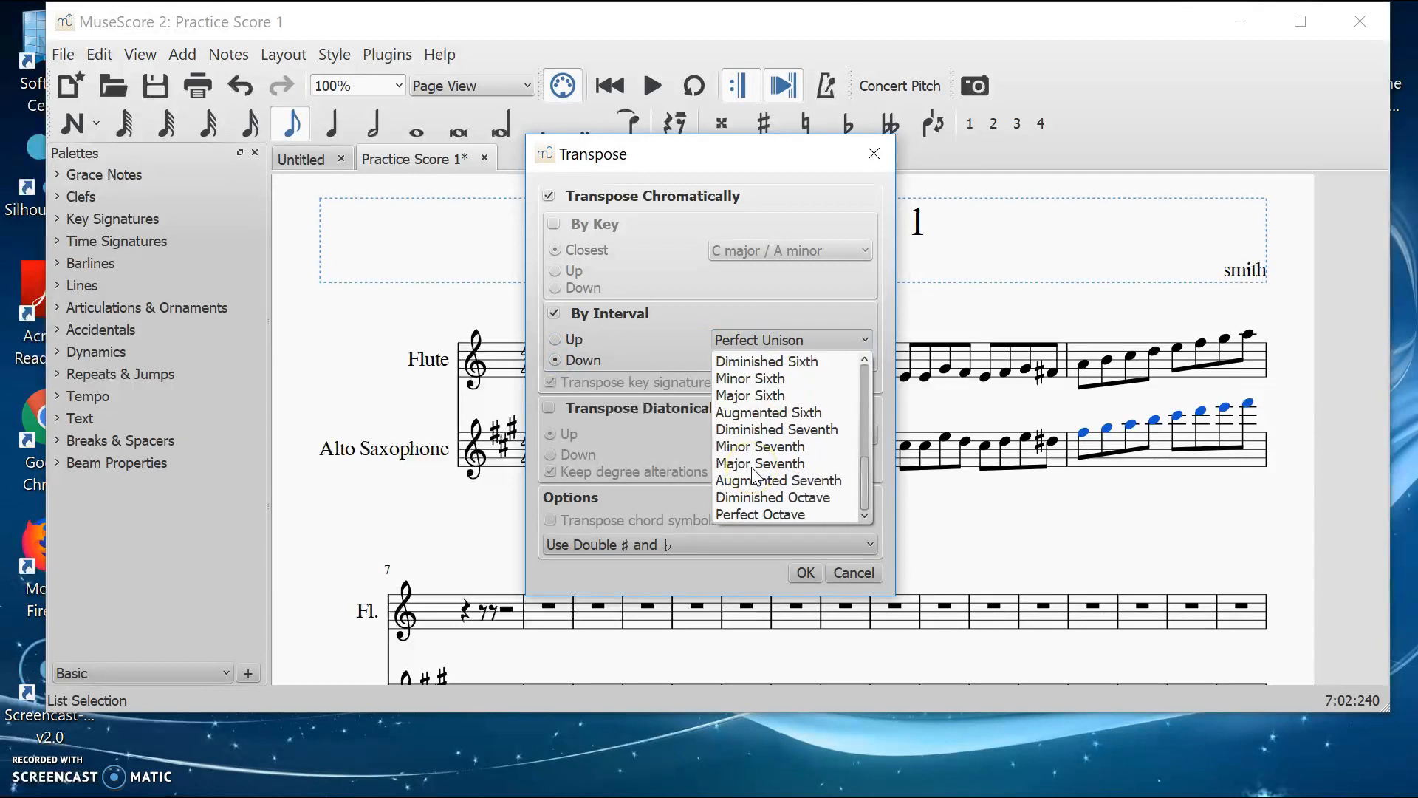
pyautogui.click(750, 515)
pyautogui.click(805, 574)
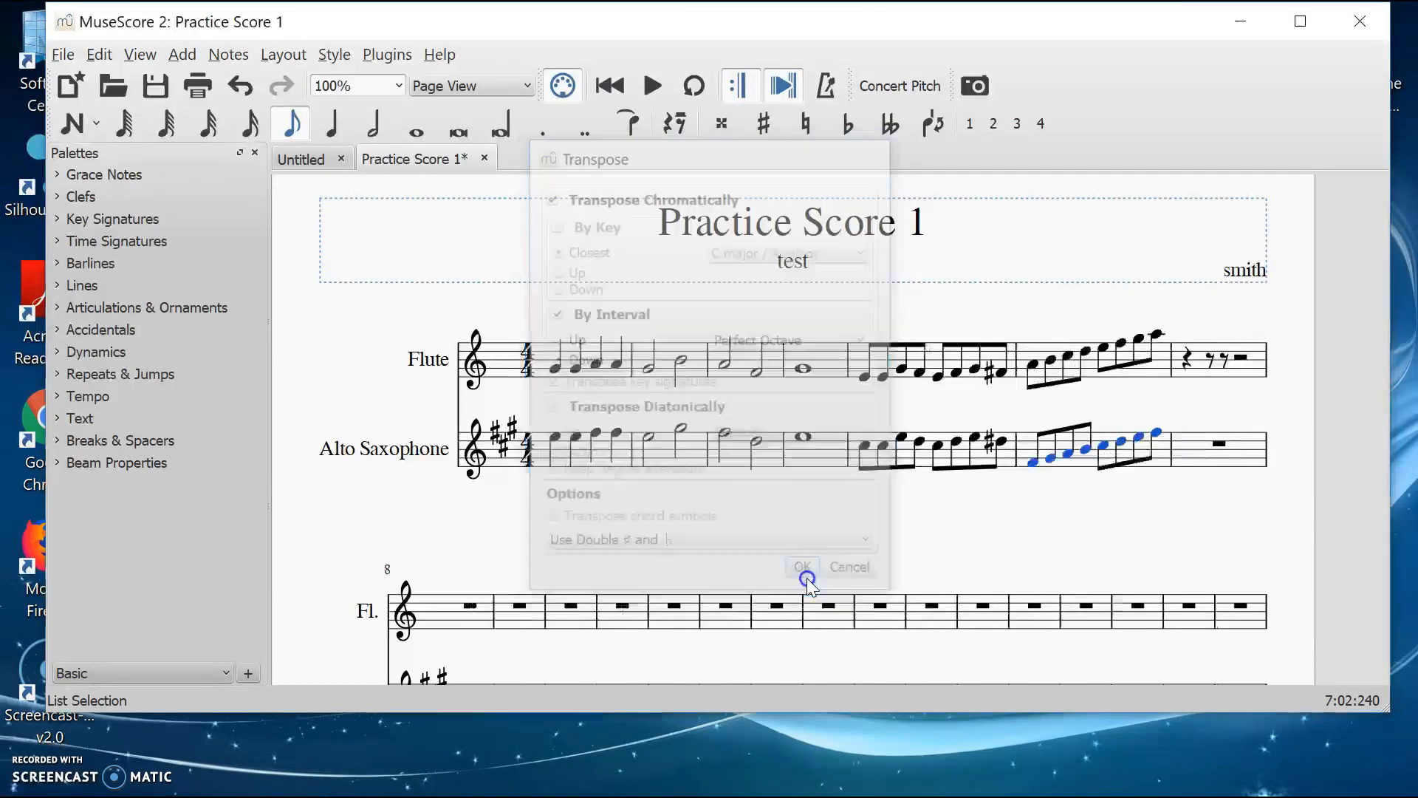
pyautogui.click(1140, 483)
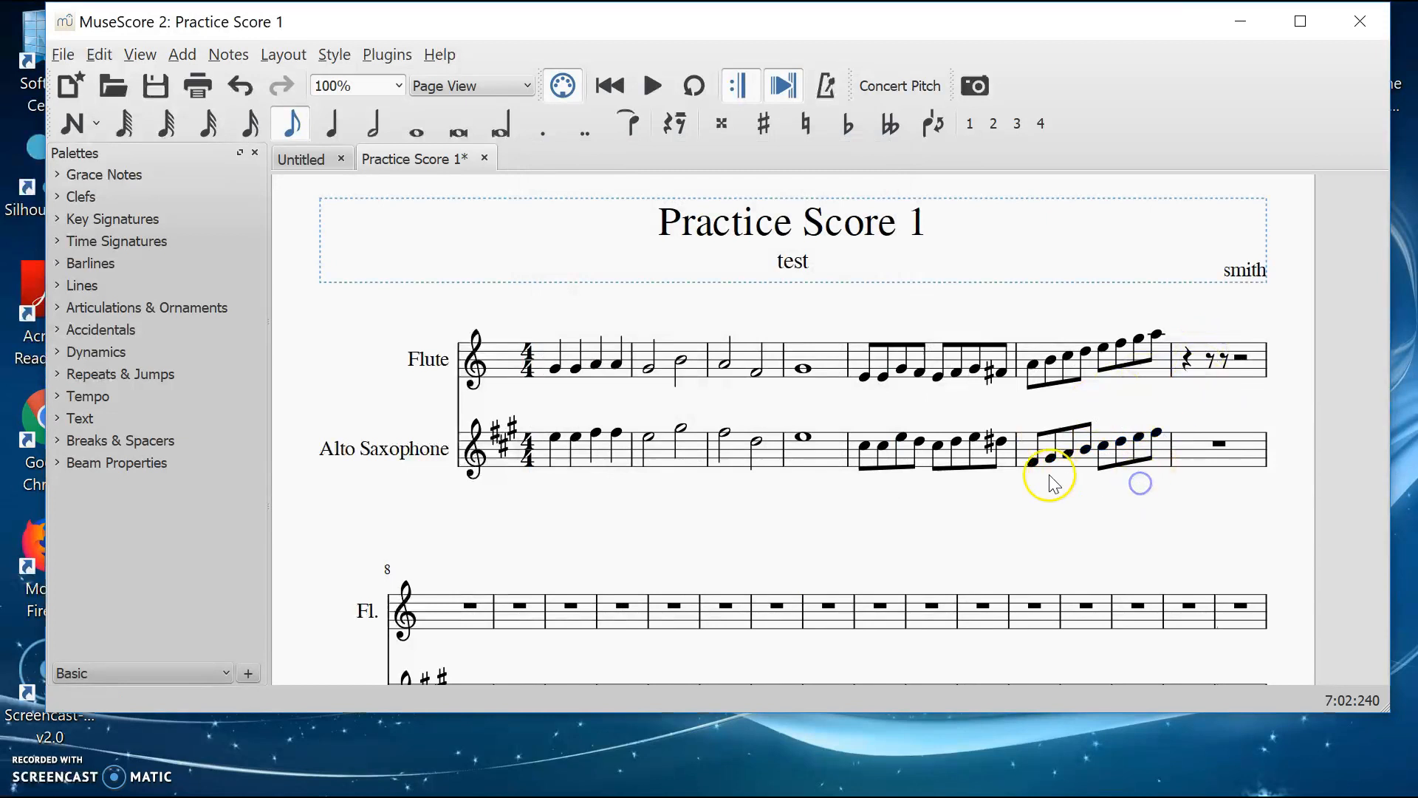
# Select Alto Saxophone measures 1 through 6 as one range.
pyautogui.click(589, 459)
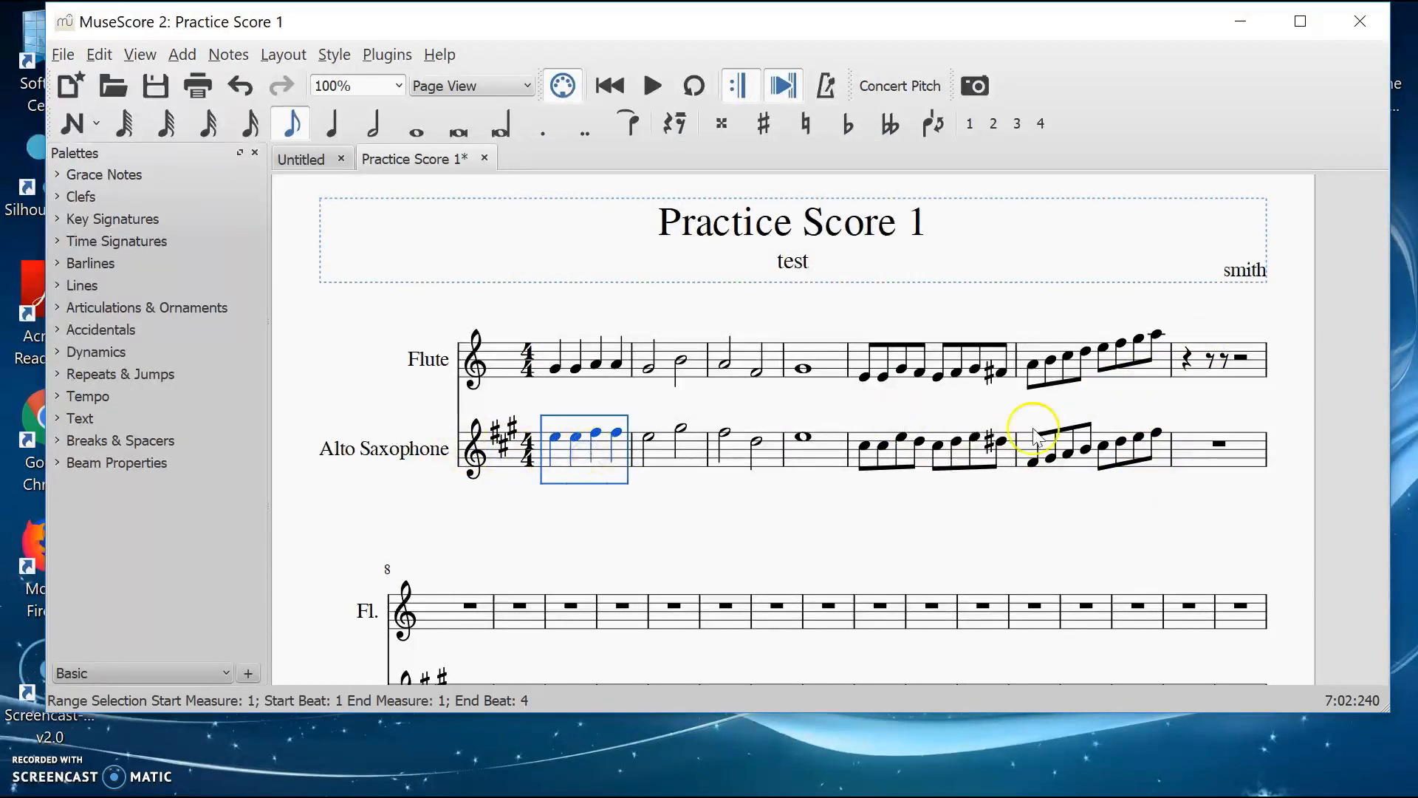
pyautogui.click(1171, 455)
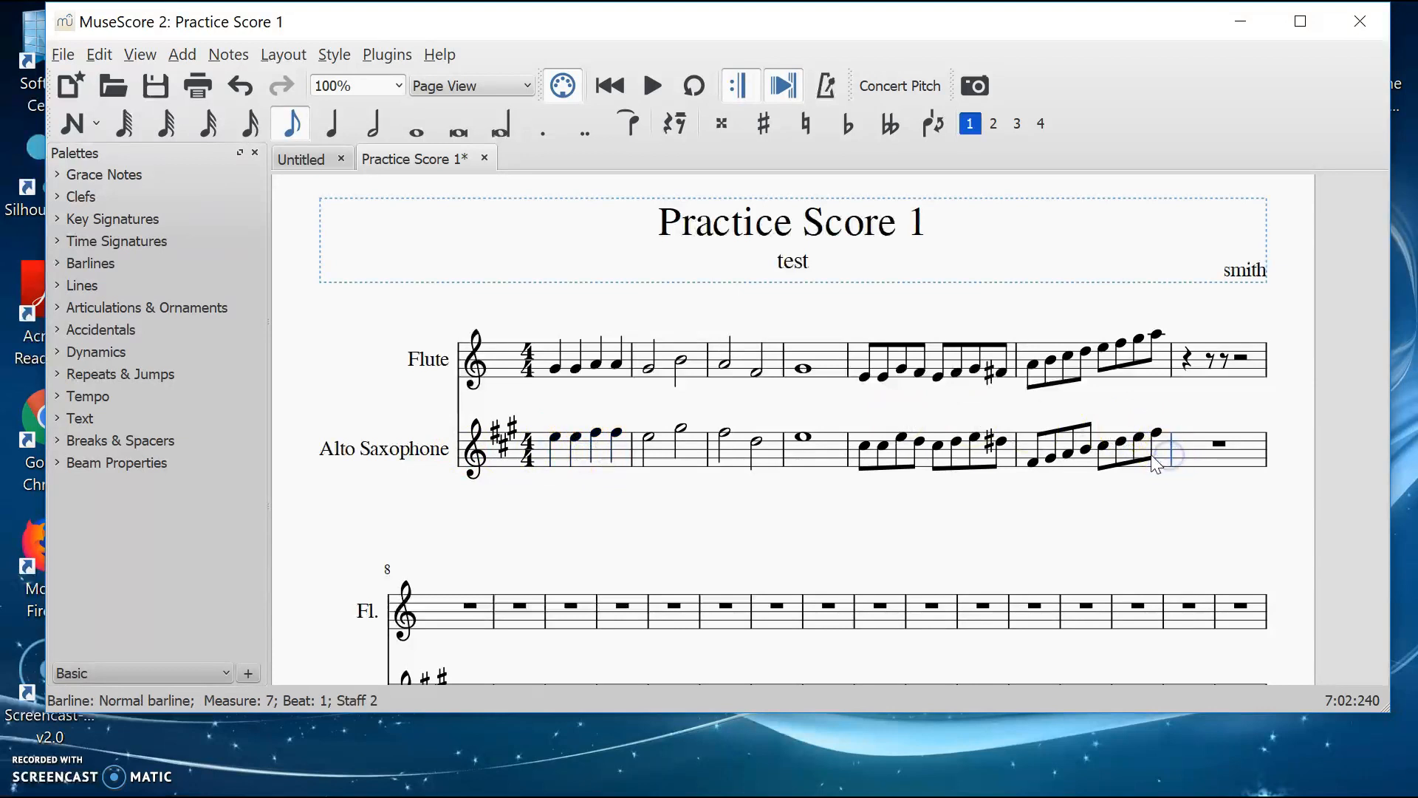
pyautogui.click(1151, 452)
pyautogui.click(599, 467)
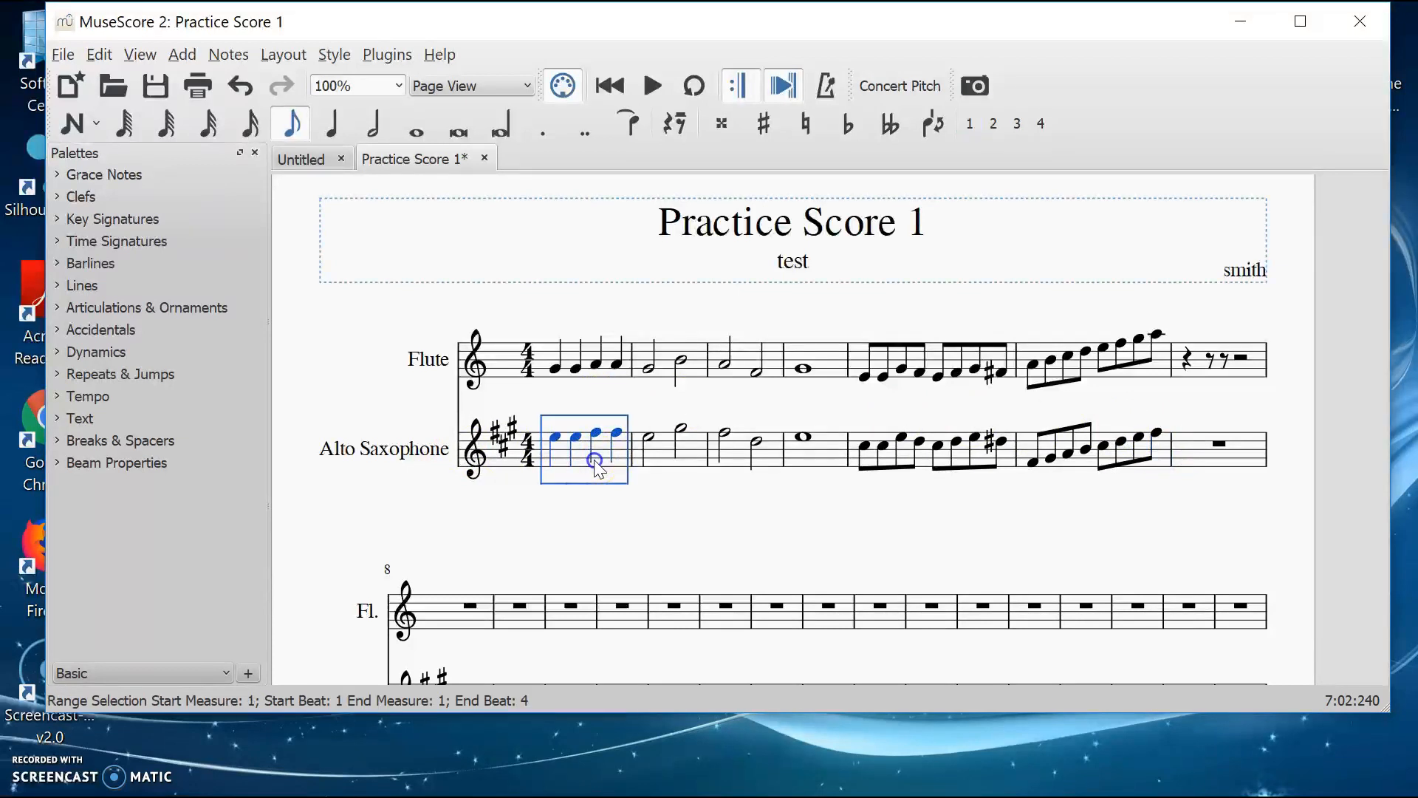
pyautogui.keyDown('shift'); pyautogui.click(1095, 462); pyautogui.keyUp('shift')
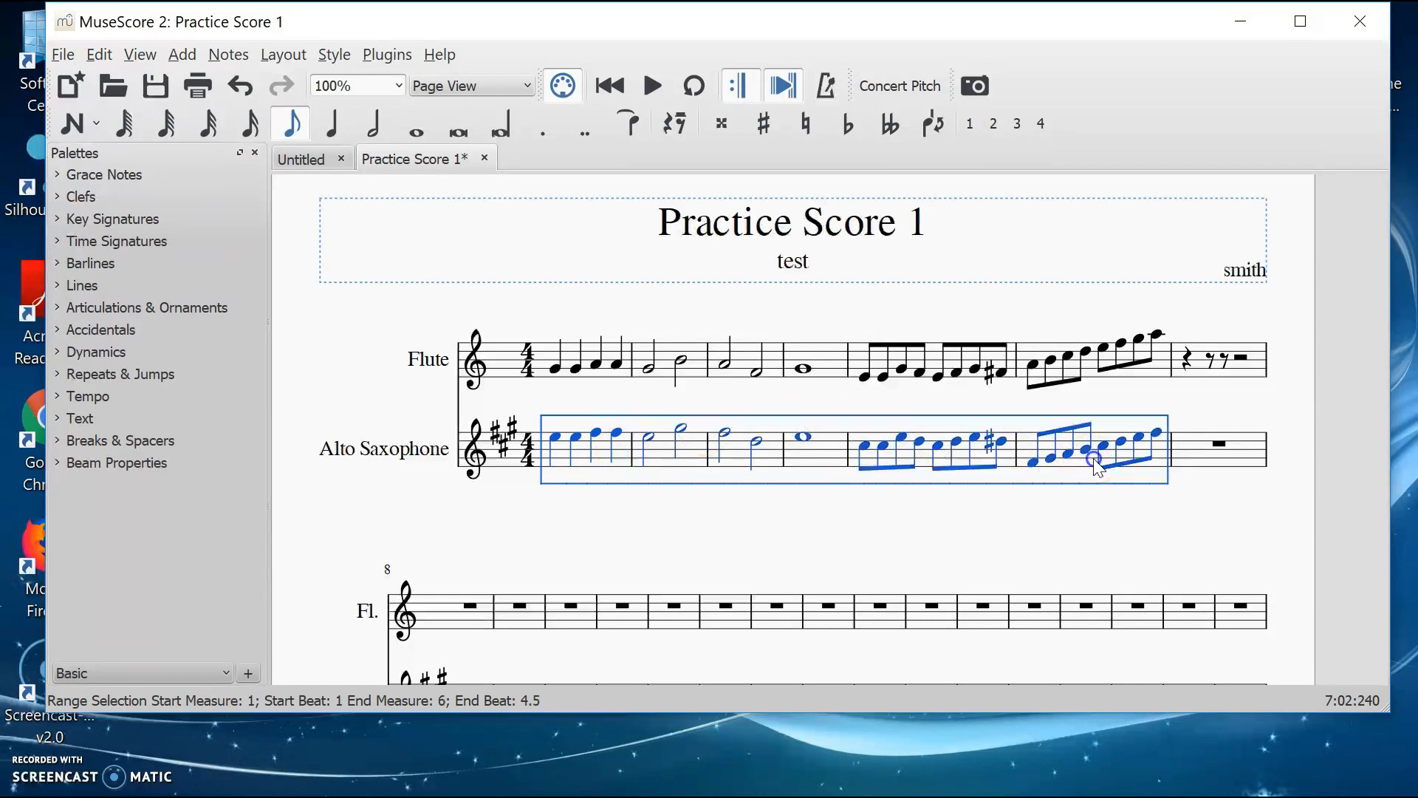